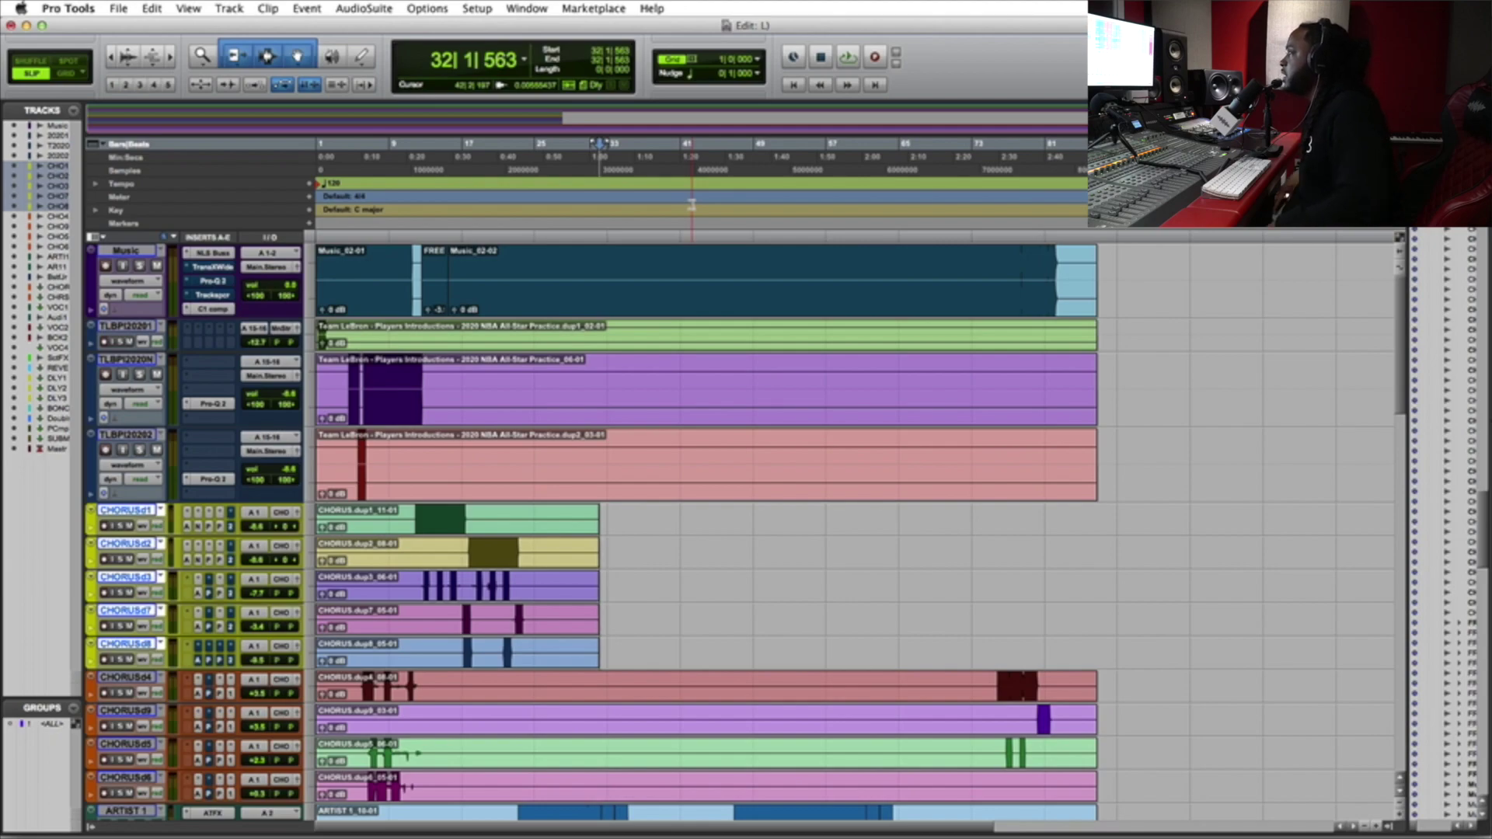
Play the session from the start to hear the whole song.
click(571, 196)
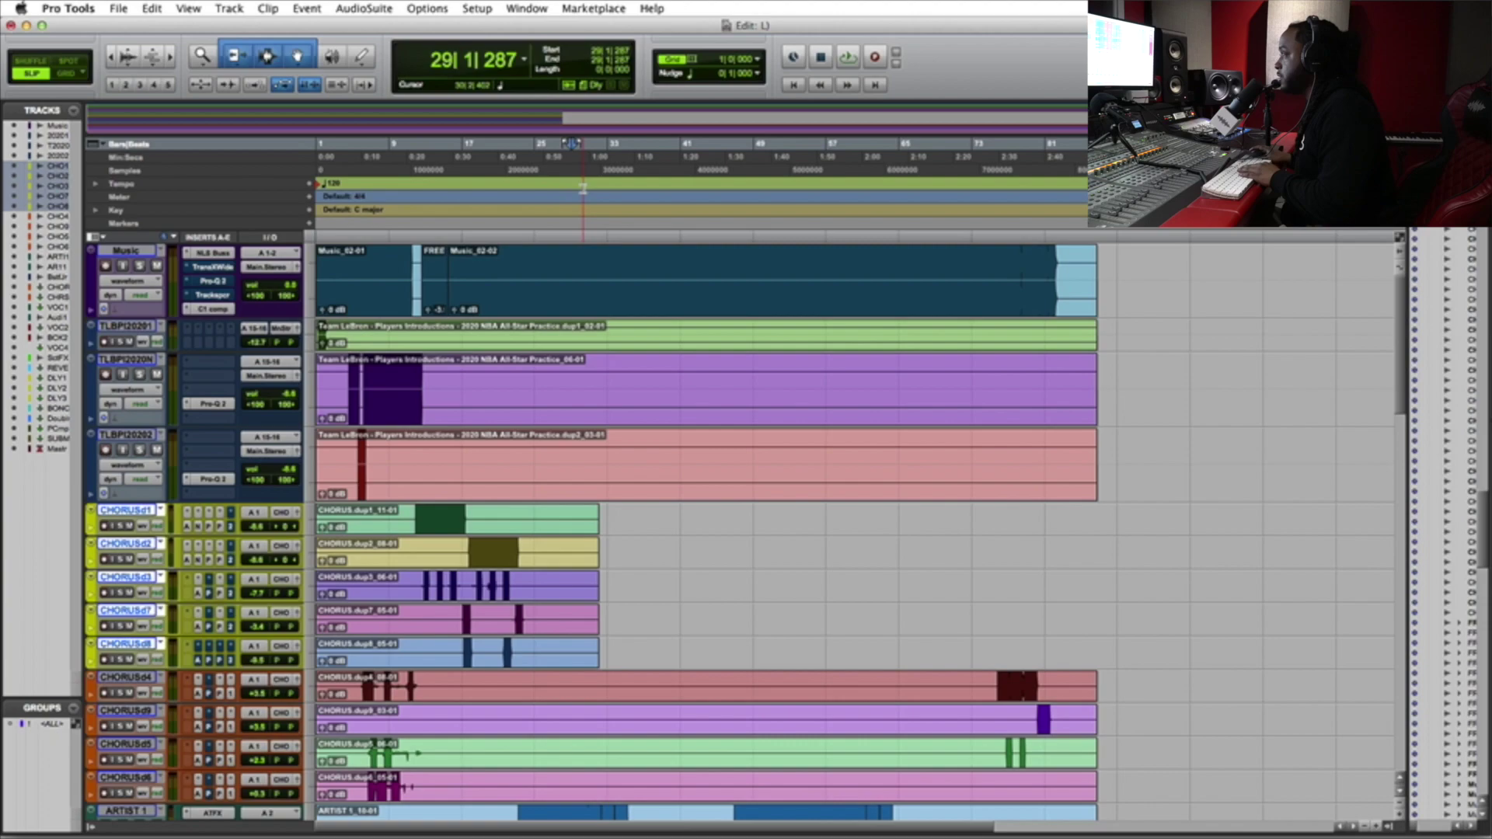
key(Return)
key(space)
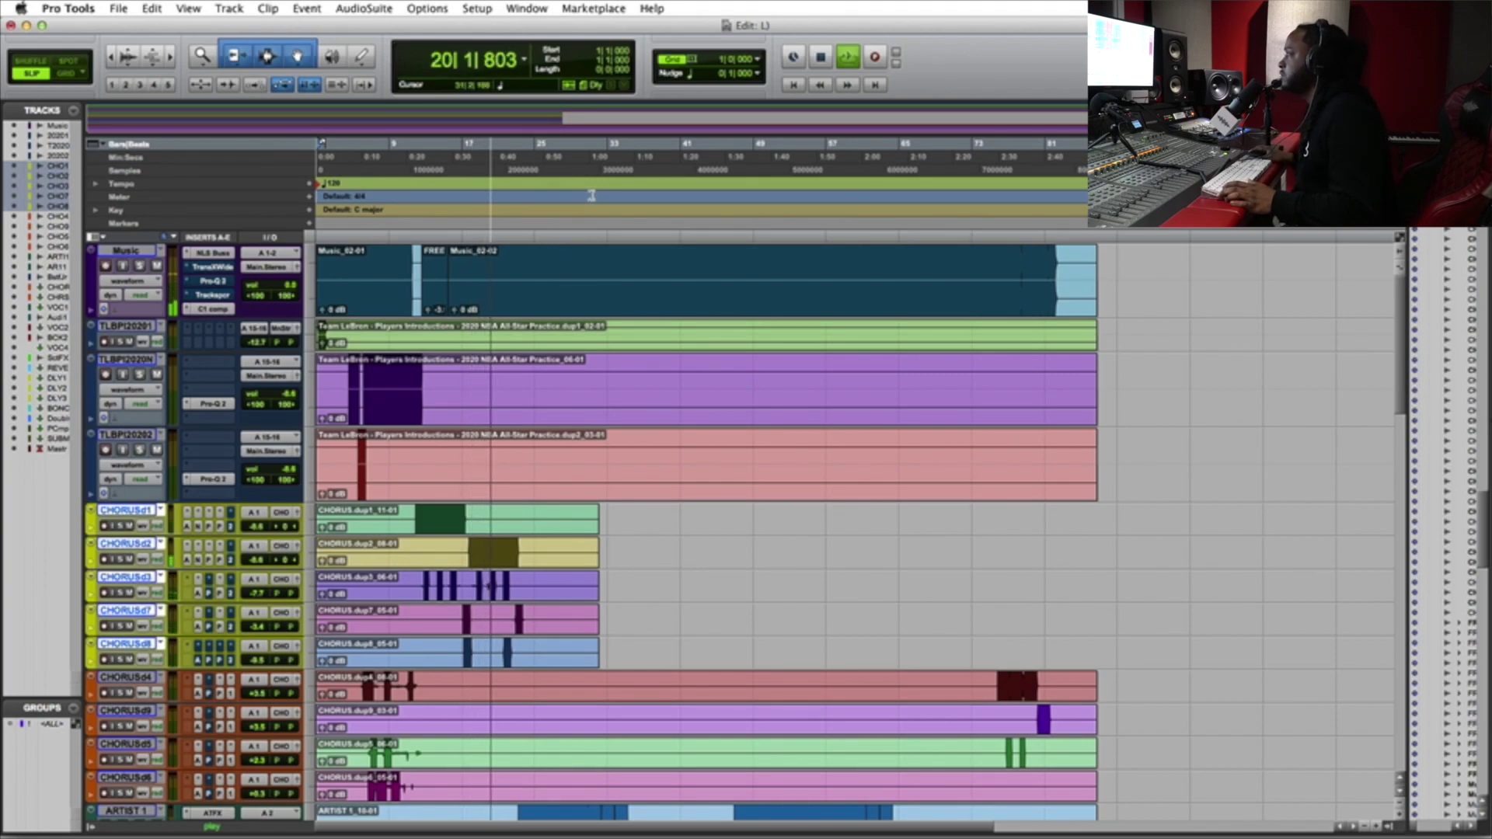
key(space)
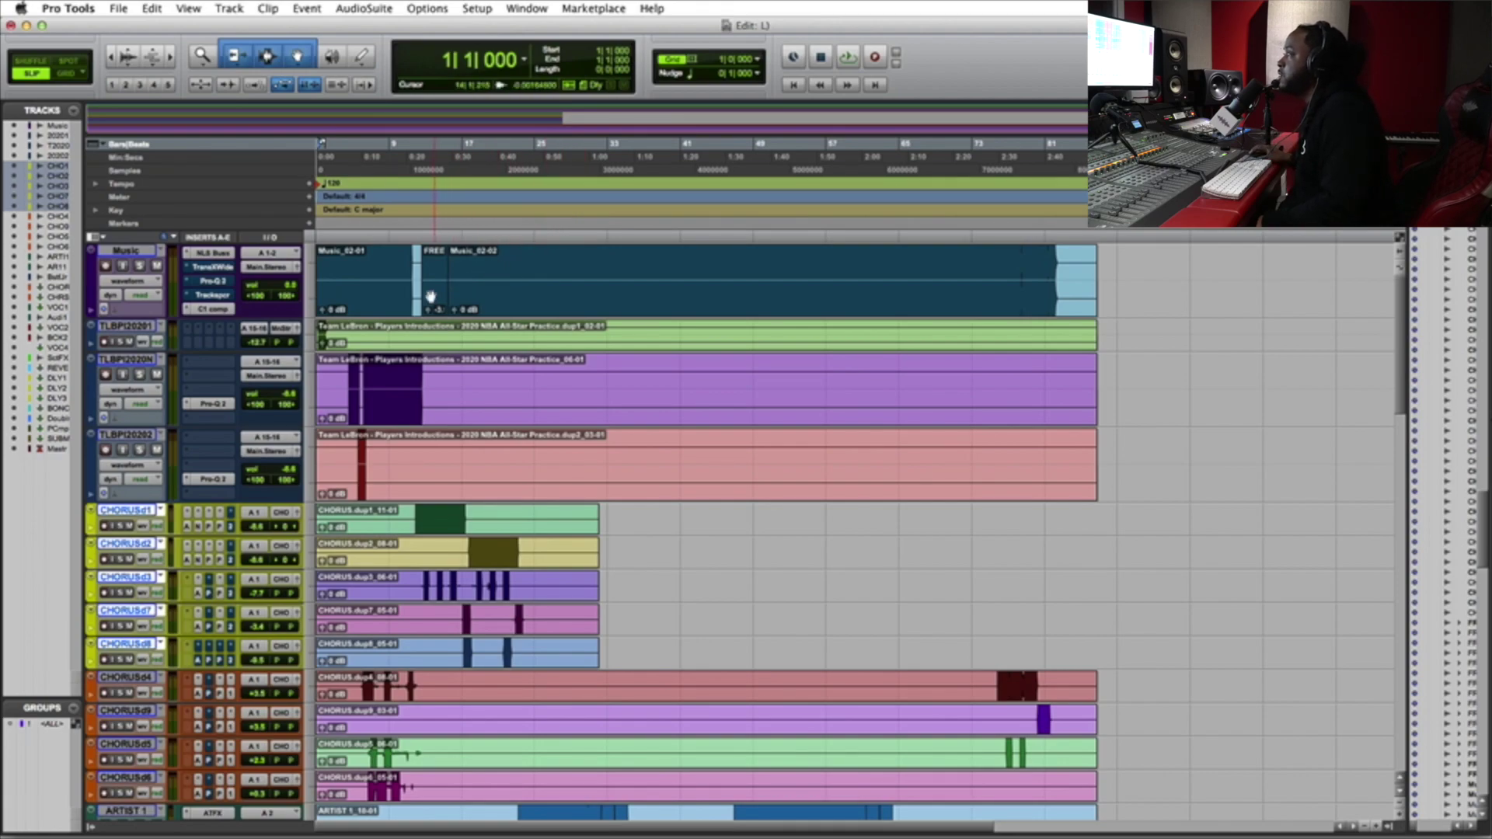
Zoom in on the FREE loop clip and play the soloed Music track around bar 12.
click(297, 57)
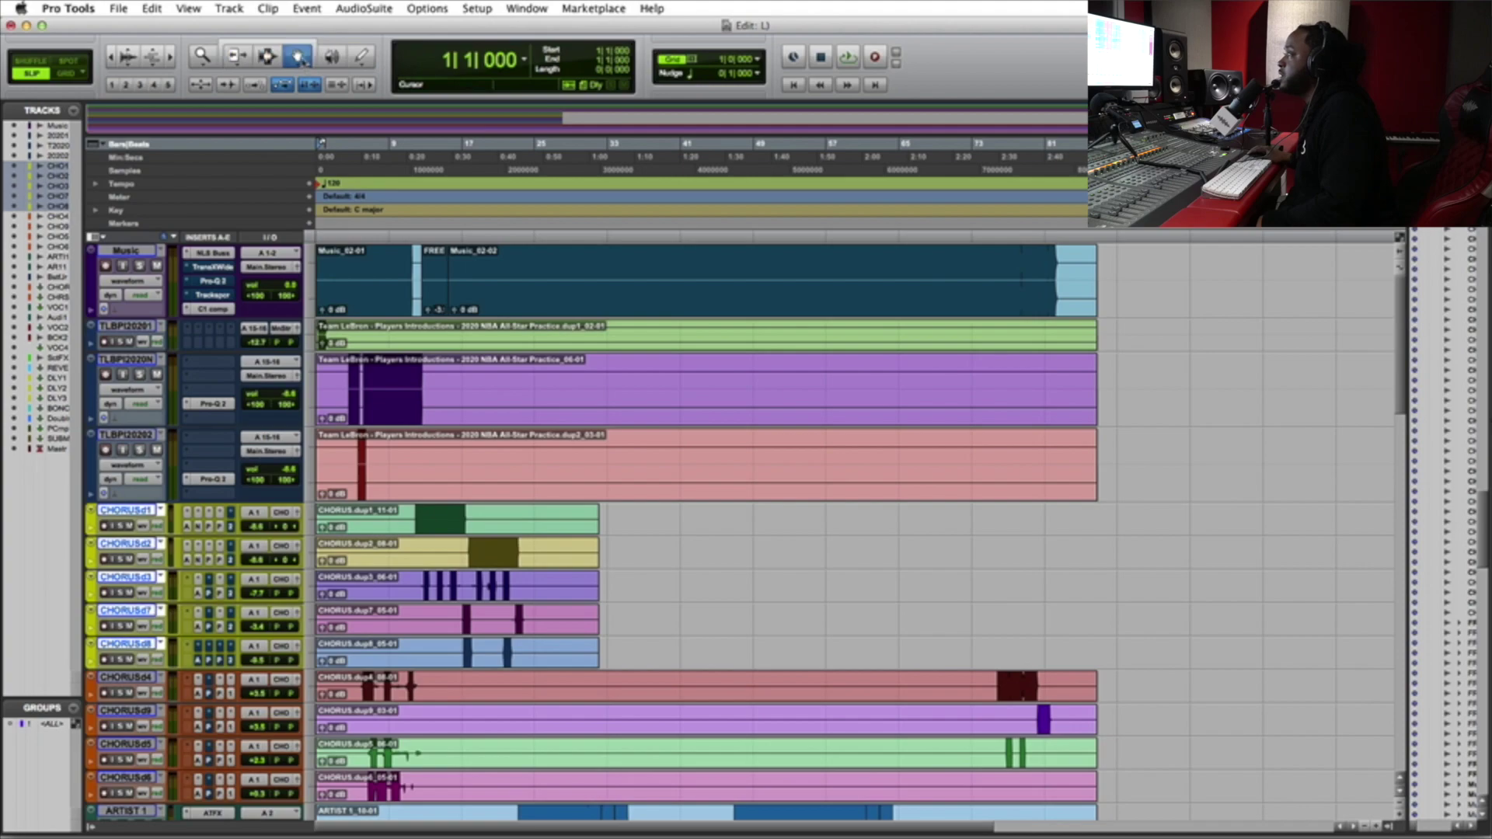
click(435, 287)
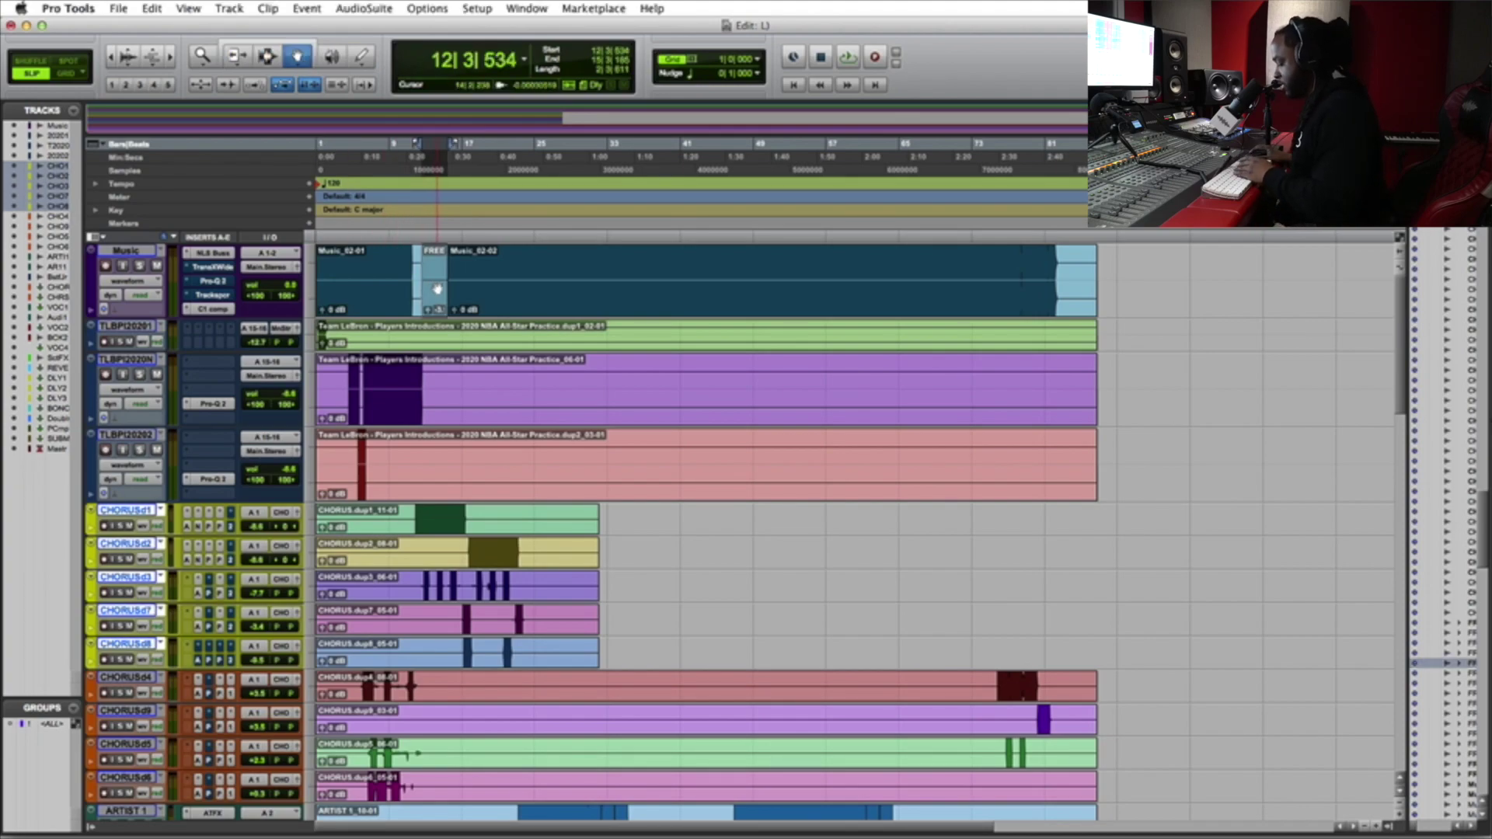
key(t)
key(t)
key(t)
key(t)
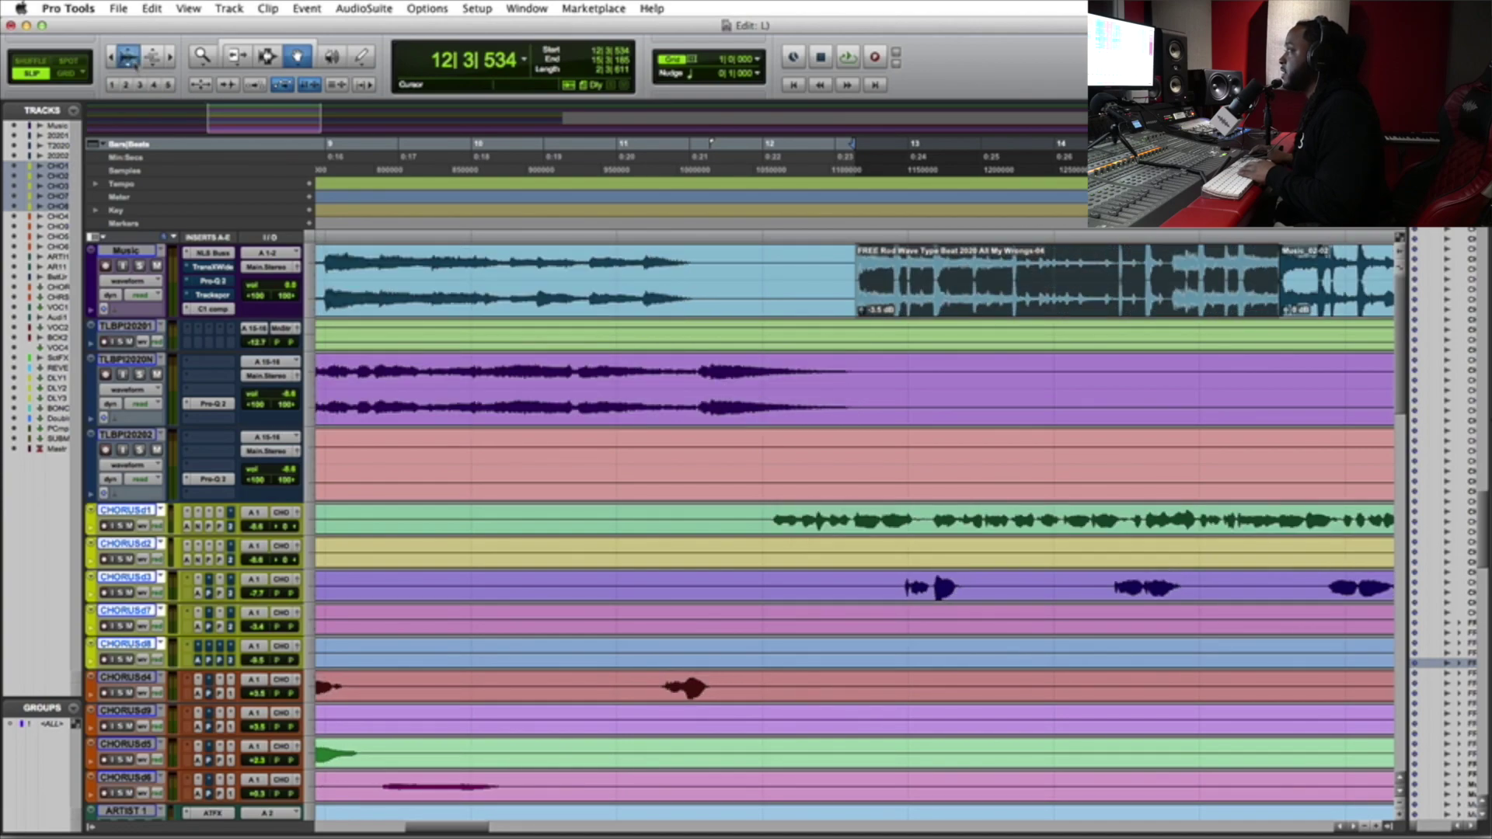
click(779, 223)
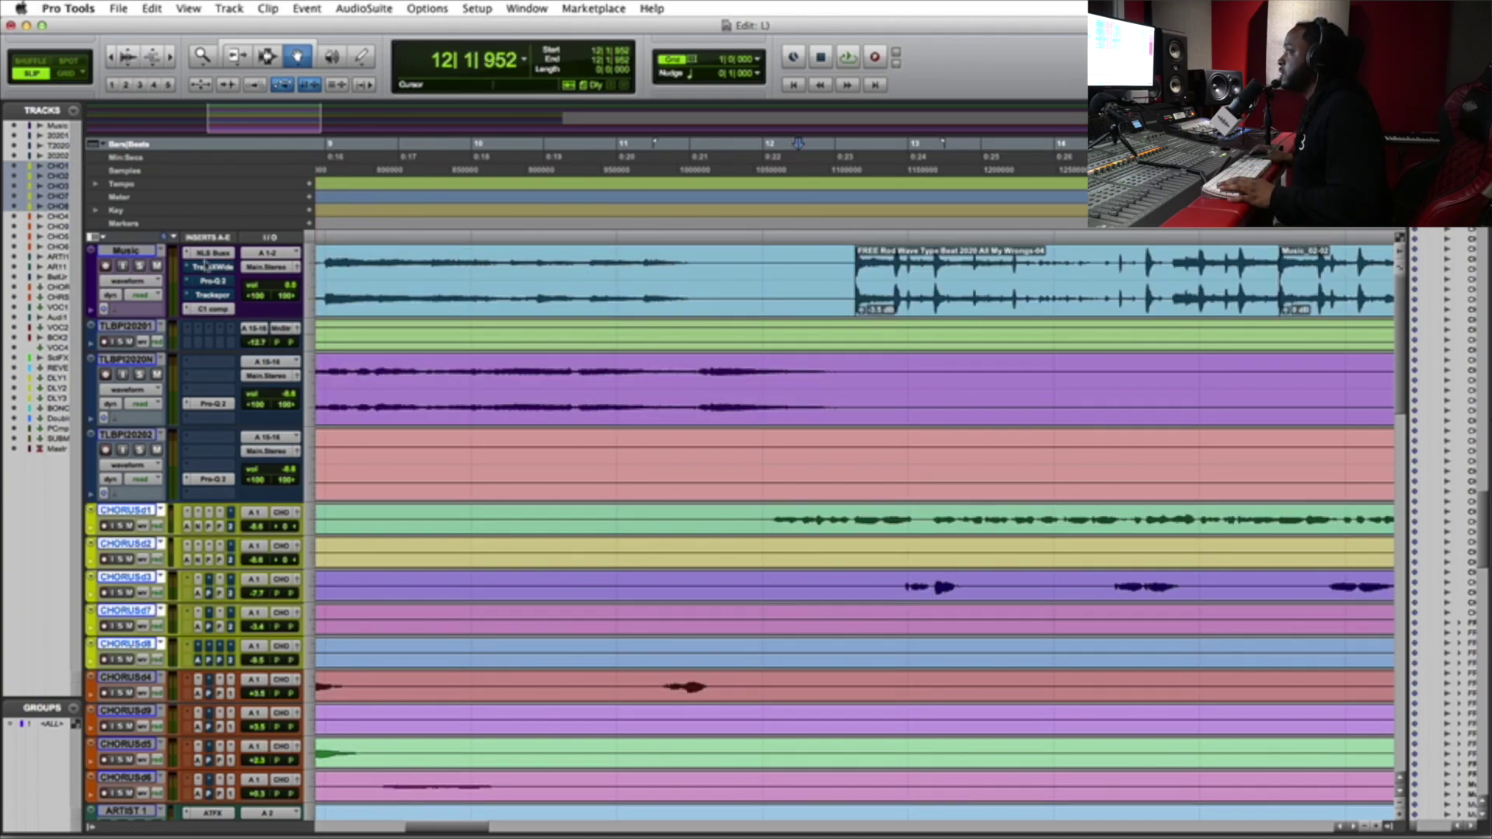
click(140, 265)
key(space)
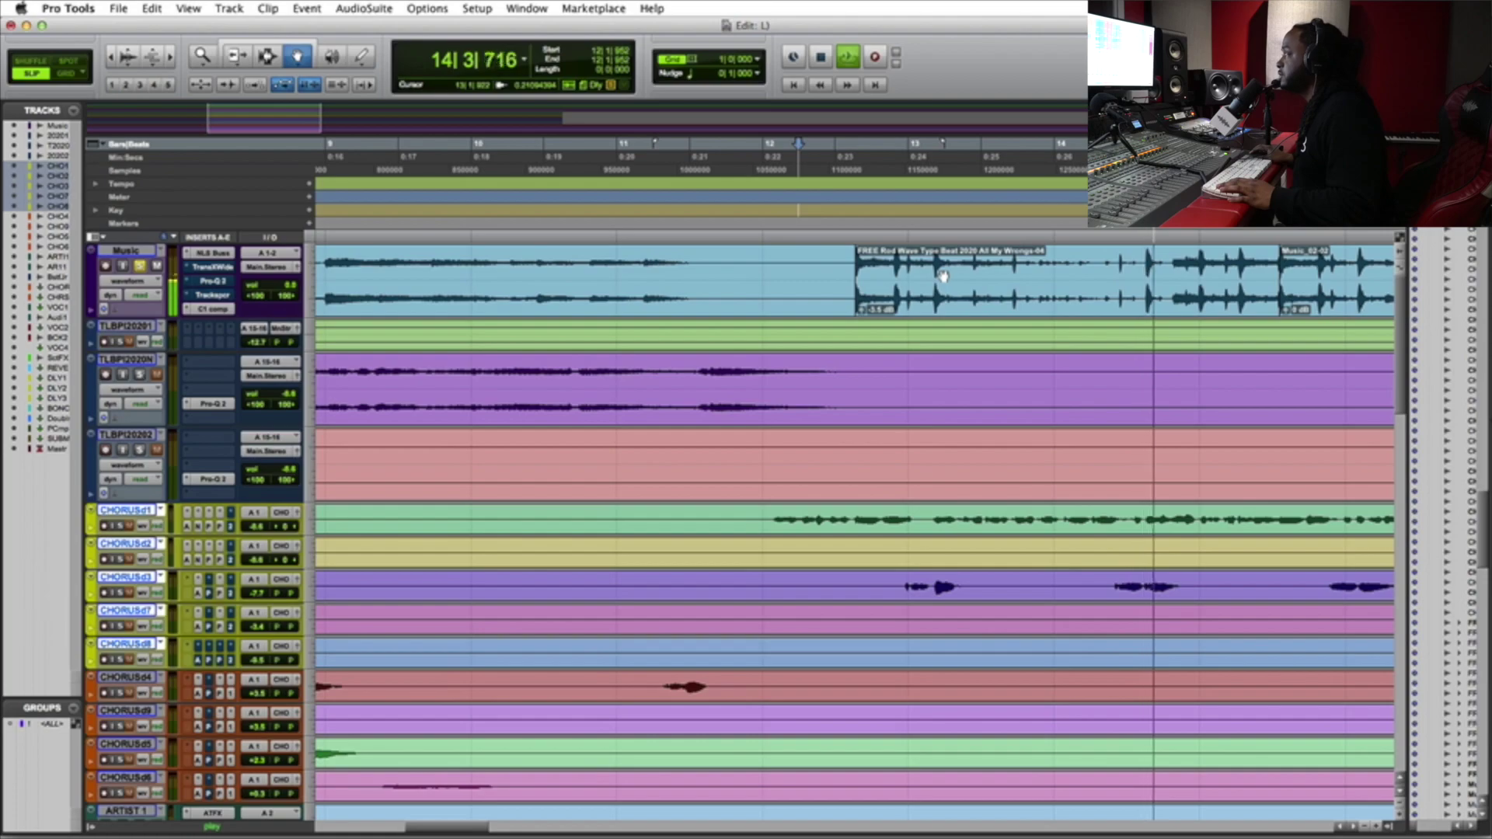
key(space)
Audition the FREE Rod Wave Type Beat clip's range, then reselect it after checking Music_02-02.
click(897, 295)
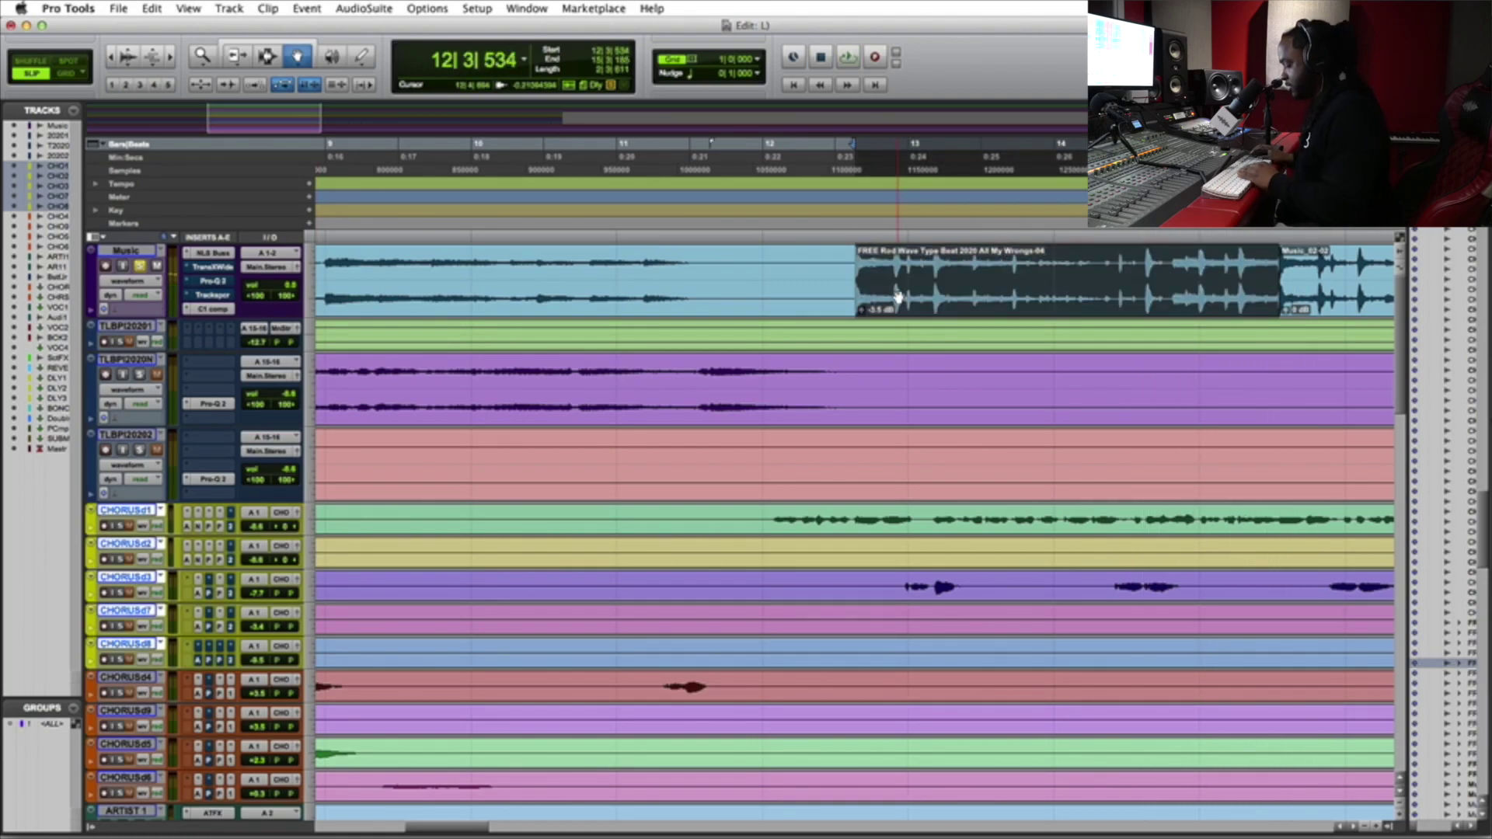
scroll(899, 286, up, 8)
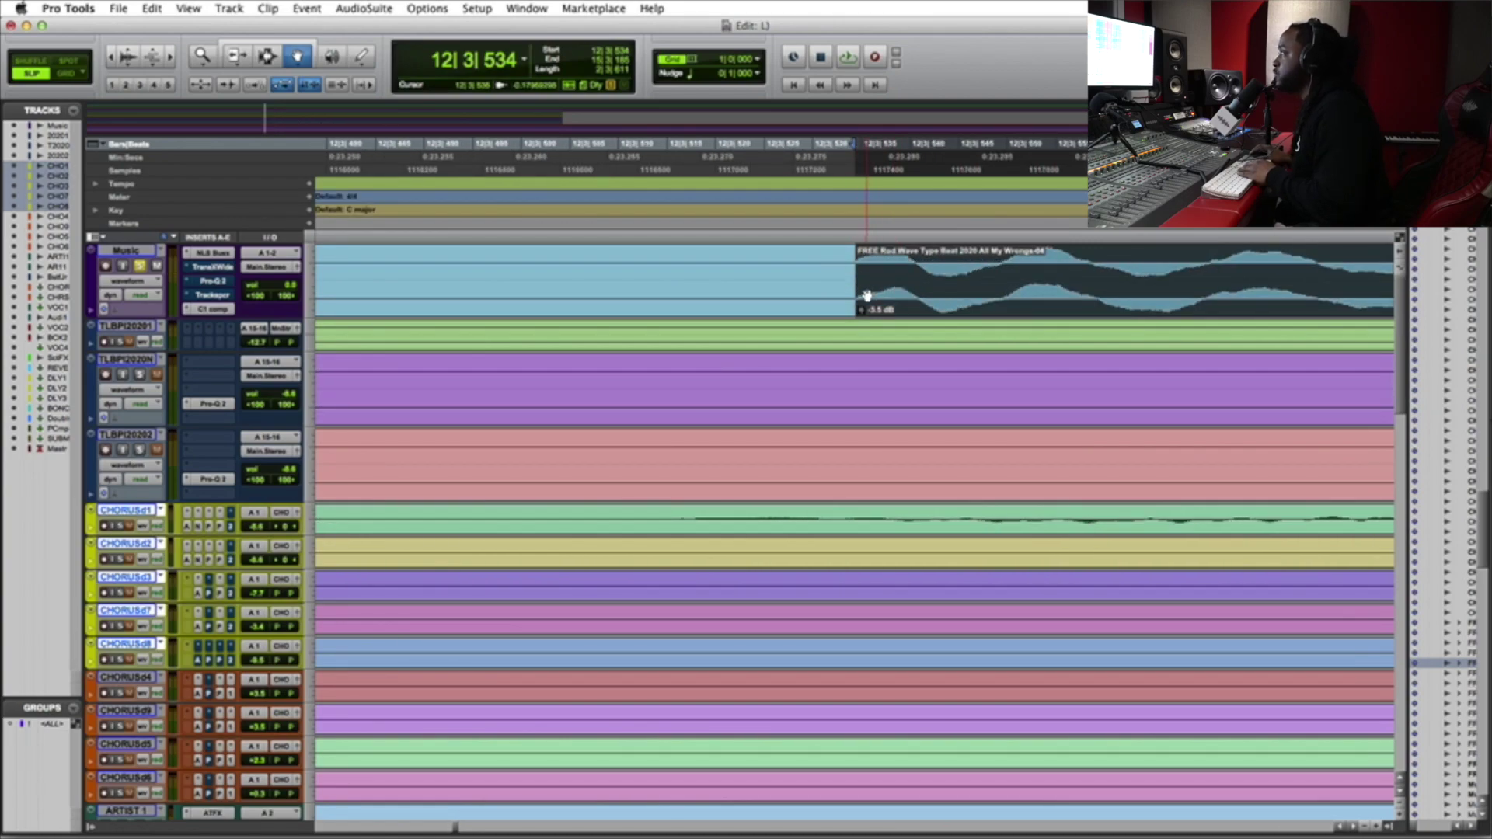
scroll(868, 306, down, 8)
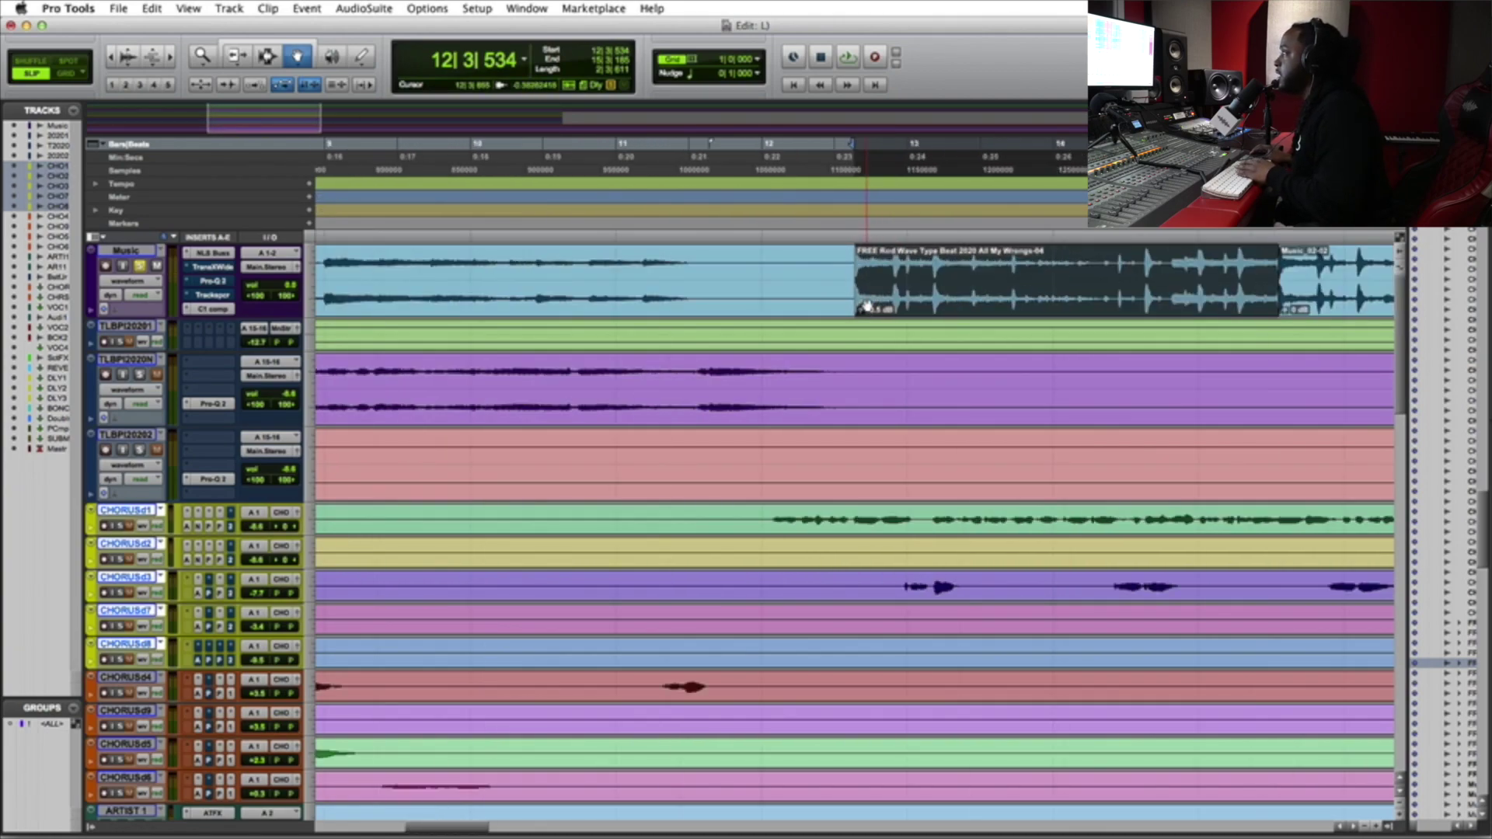
click(1082, 286)
scroll(1081, 284, up, 10)
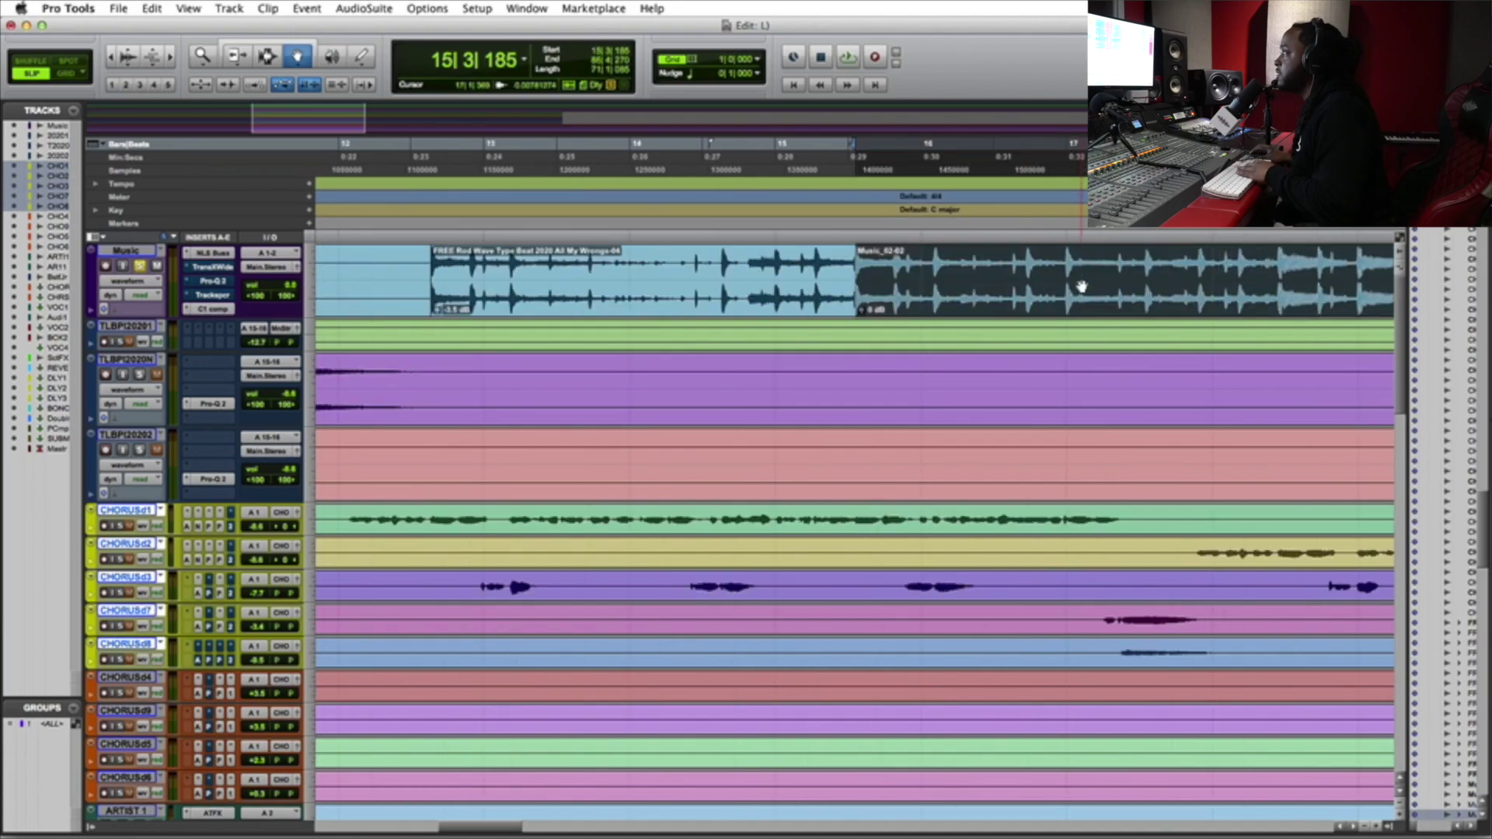
click(832, 286)
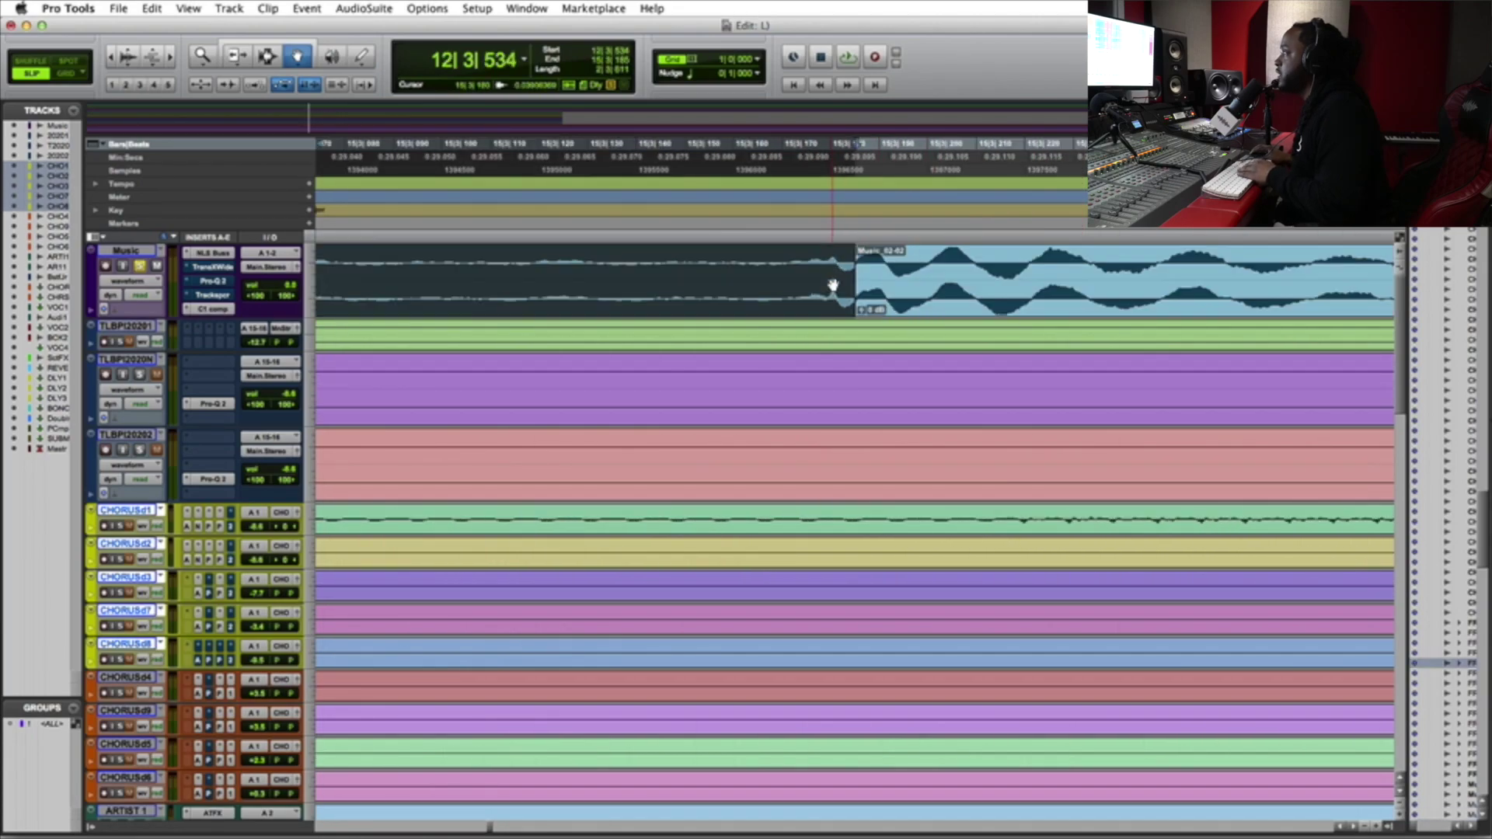
scroll(829, 285, down, 10)
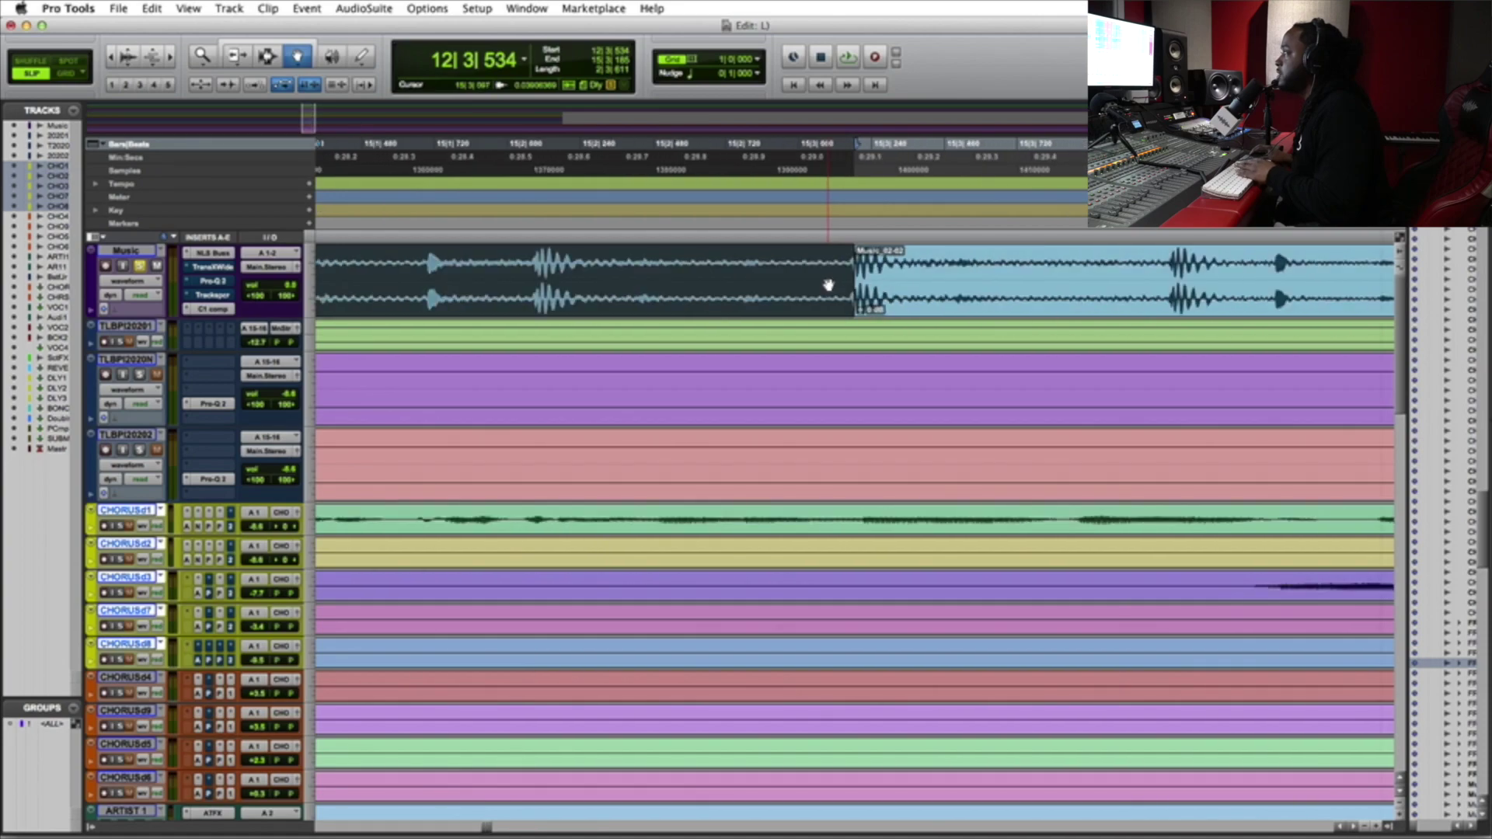
scroll(828, 285, down, 5)
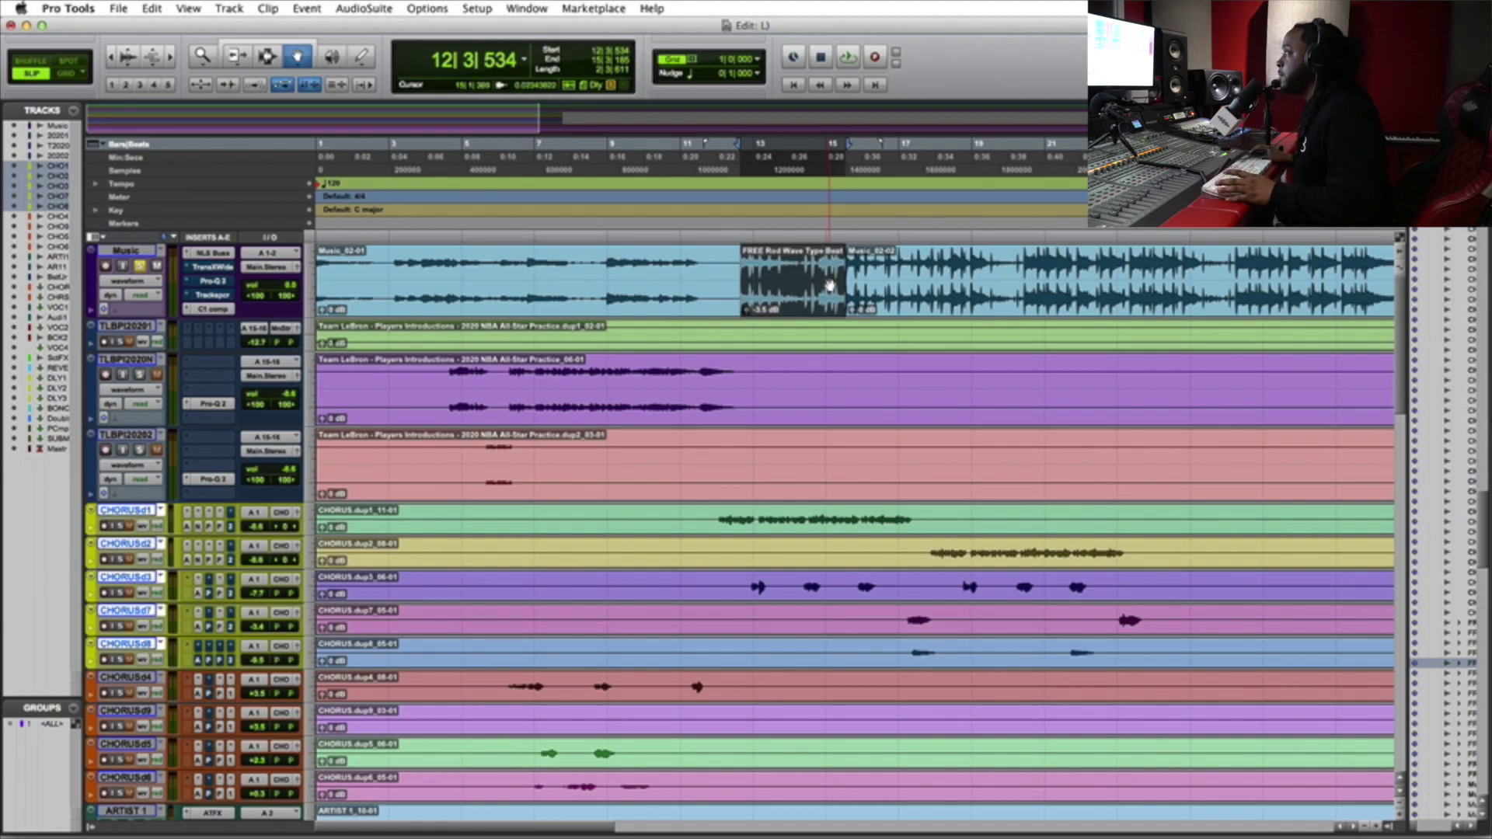
key(space)
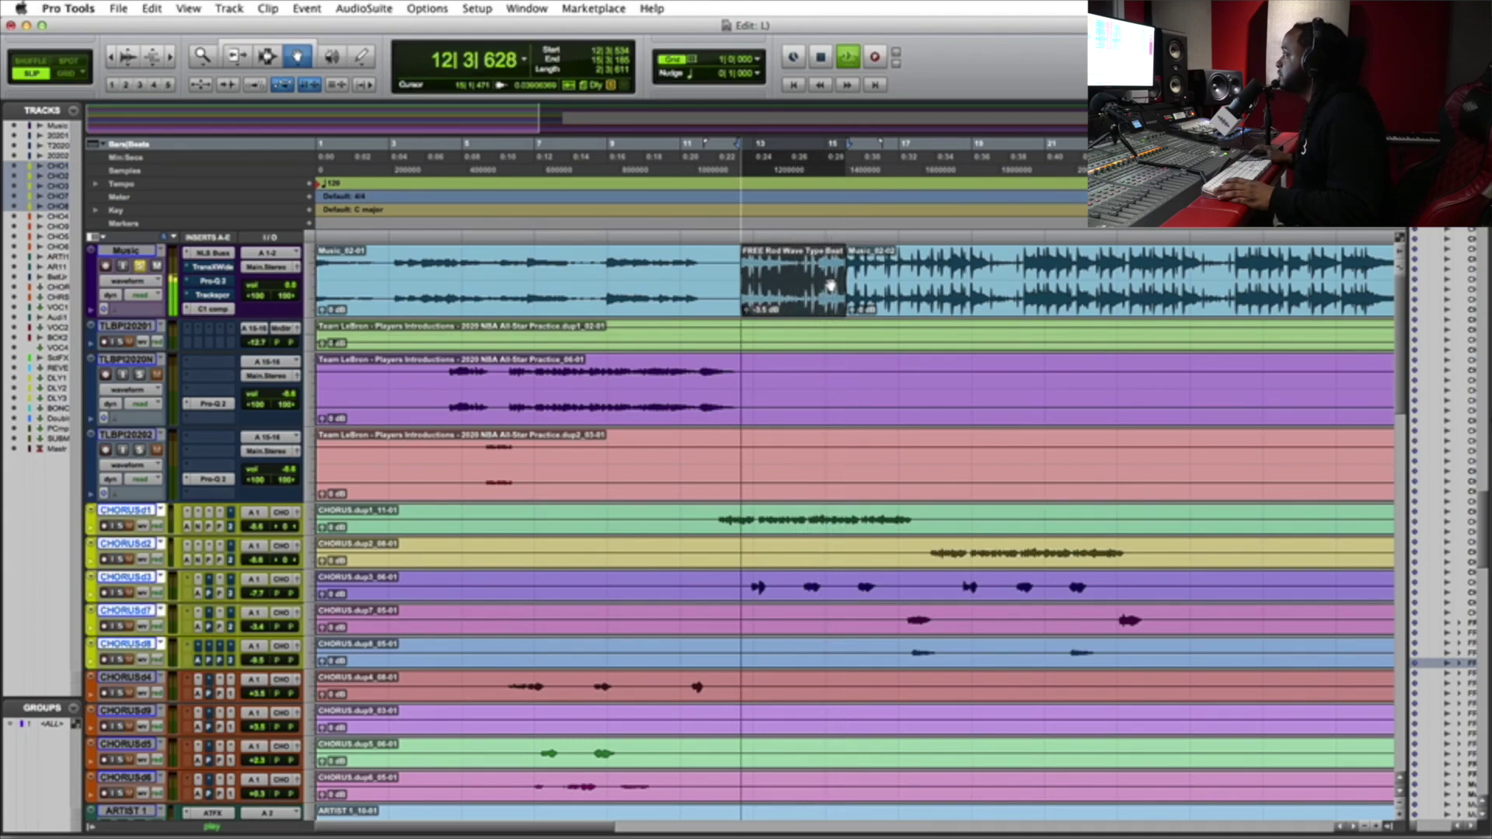
key(space)
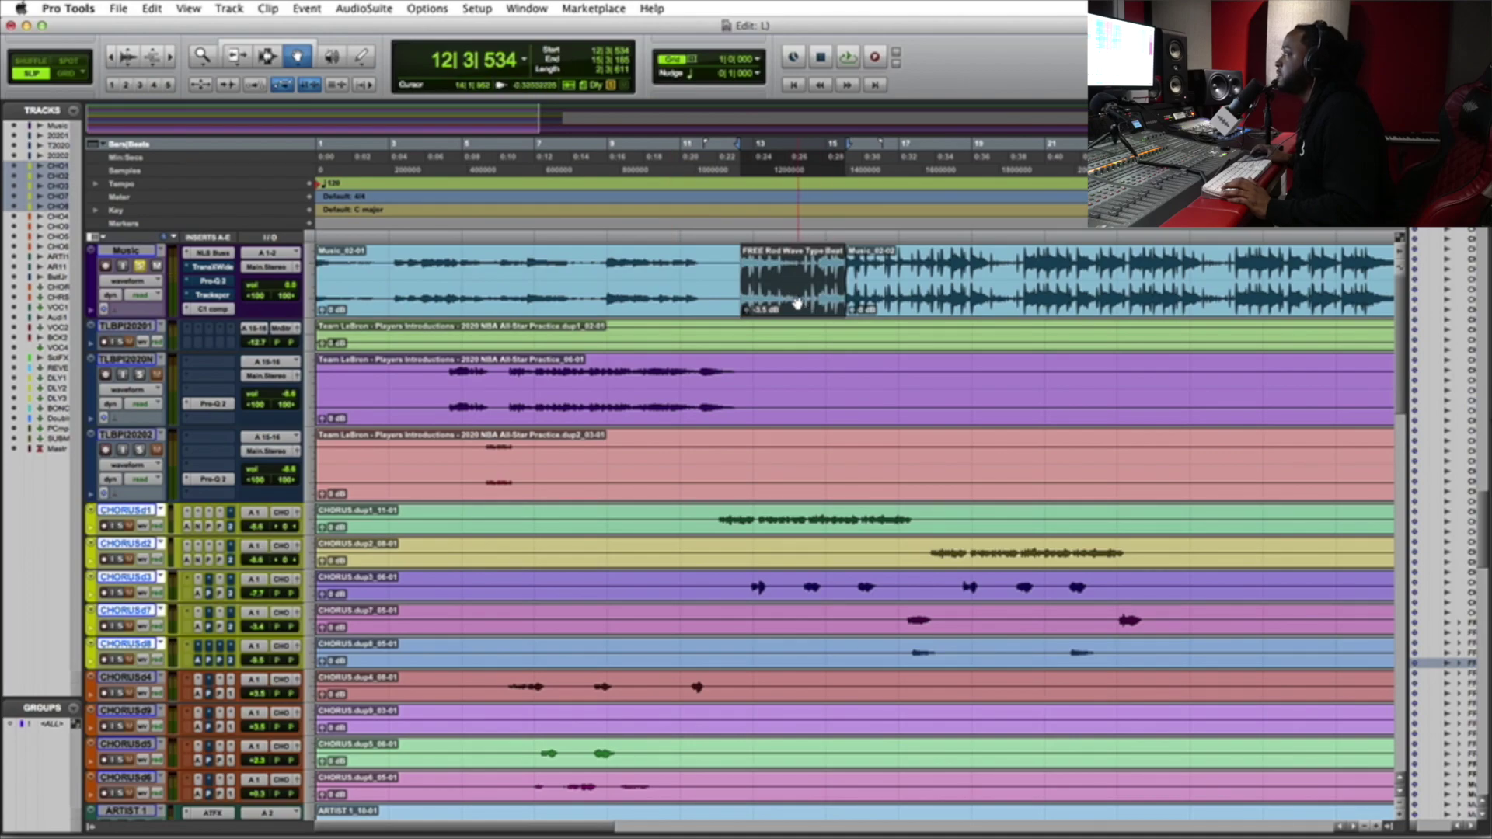
click(864, 293)
click(820, 289)
Open AudioSuite Time Compression Expansion for the loop clip and move its window lower.
click(361, 8)
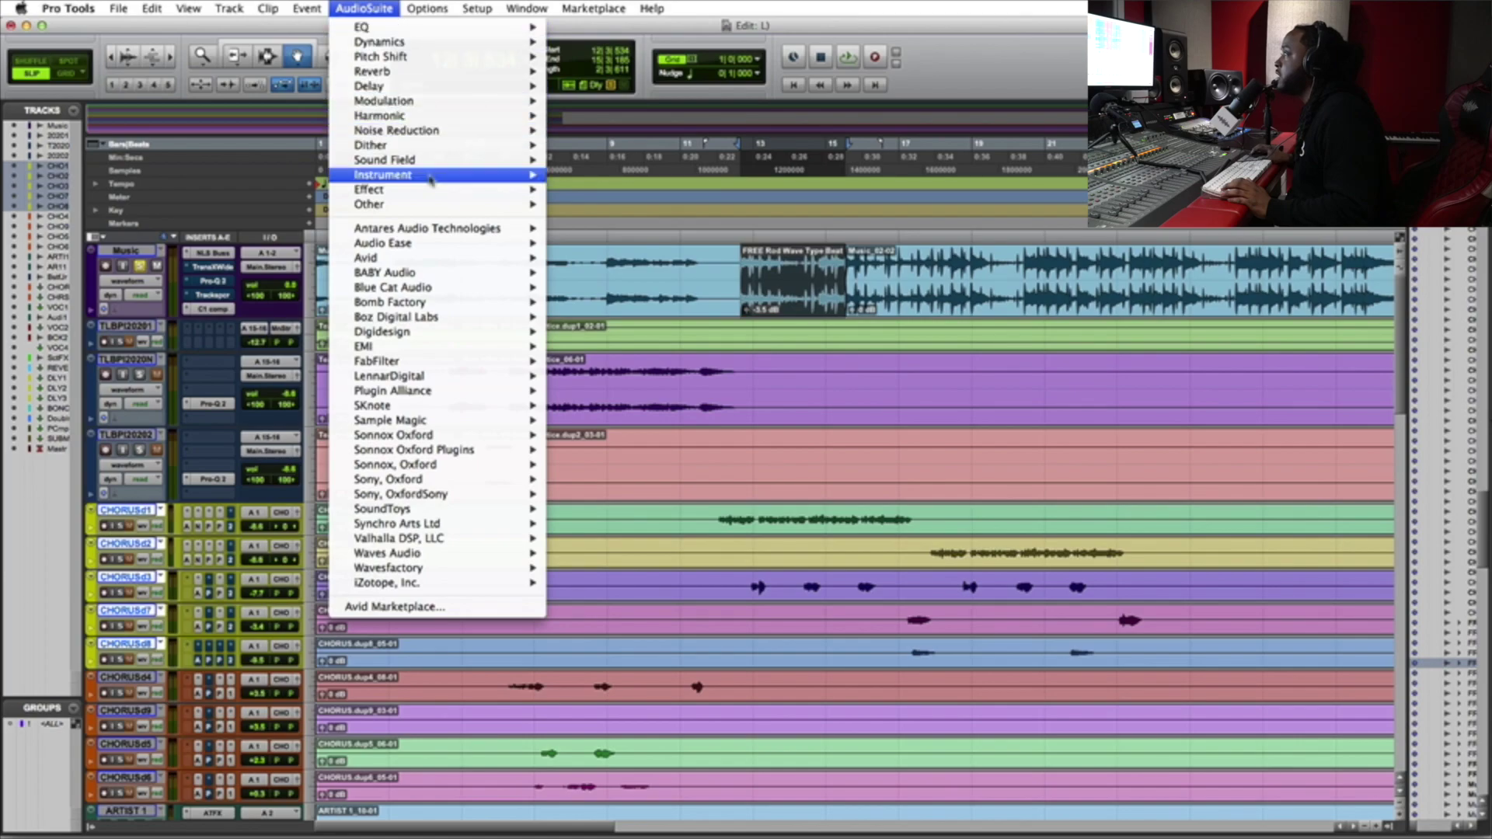
mouse_move(433, 207)
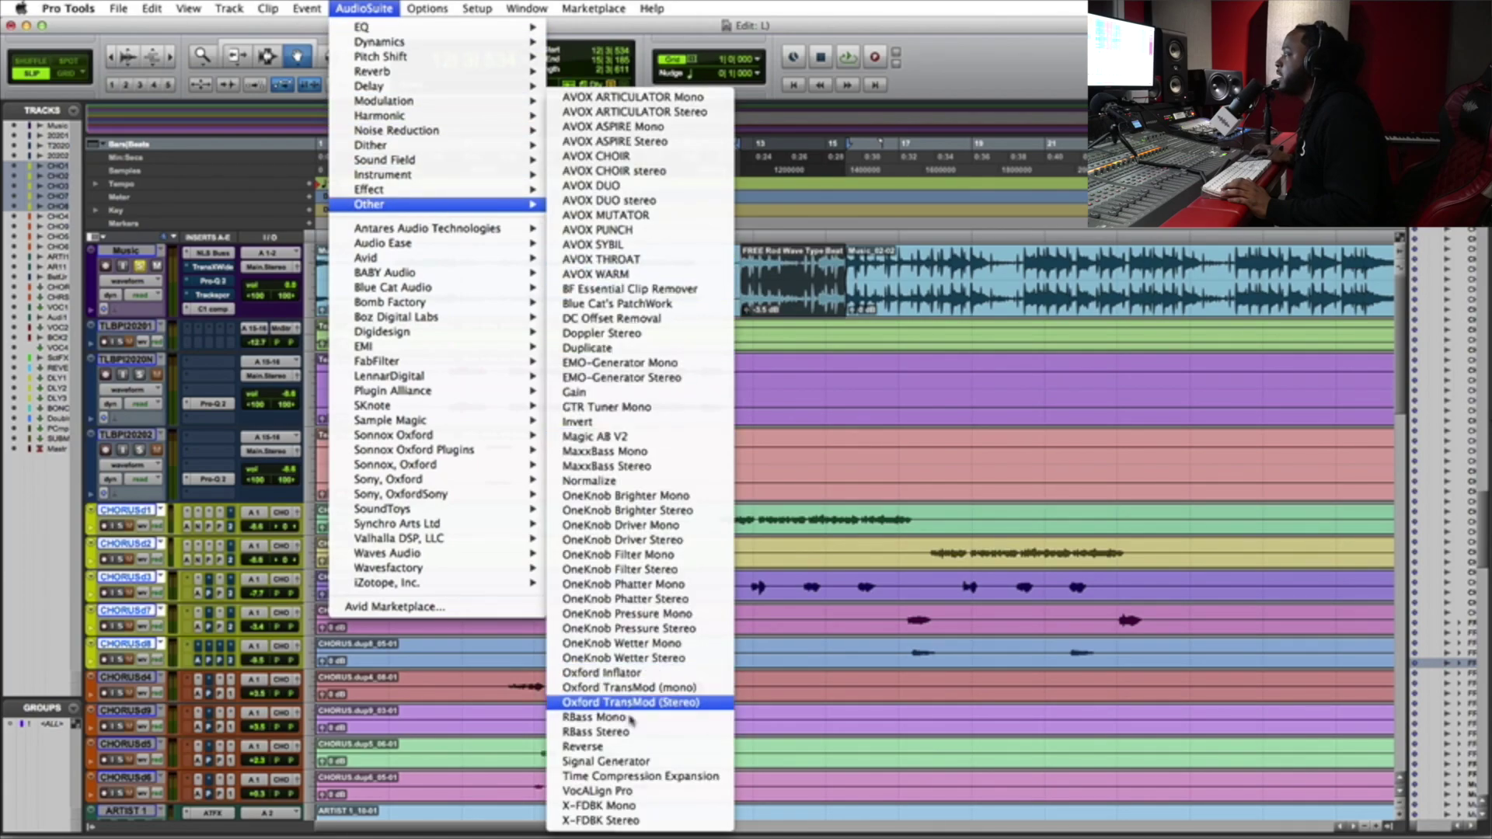
click(629, 778)
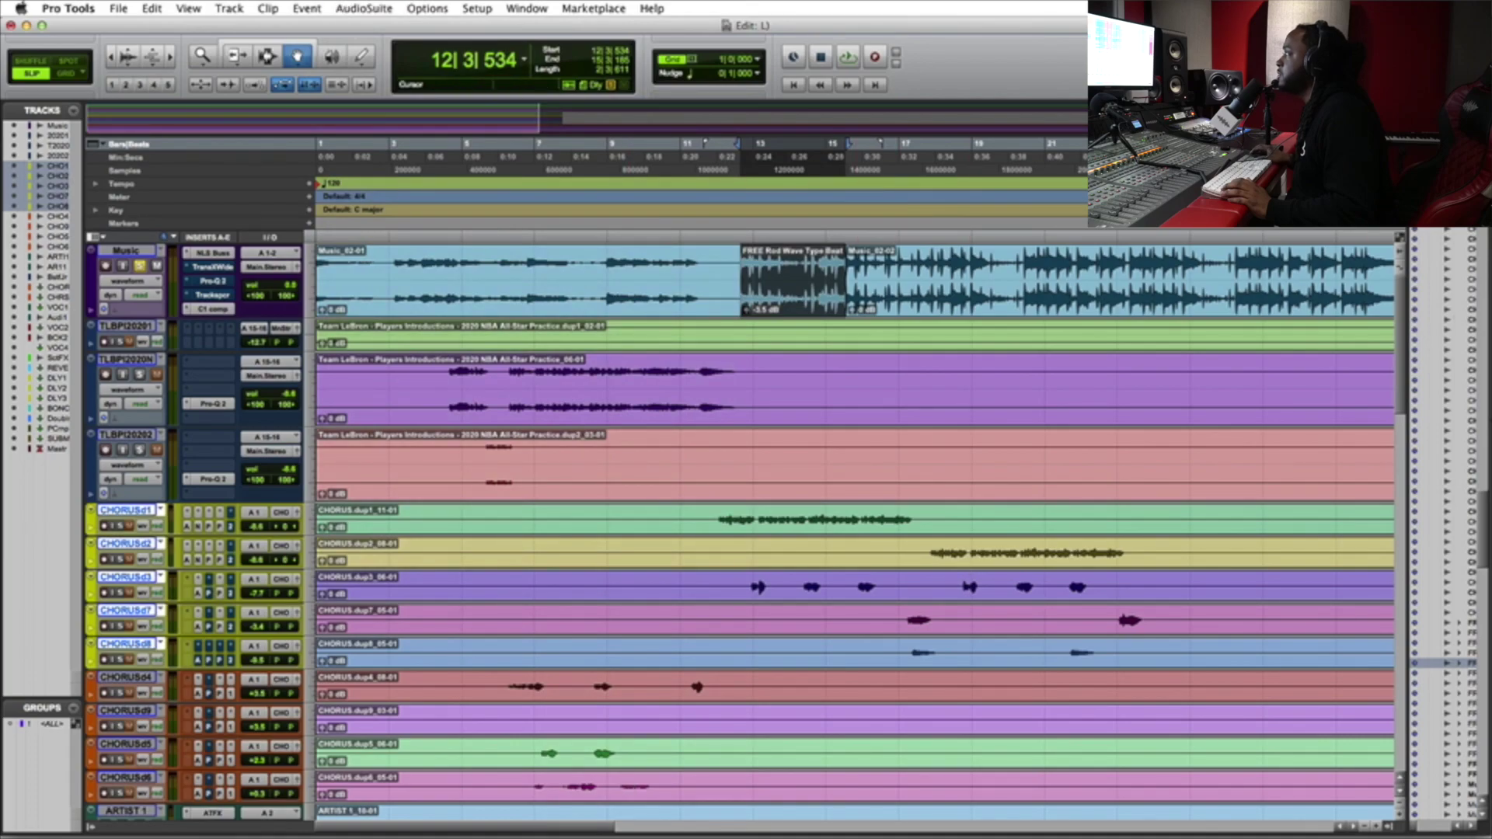
drag(1035, 276, 814, 275)
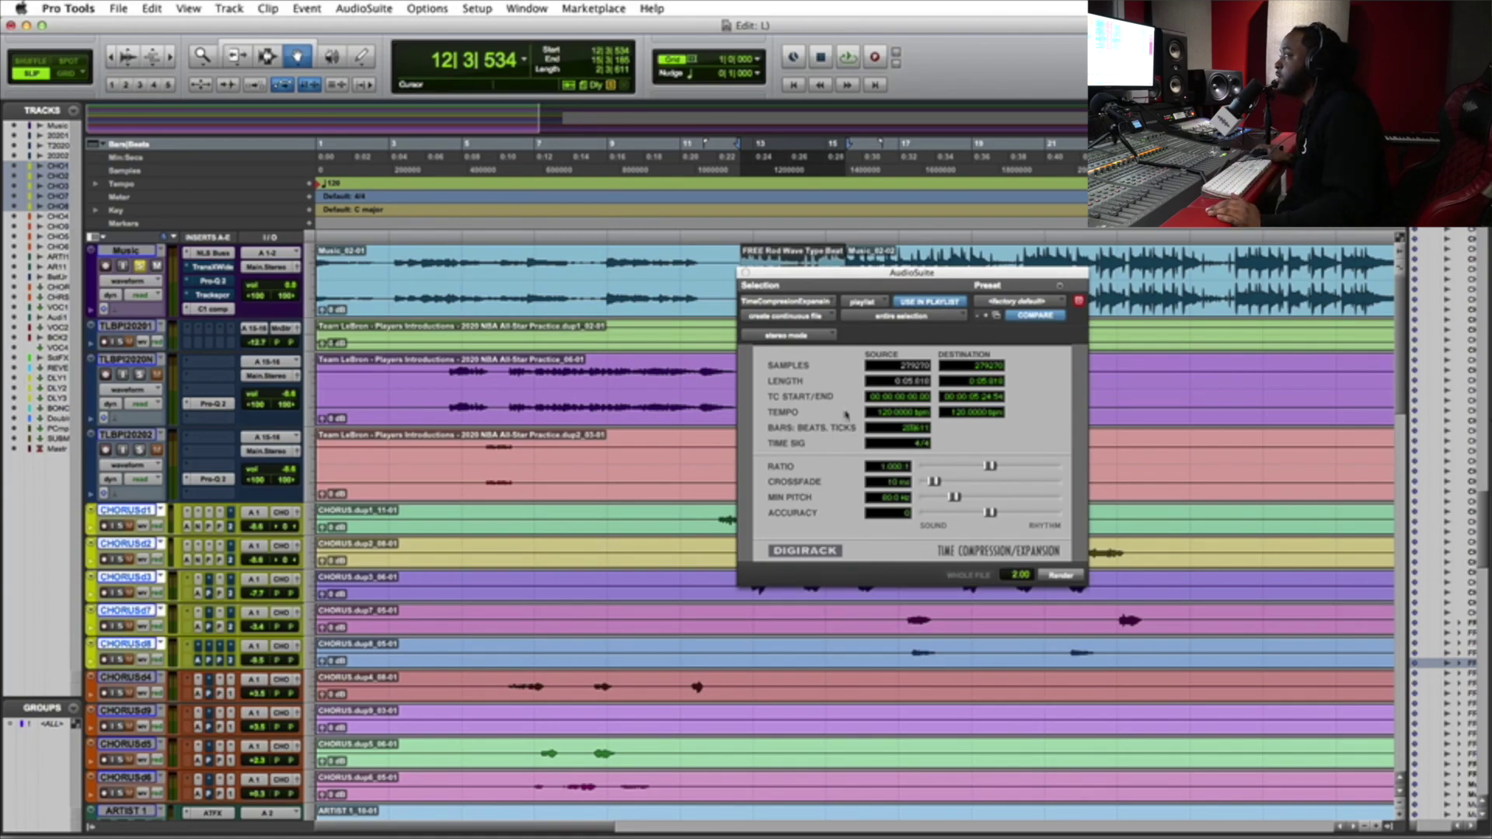
drag(815, 284, 828, 398)
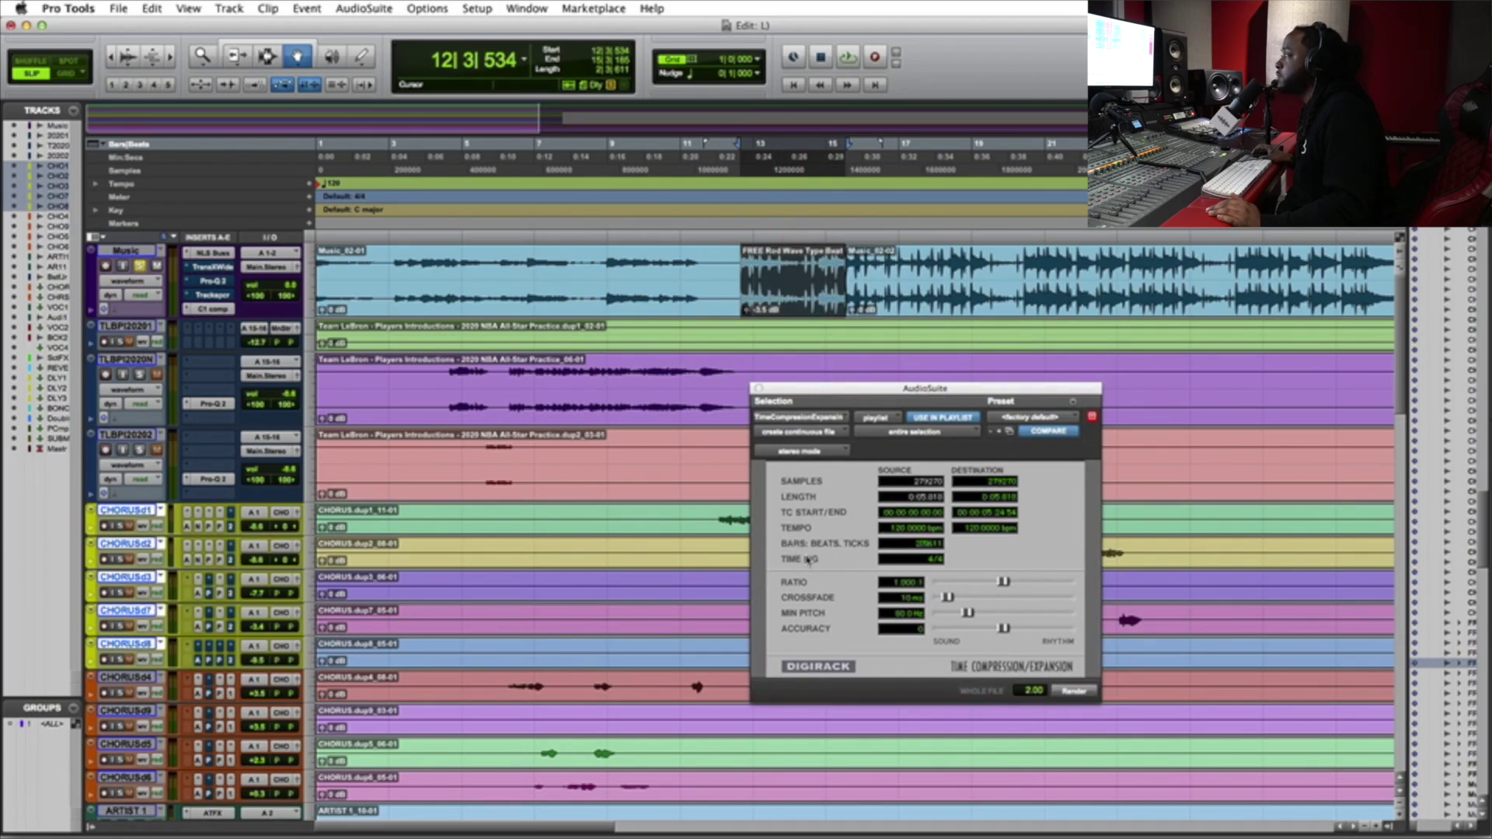
Enter a 2-bar source length so the loop's tempo is calculated.
click(930, 546)
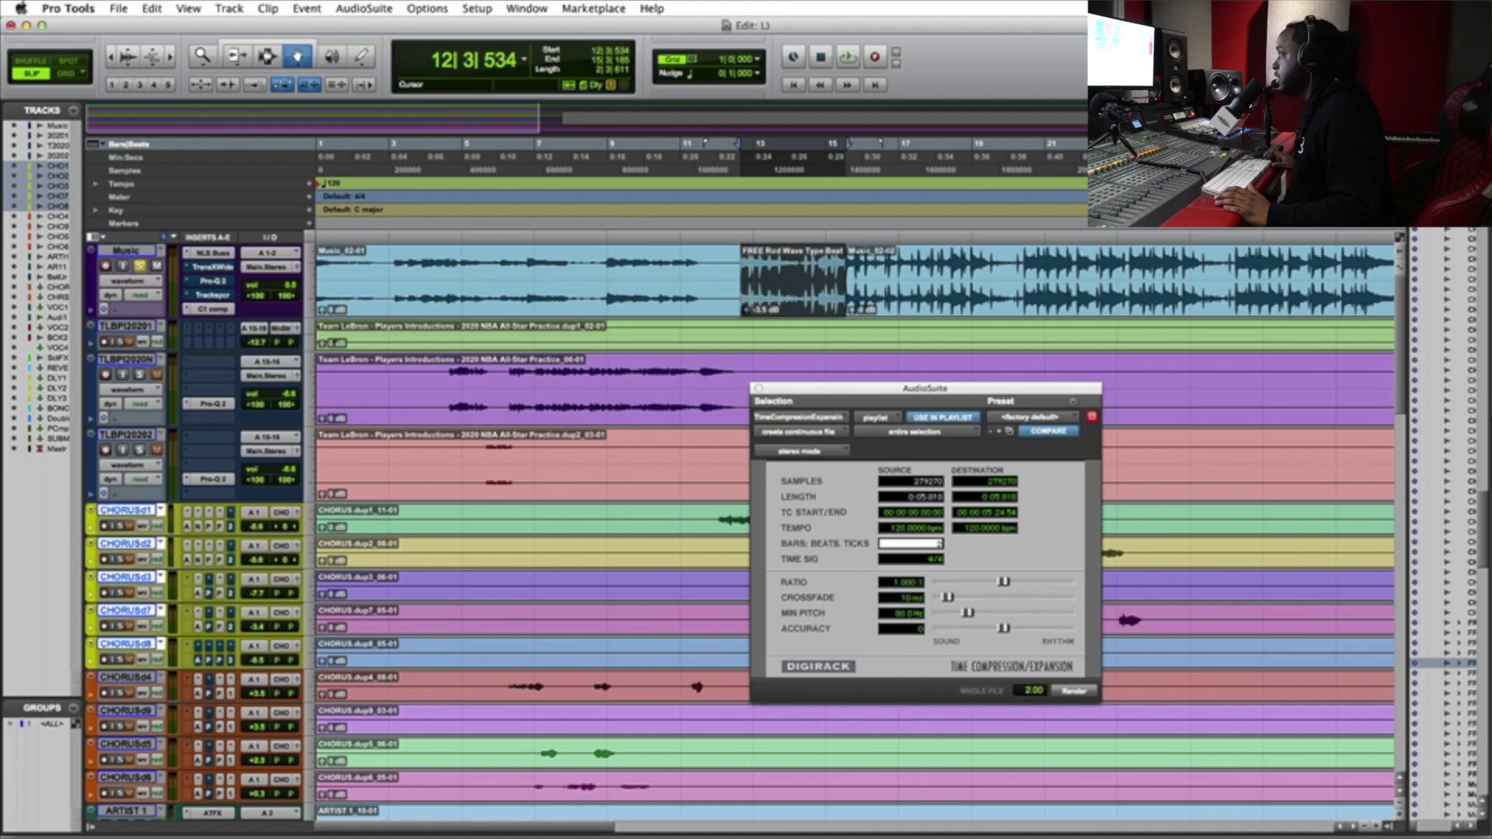
text(2)
key(Return)
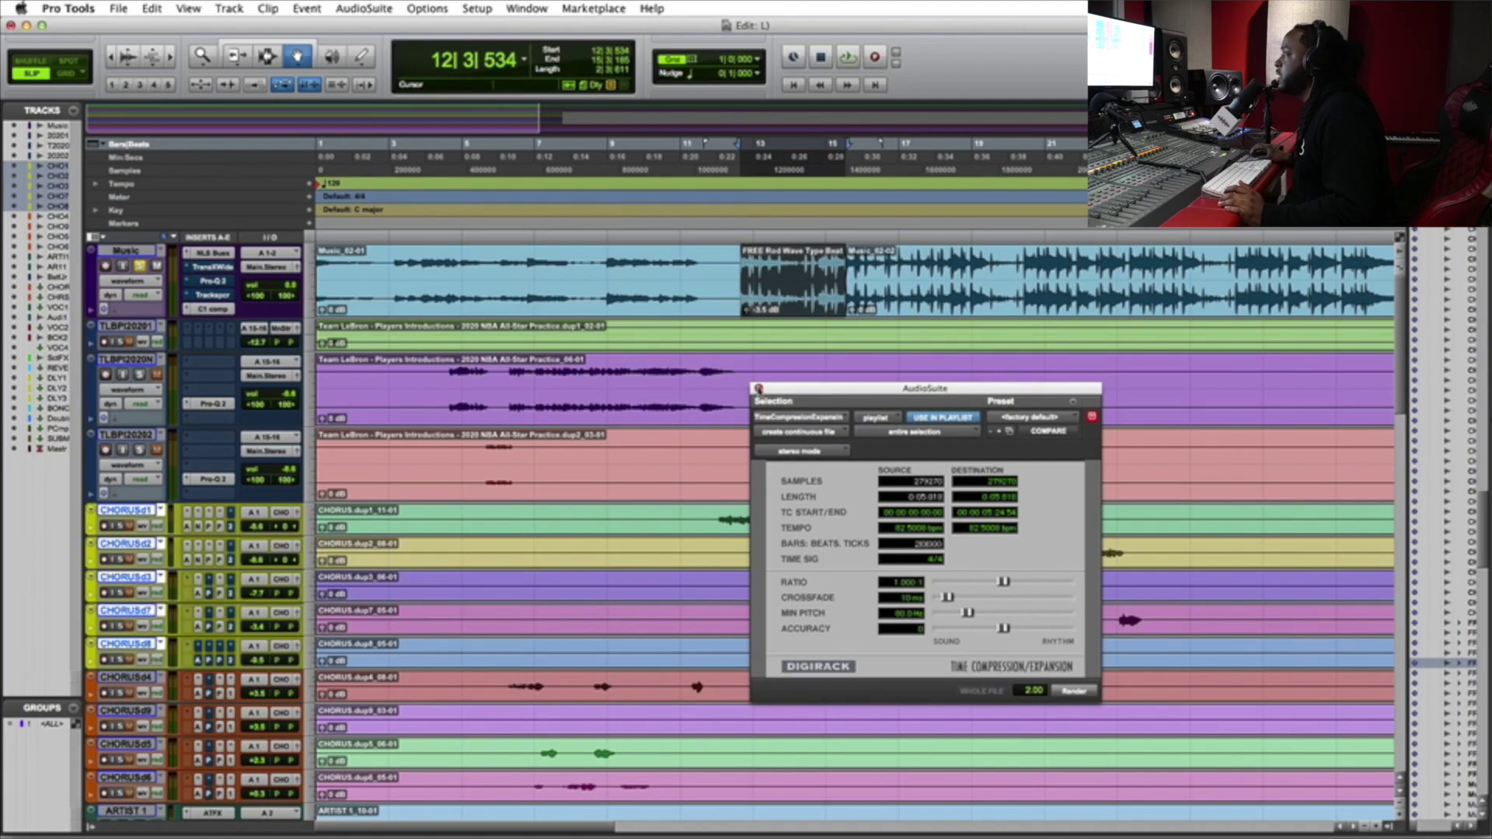
Edit the session's starting tempo of 120 BPM in the Tempo Change dialog.
double_click(321, 189)
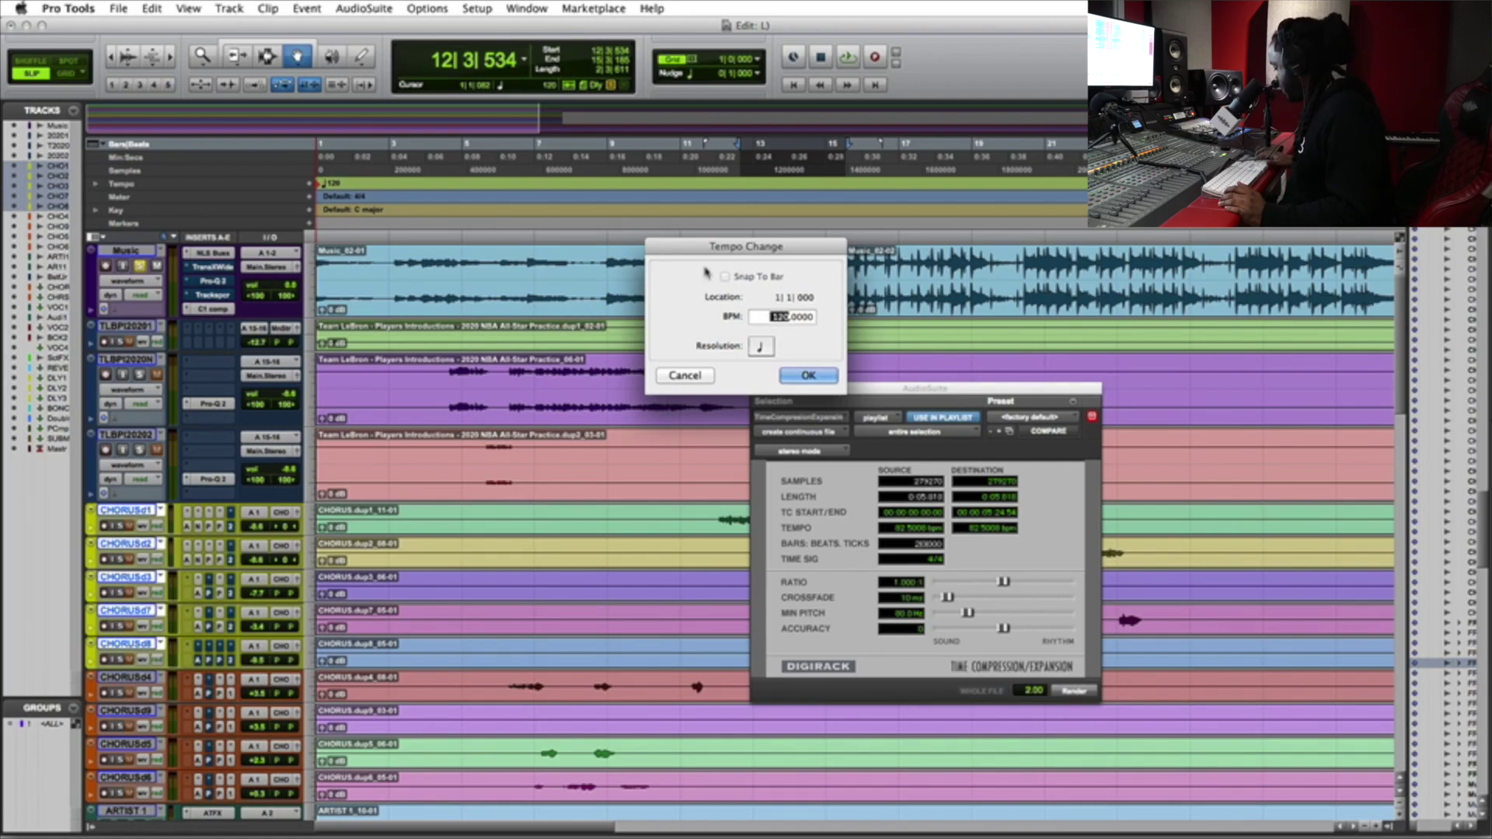
Change the session tempo to 82.5008 BPM and close the time compression window.
text(82.)
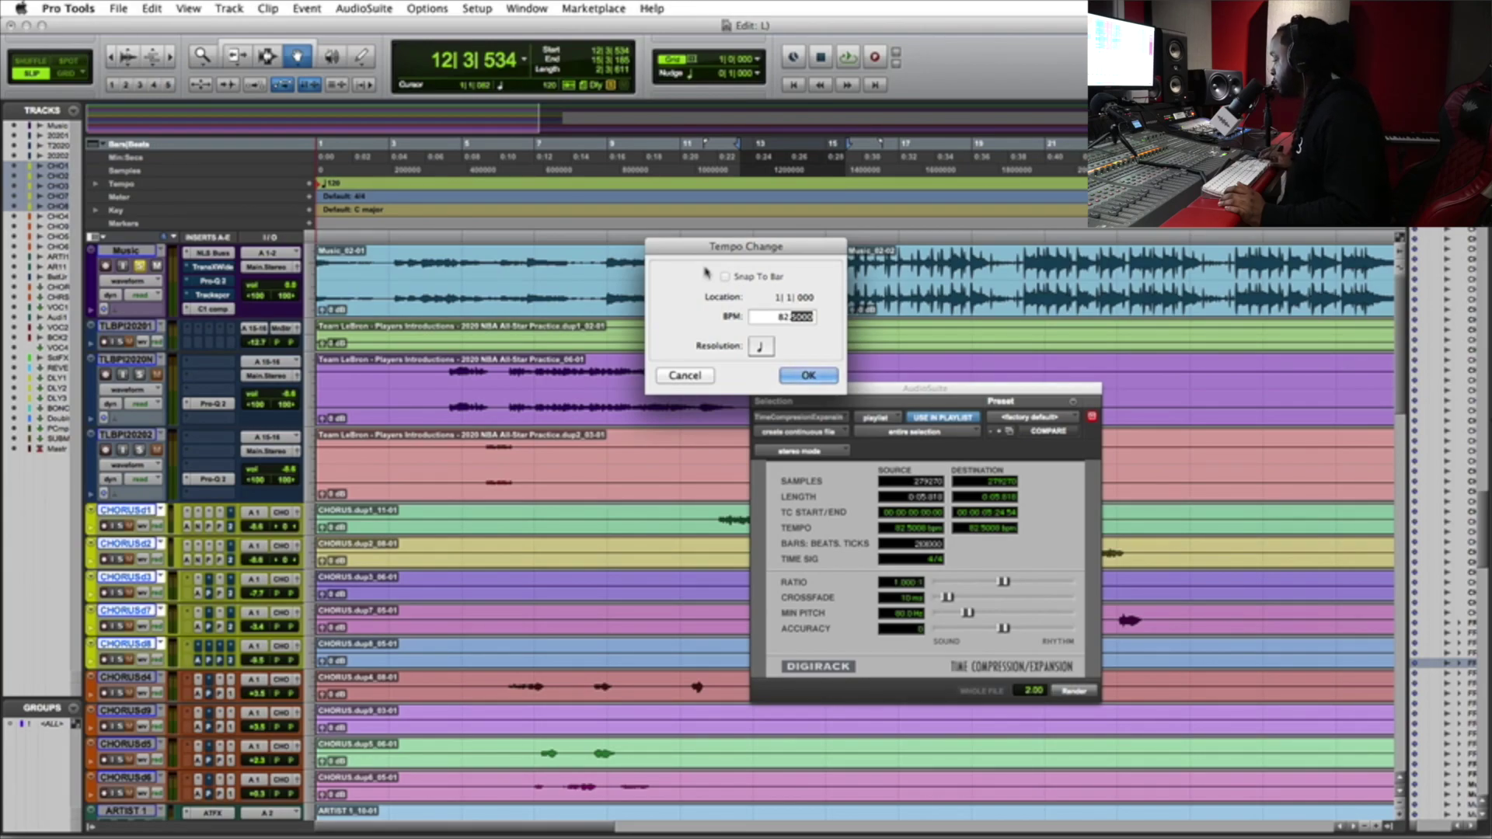
key(Return)
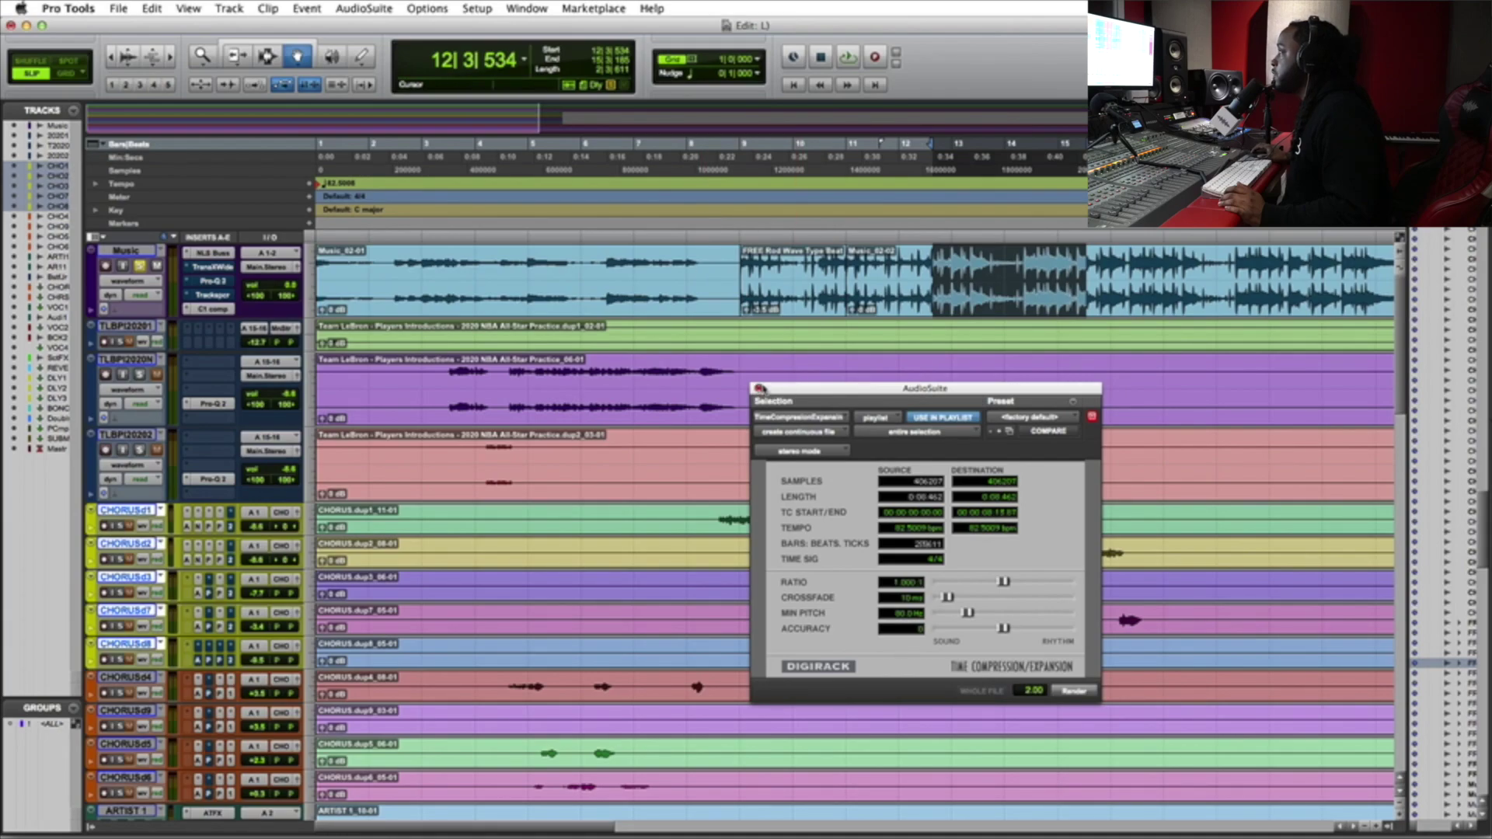
click(758, 388)
Switch to Grid mode and zoom in to confirm the beat clip starts at bar 9.
click(792, 283)
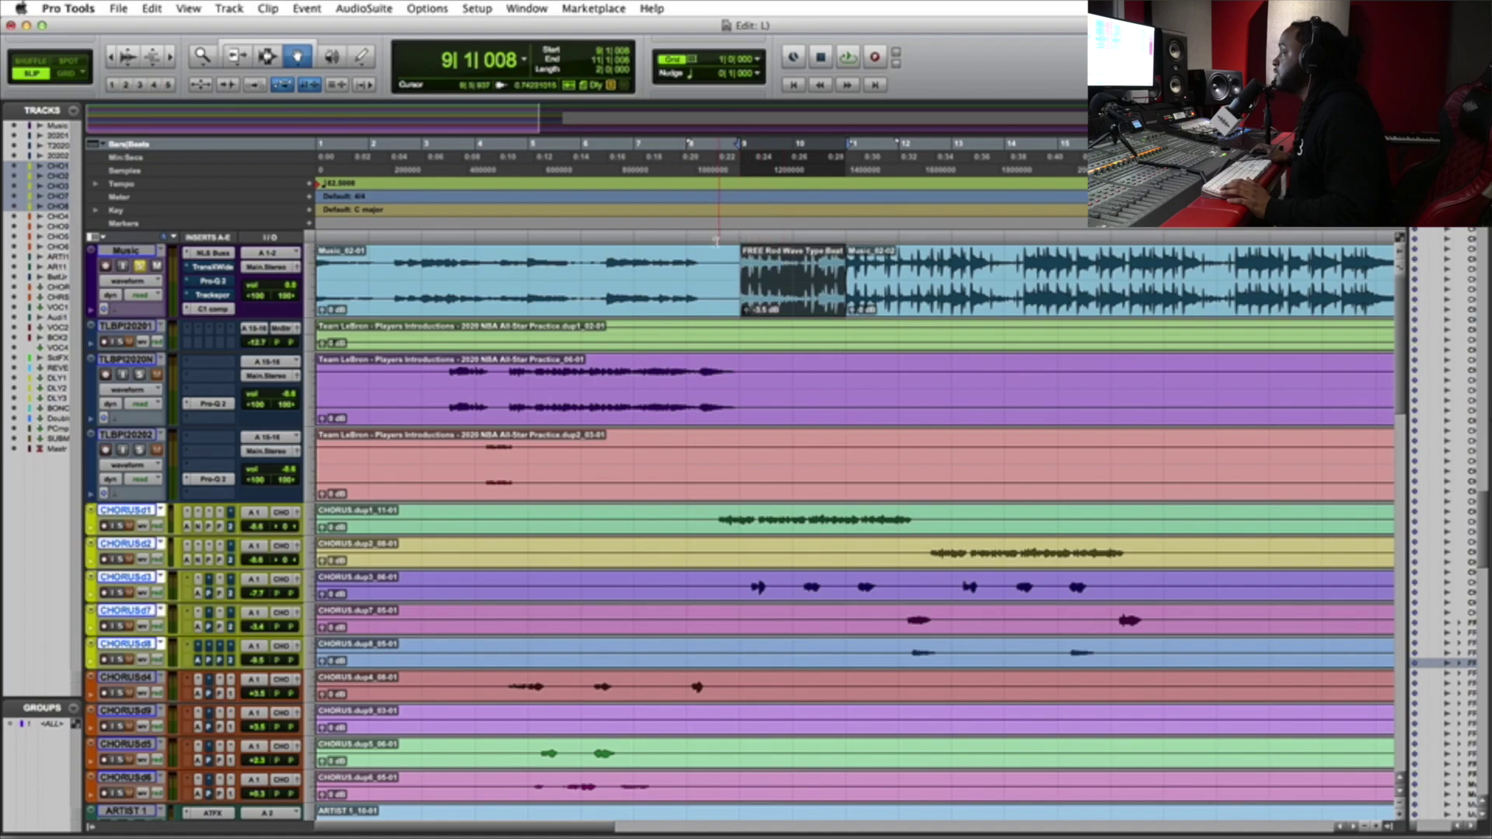
click(75, 76)
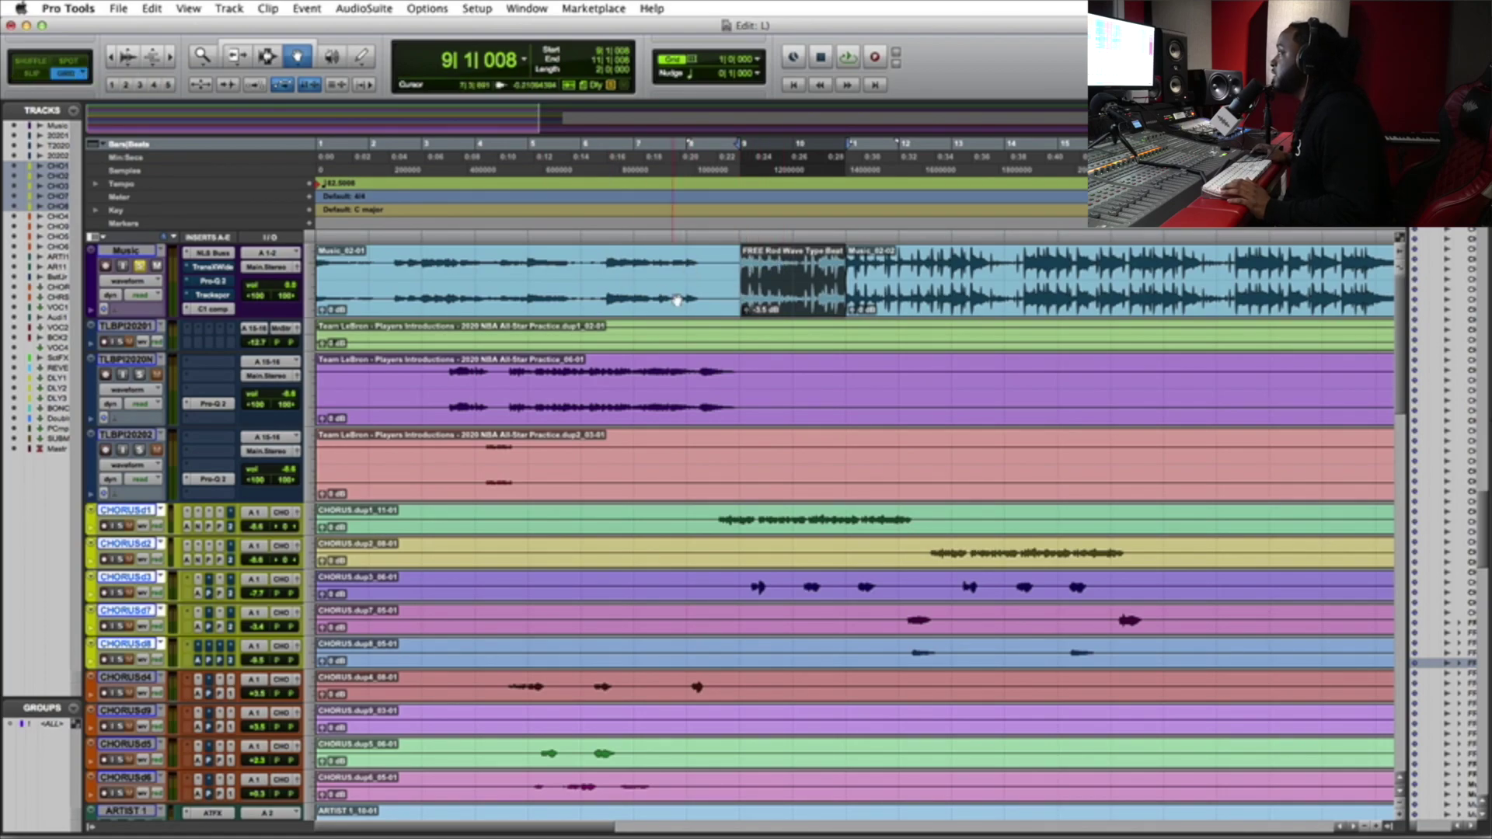
click(739, 237)
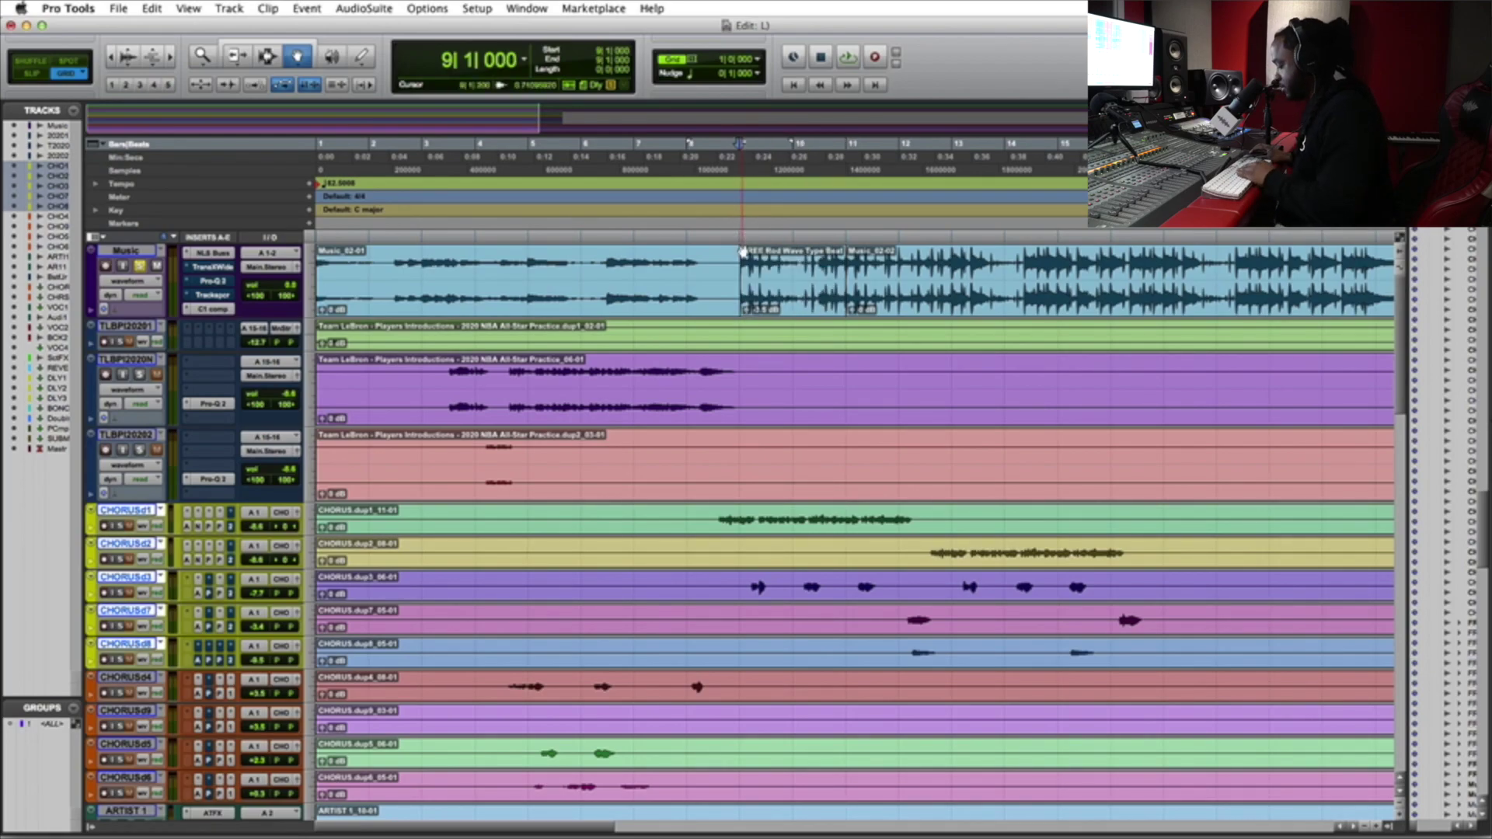
key(super+bracketright)
key(super+bracketright)
key(super+bracketright)
key(super+bracketright)
key(super+bracketright)
key(super+bracketright)
key(super+bracketright)
click(902, 294)
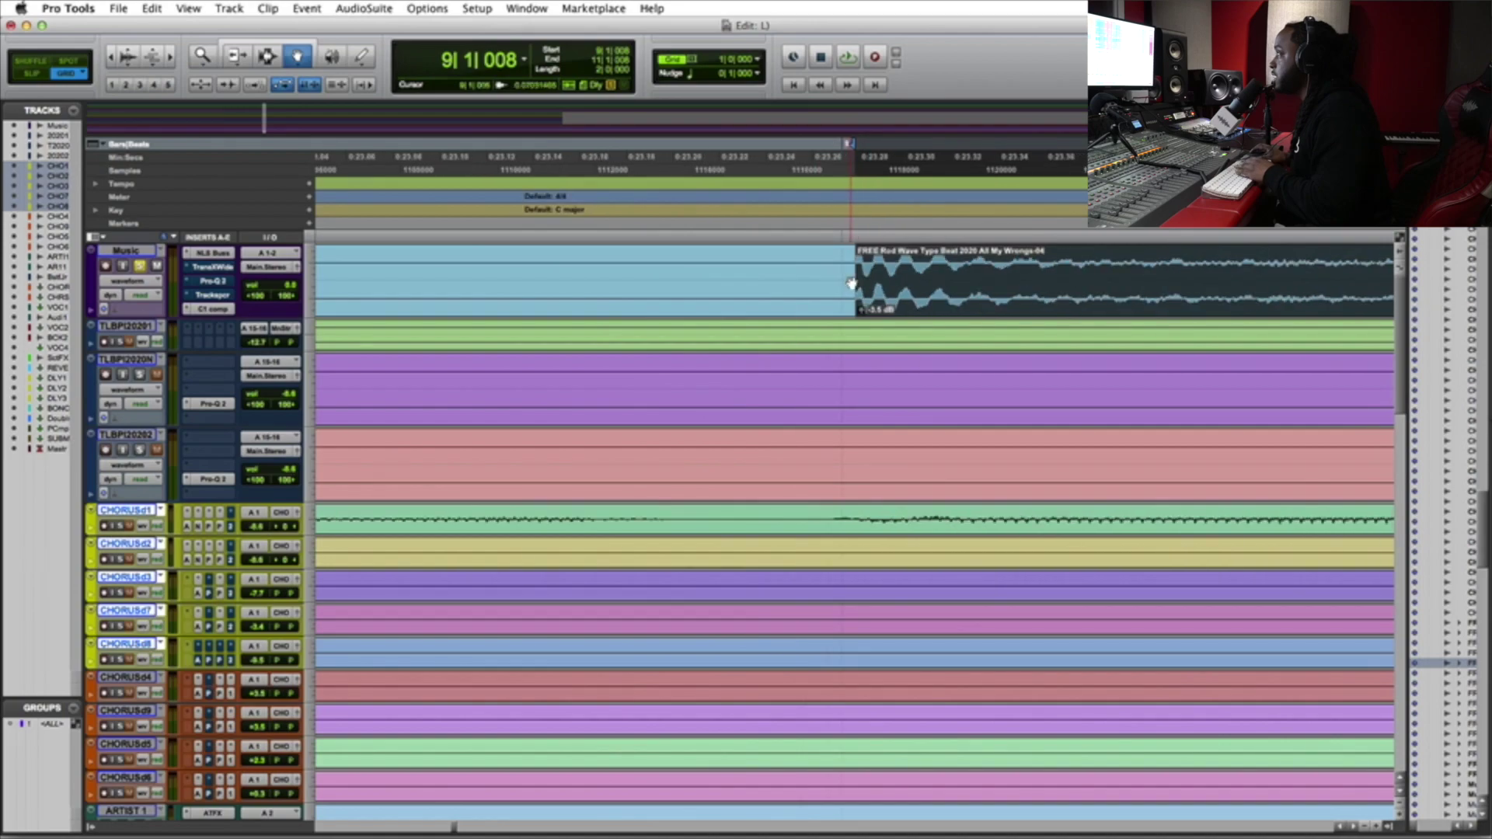
key(super+bracketleft)
key(super+bracketleft)
key(super+bracketleft)
key(super+bracketleft)
key(super+bracketleft)
key(super+bracketleft)
Confirm the beat clip ends at bar 11 before Music_02-02, then zoom out to the whole song.
click(1120, 299)
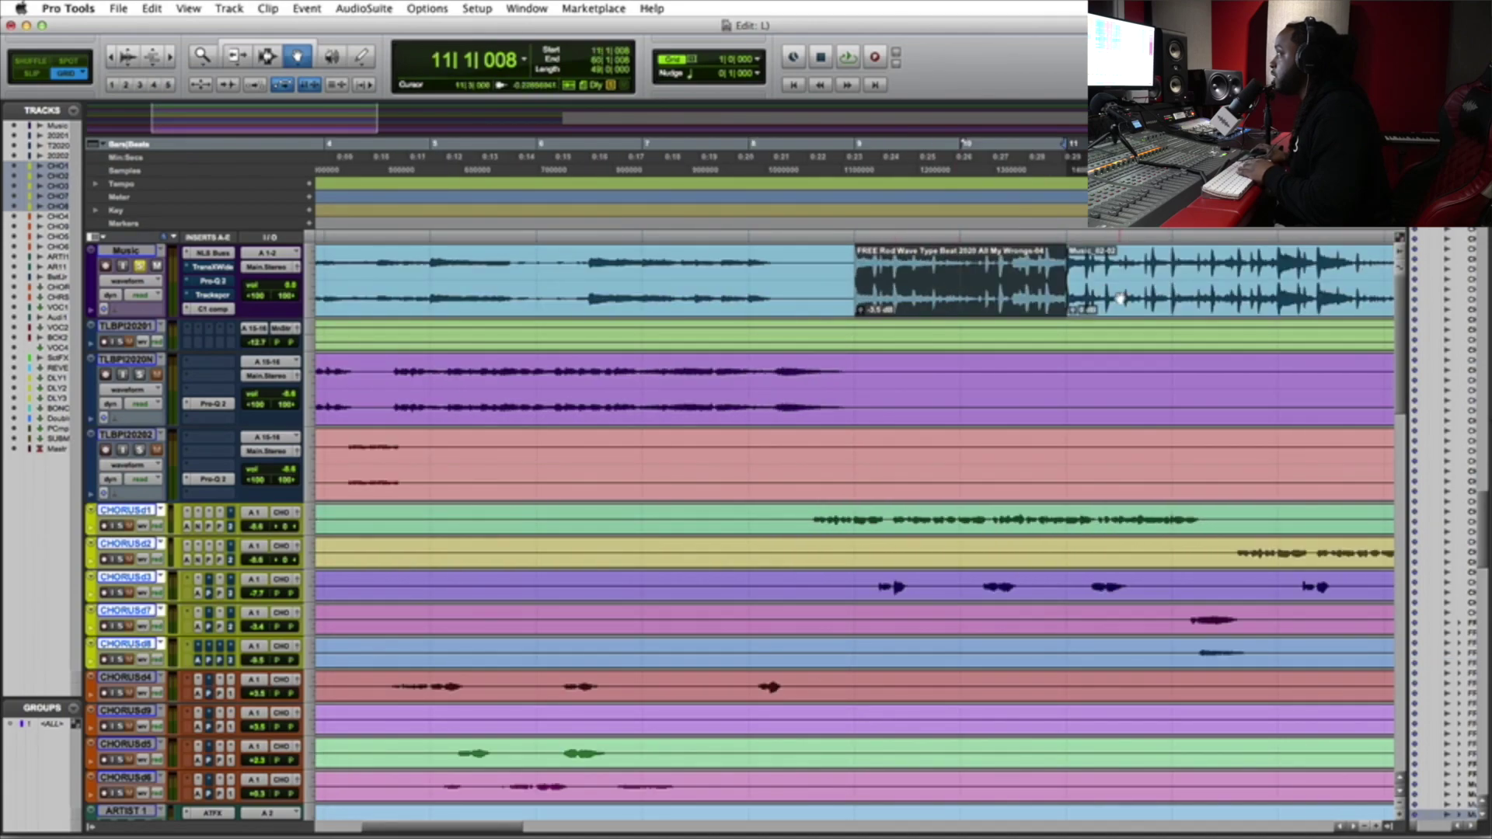
click(1018, 302)
key(super+bracketright)
key(super+bracketright)
key(super+bracketright)
key(super+bracketright)
key(super+bracketright)
key(super+bracketright)
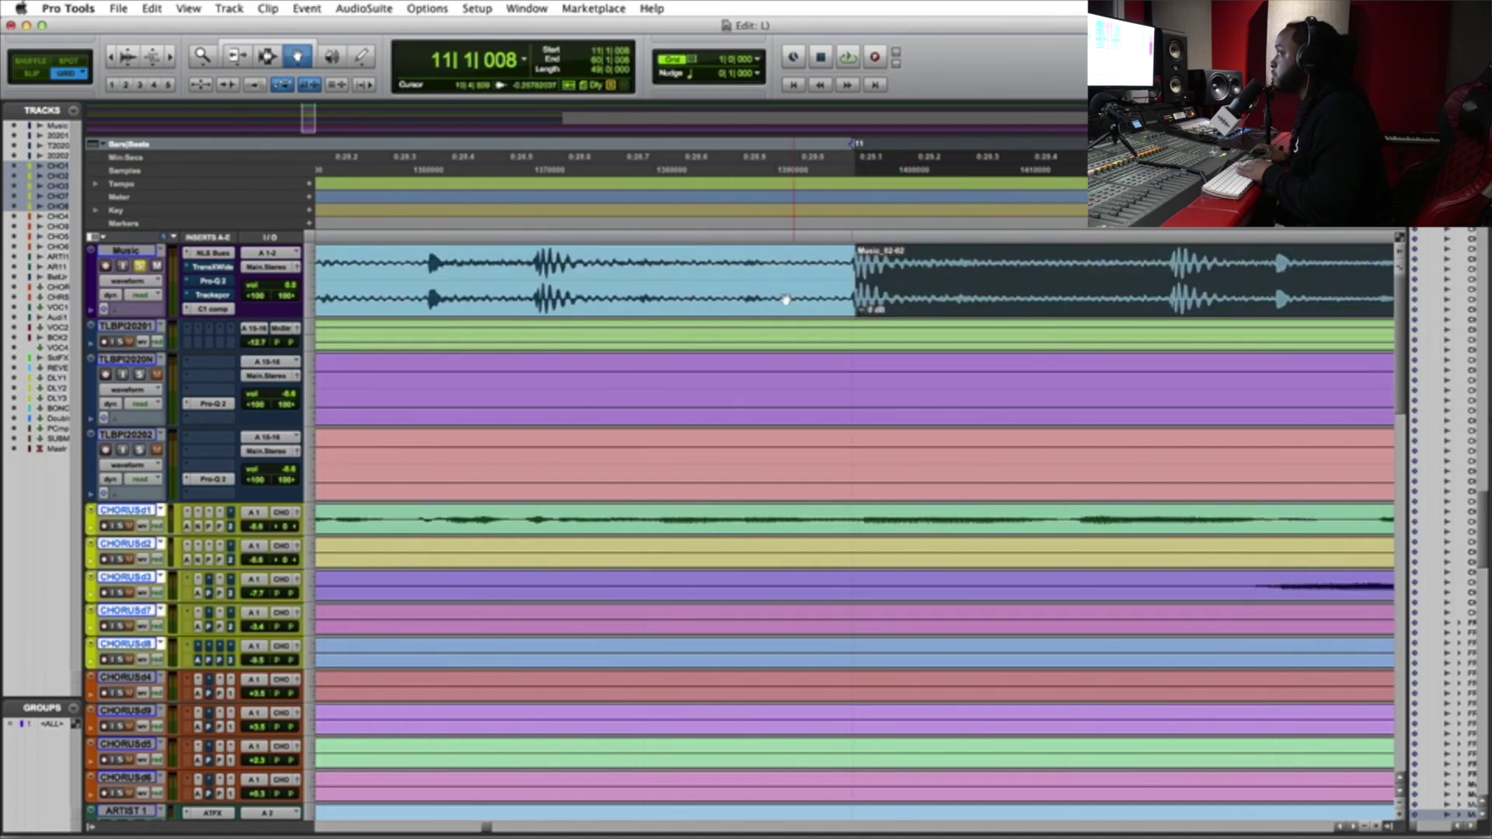
key(super+bracketleft)
key(super+bracketleft)
key(super+bracketleft)
key(super+bracketleft)
key(super+bracketleft)
key(super+bracketleft)
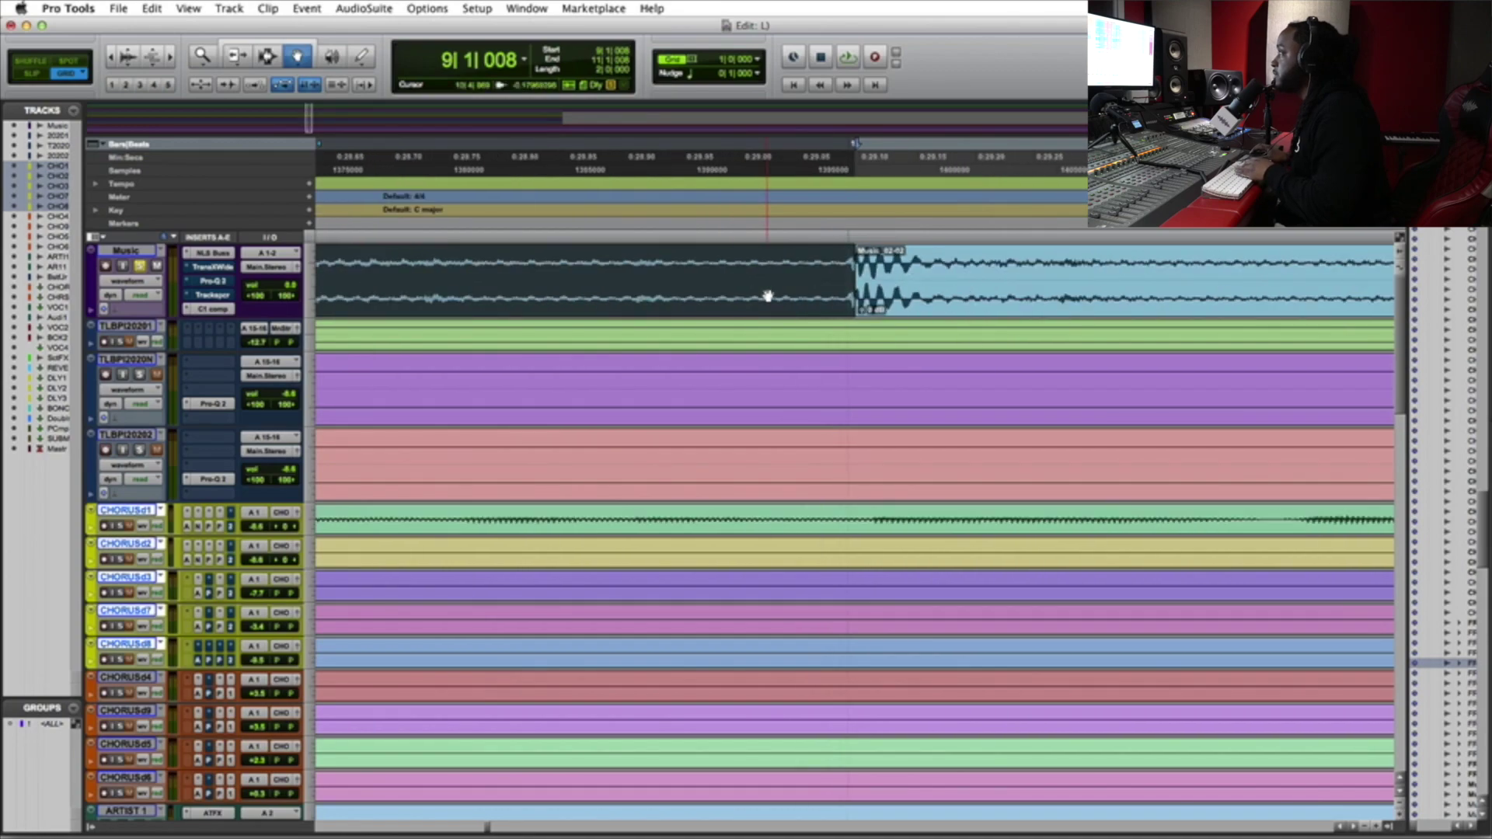
key(super+bracketleft)
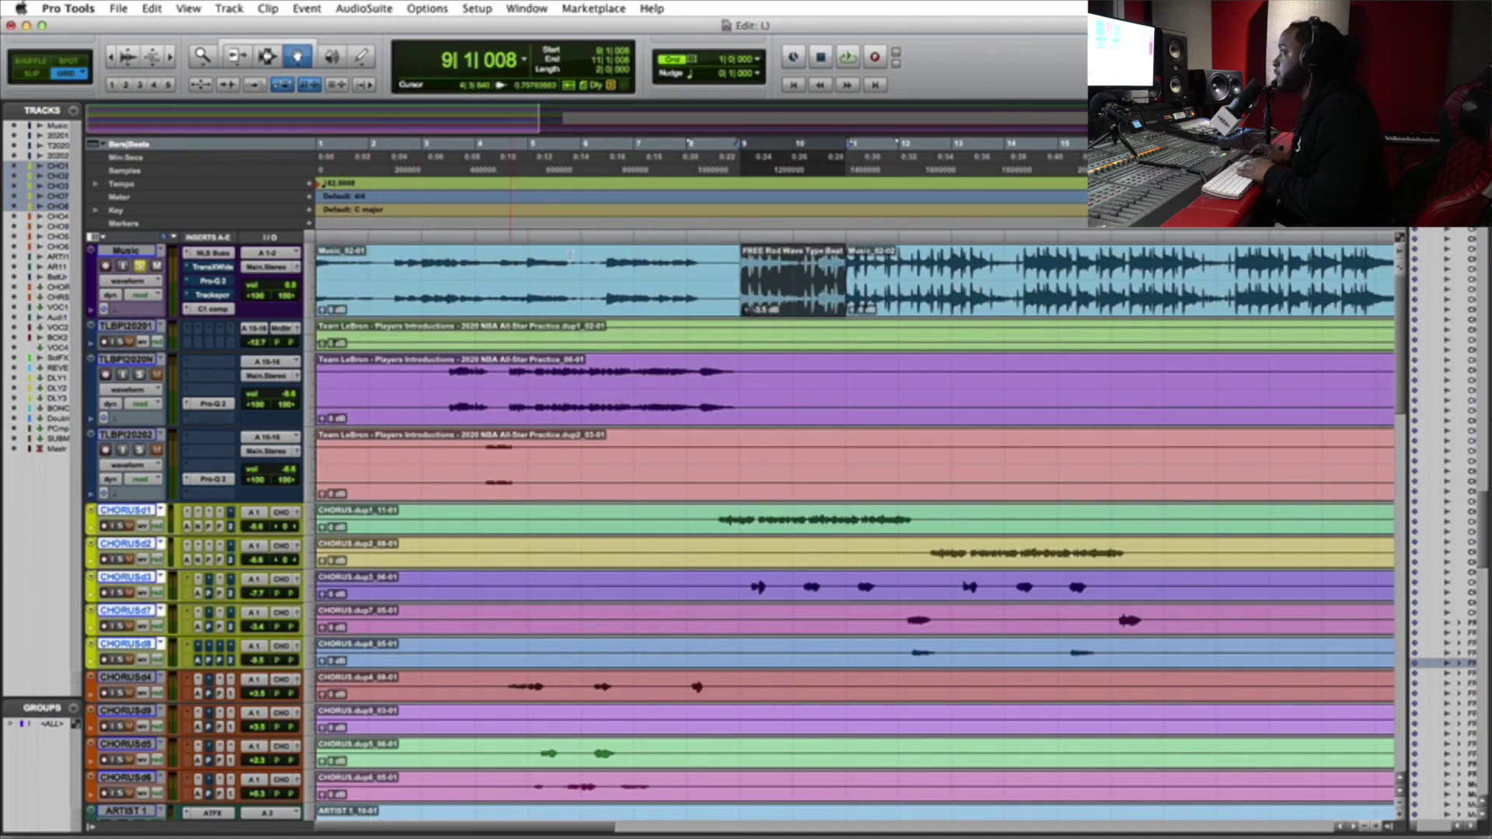
click(990, 301)
key(super+bracketleft)
key(super+bracketleft)
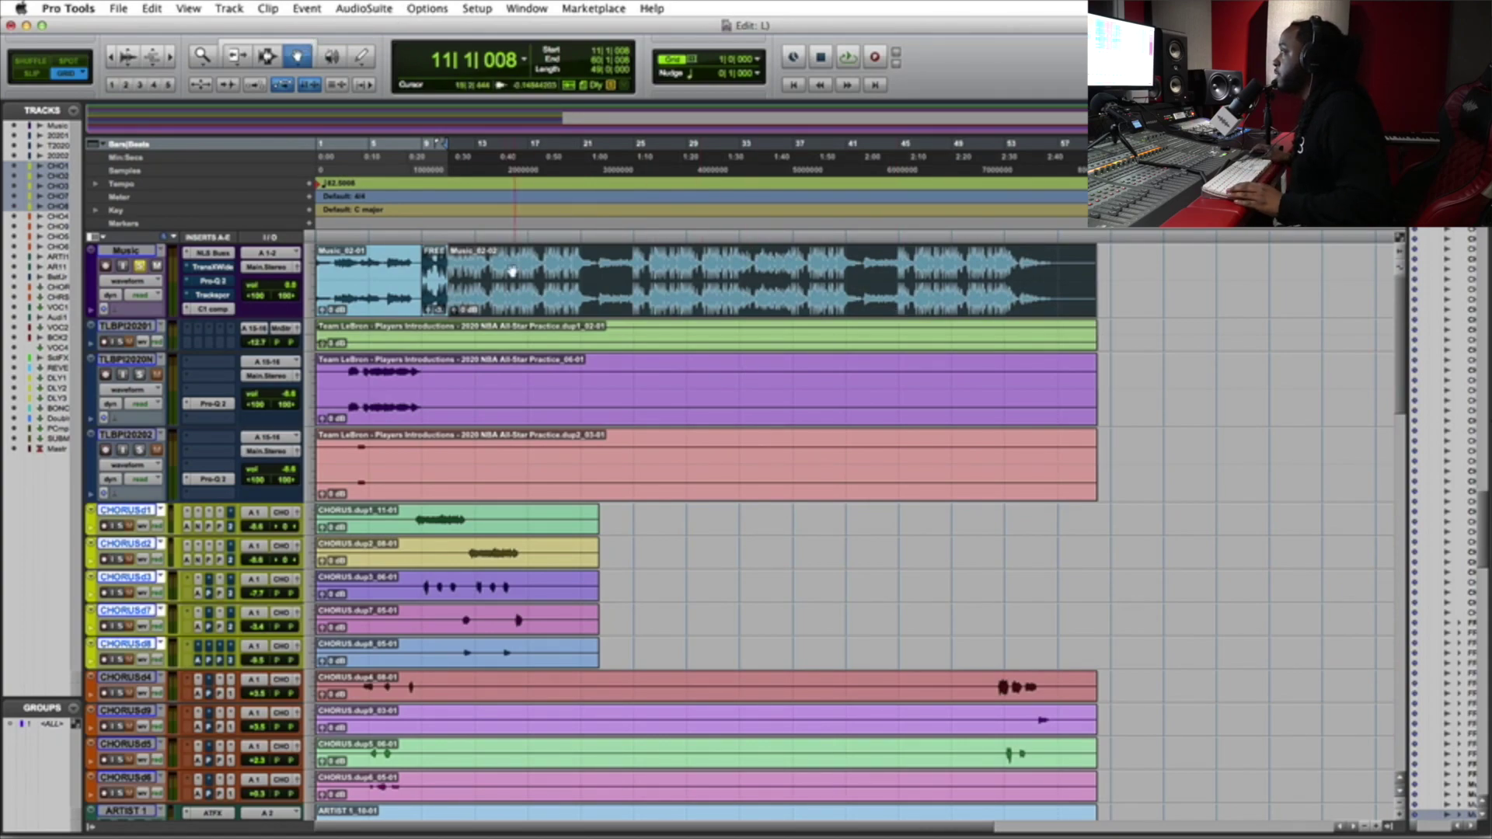
click(308, 43)
Select from bar 11 onward across every track, from TLBPI and CHORUS to ARTIST 1 and BestofJerm.
click(752, 341)
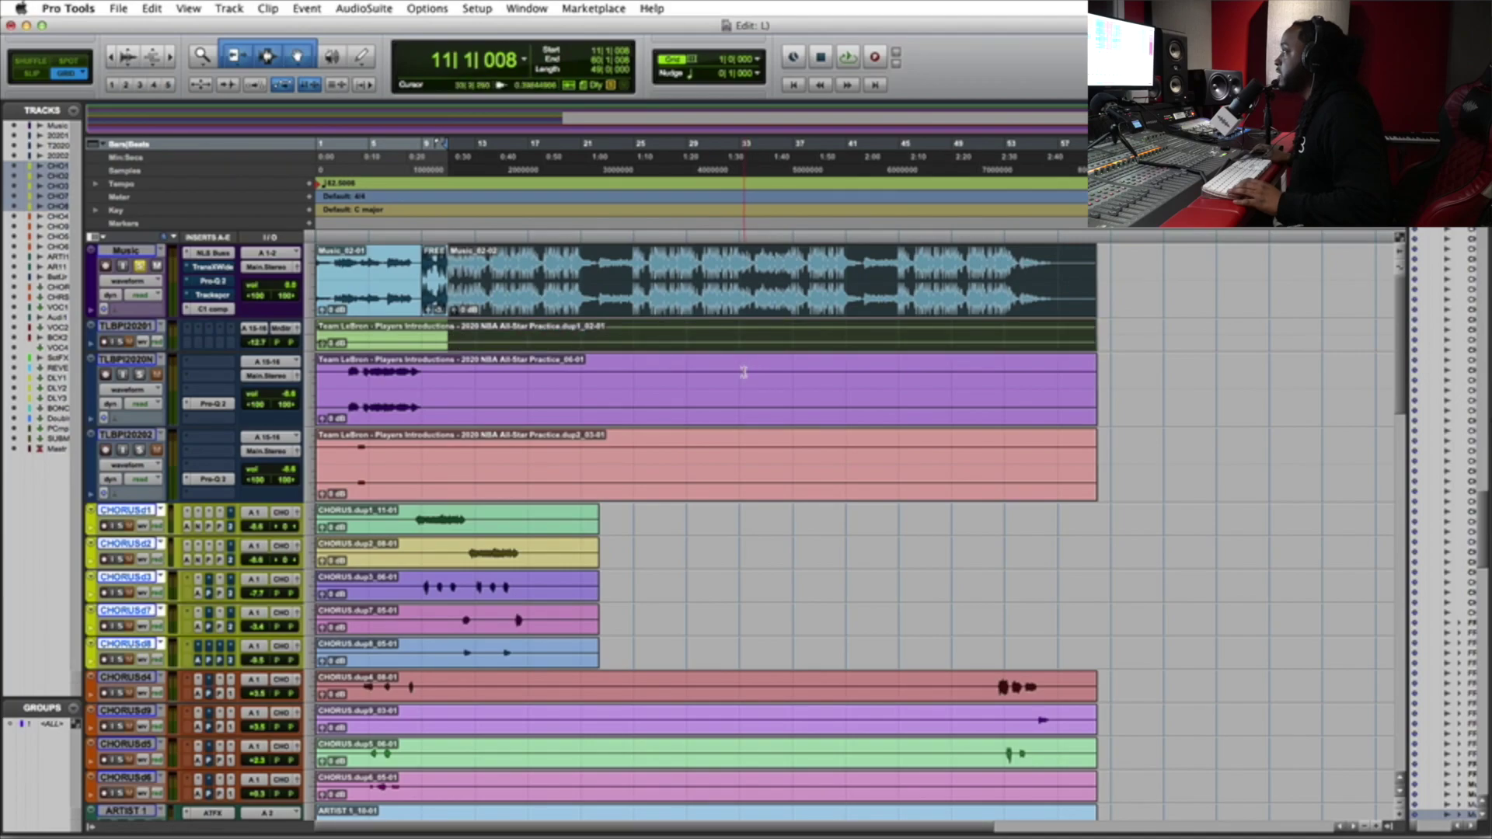
shift+click(744, 372)
shift+click(738, 462)
scroll(736, 480, down, 2)
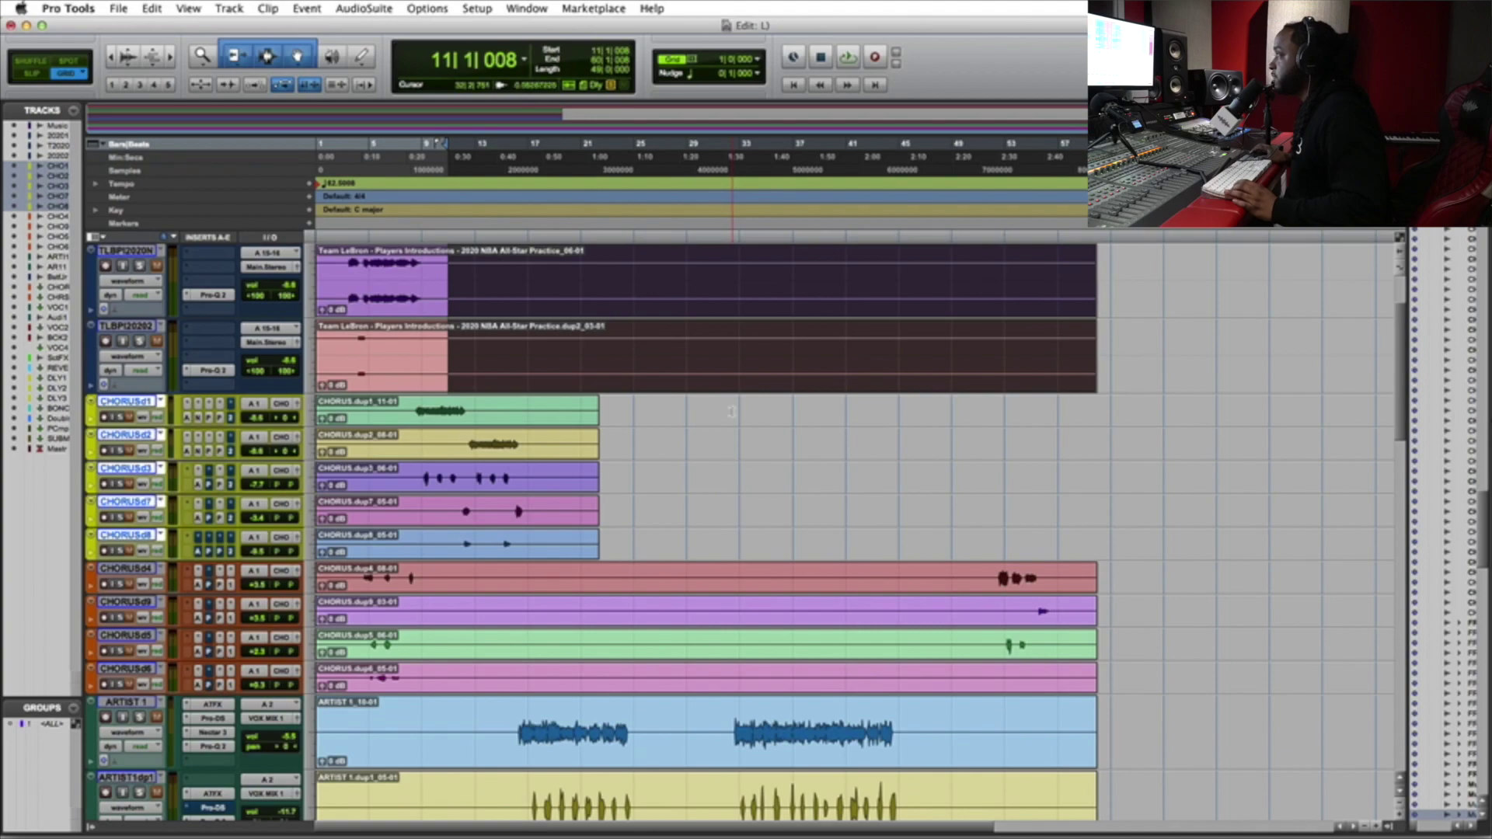
shift+click(734, 411)
shift+click(721, 443)
shift+click(721, 485)
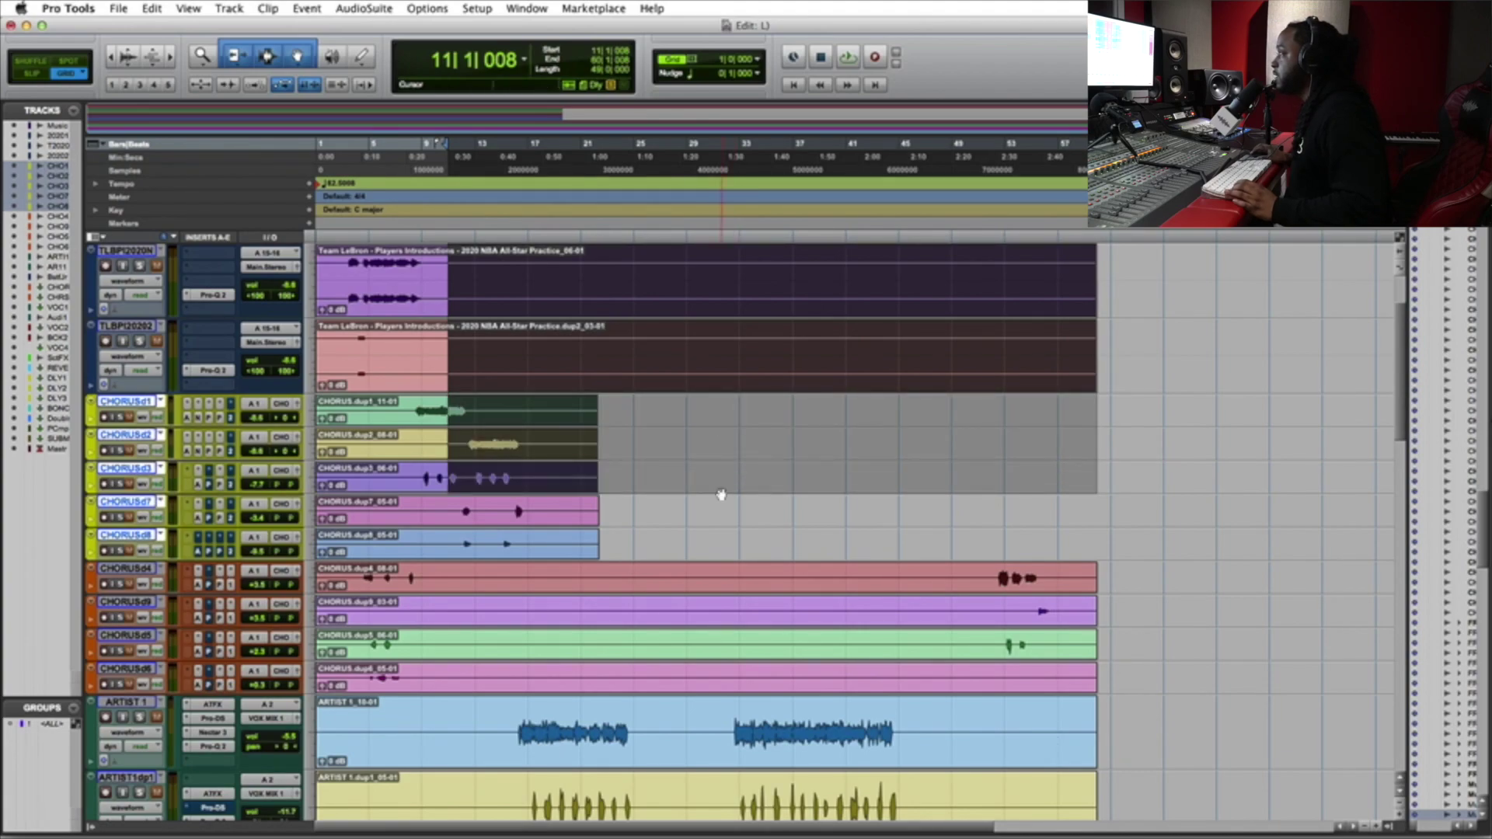
shift+click(720, 508)
shift+click(720, 543)
scroll(720, 540, down, 3)
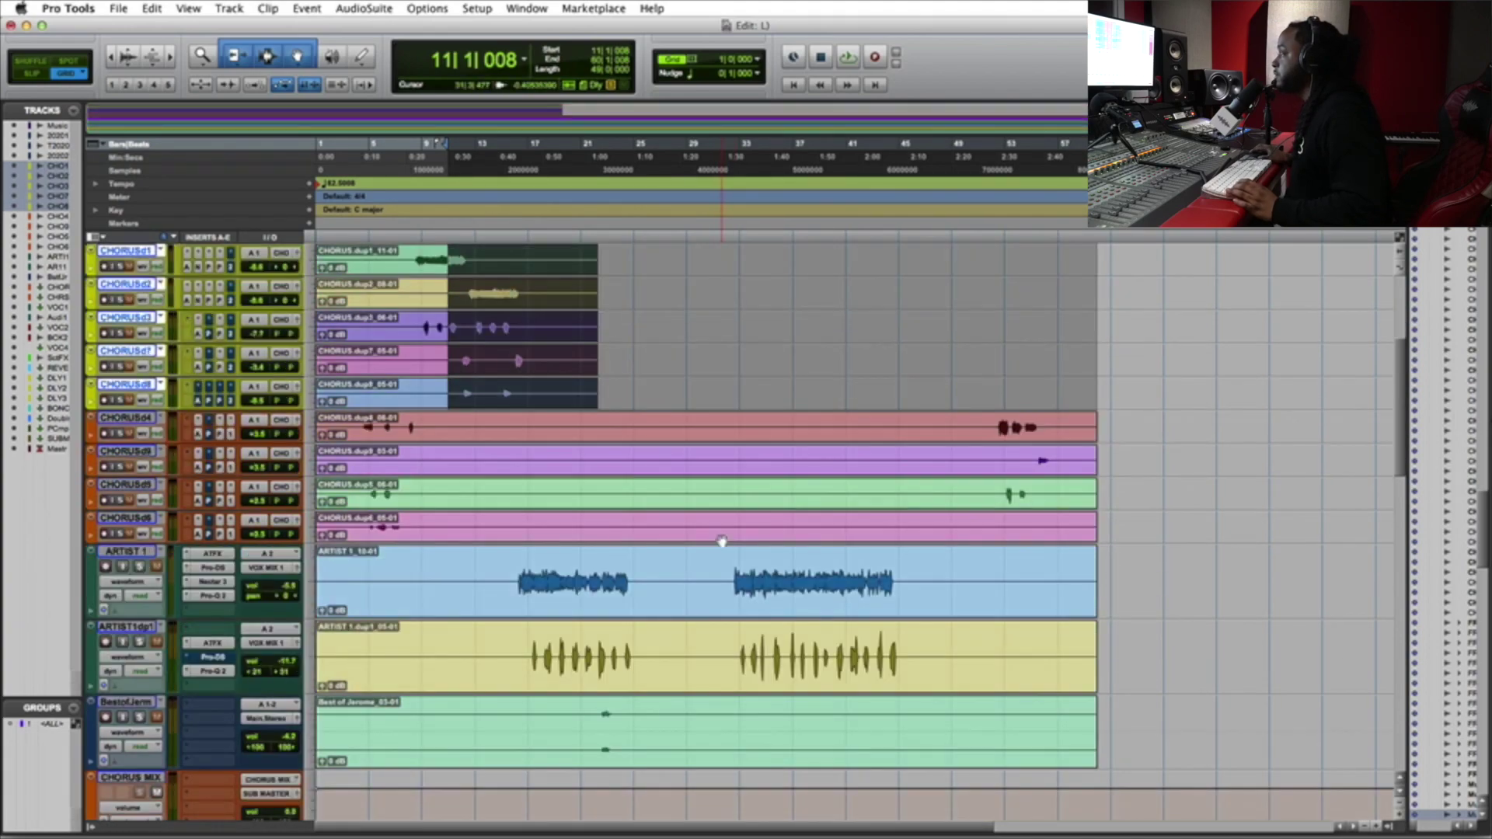
shift+click(715, 421)
shift+click(714, 453)
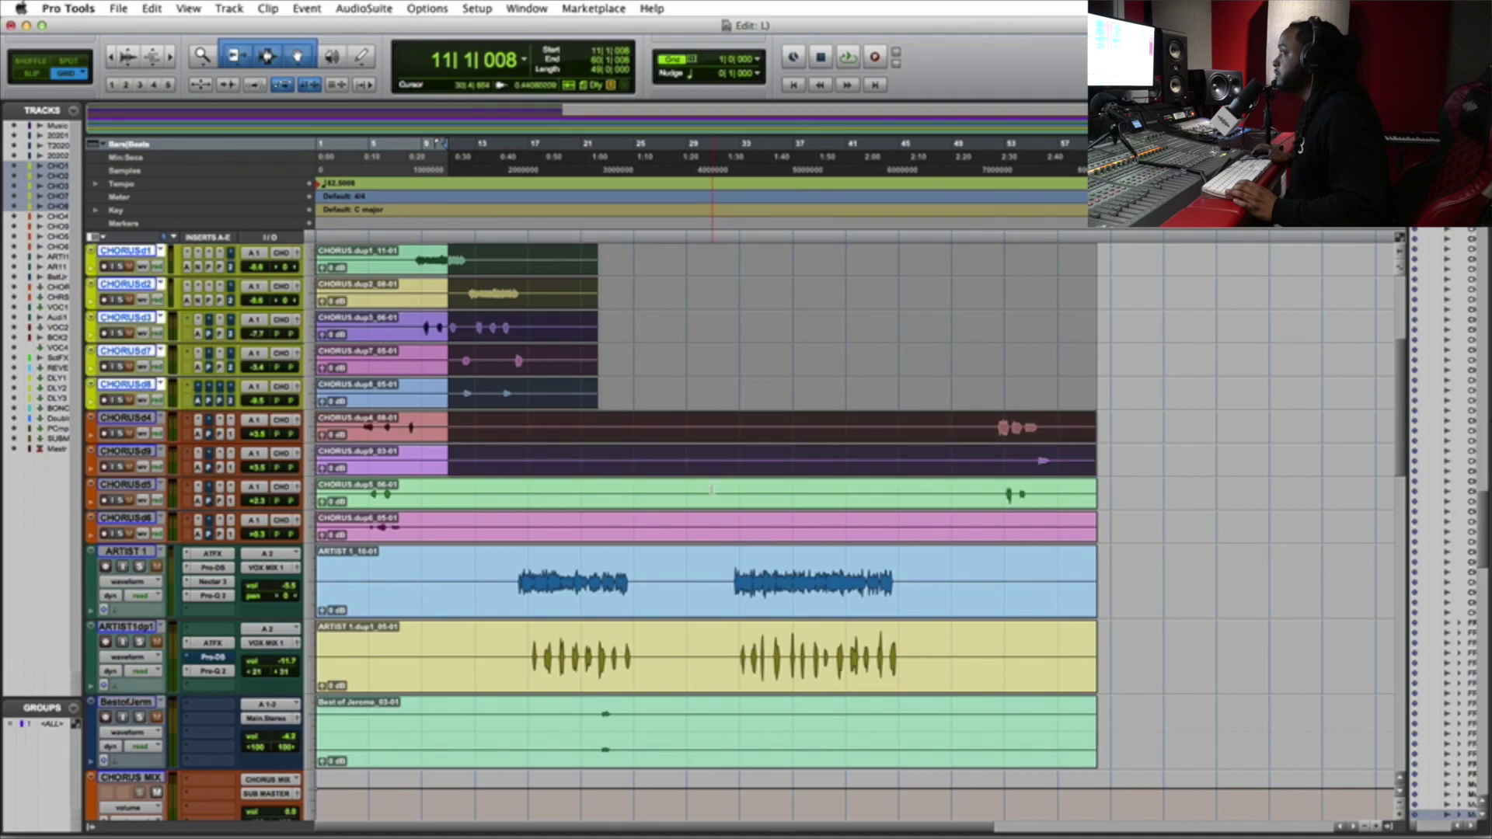
shift+click(711, 494)
shift+click(711, 521)
shift+click(702, 563)
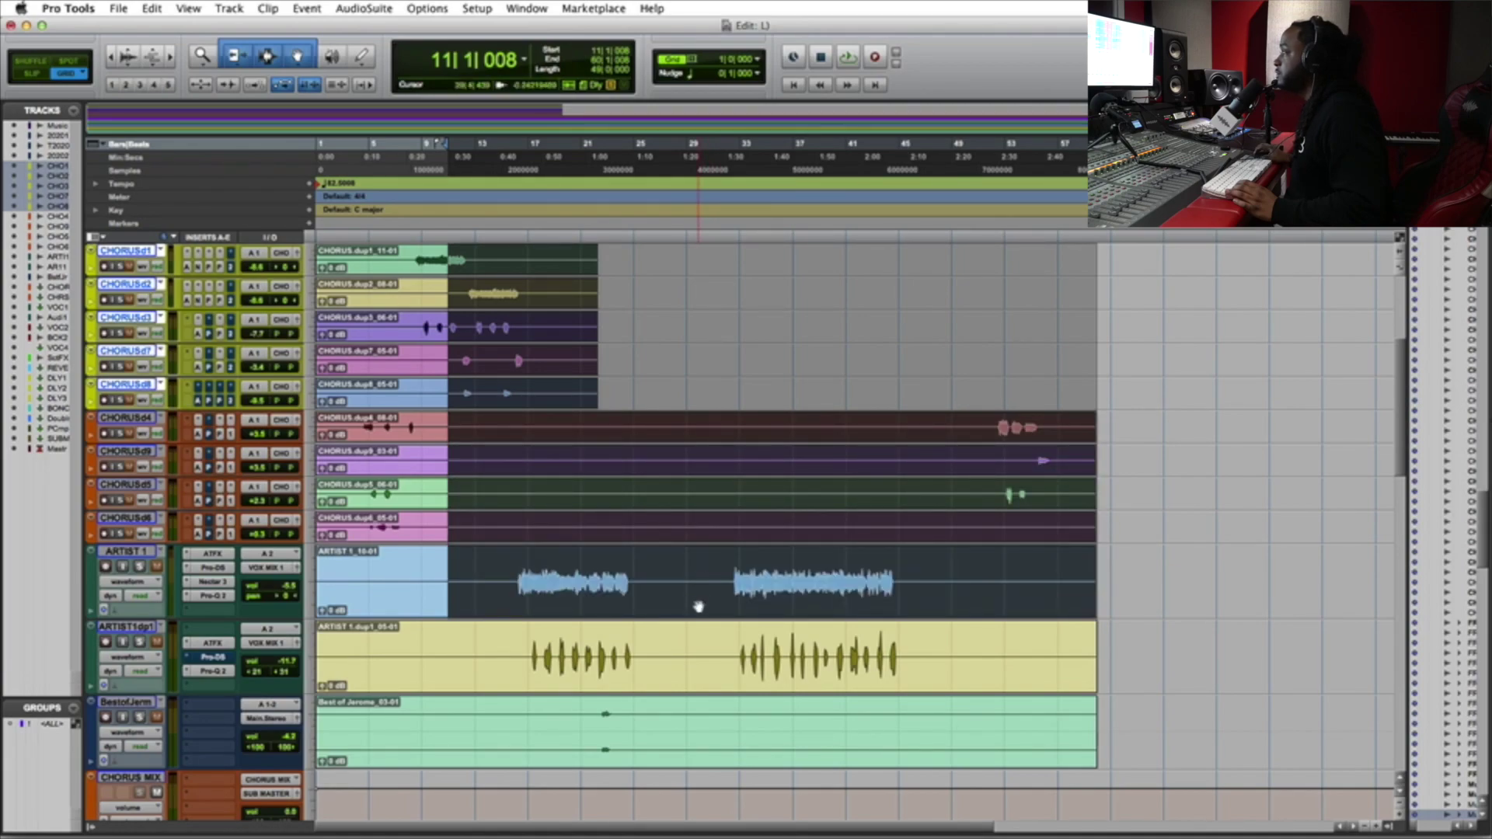
shift+click(694, 636)
shift+click(691, 706)
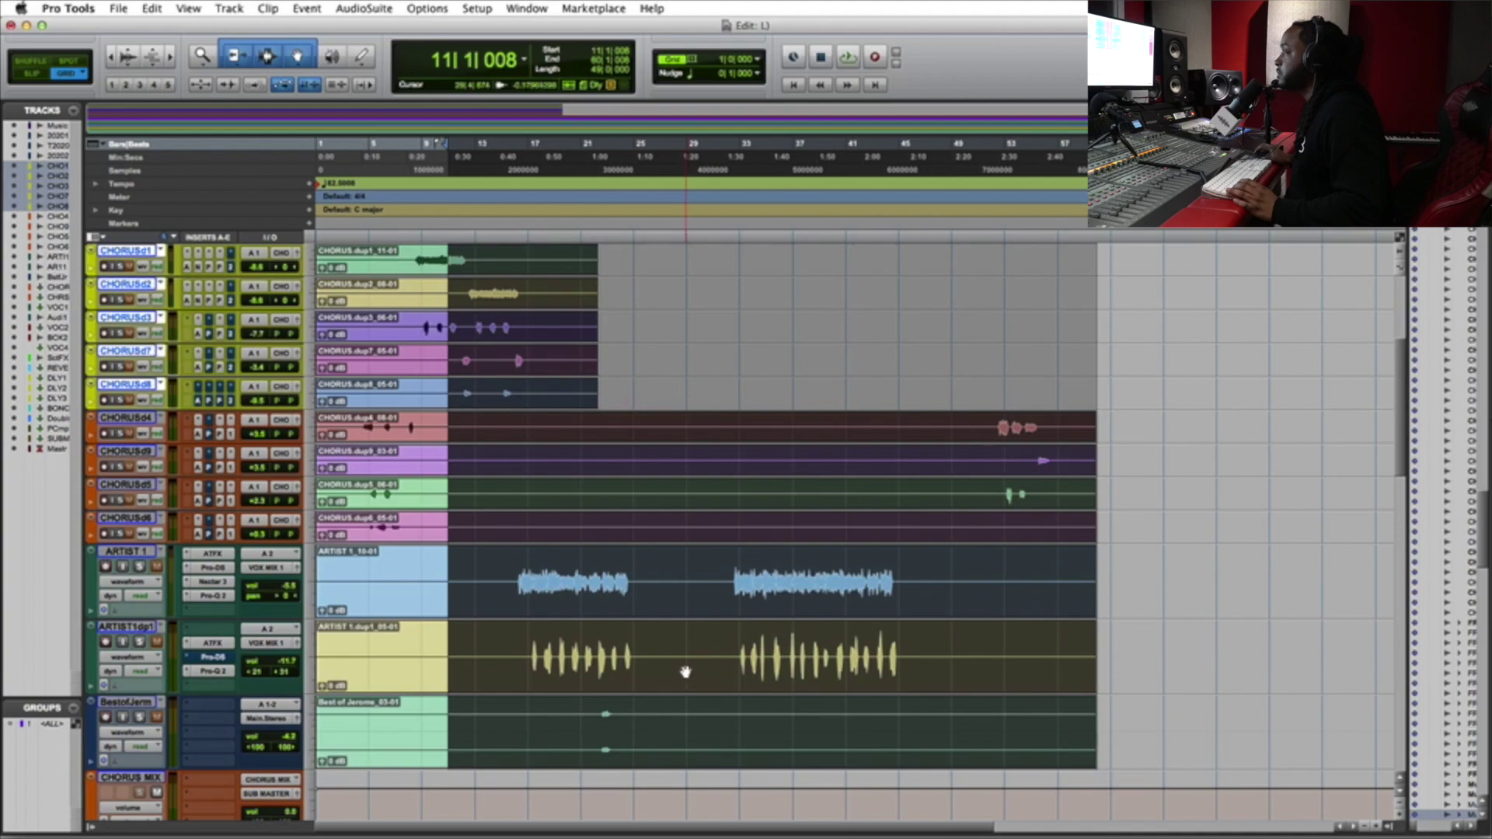
scroll(499, 506, up, 5)
Separate all selected tracks at bar 11 in Slip mode, then drag the later material to bar 13 in Grid.
click(34, 73)
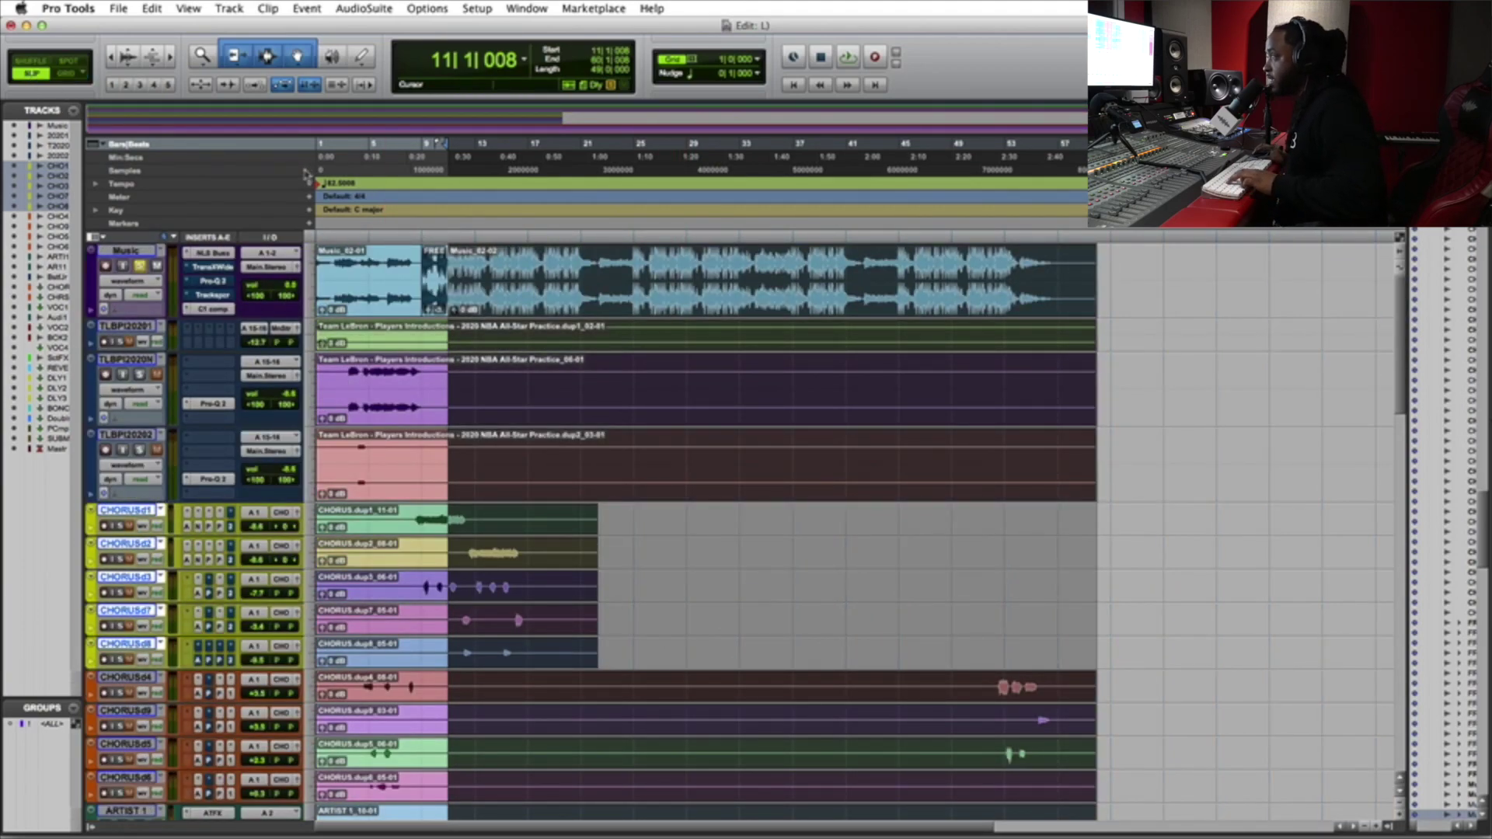
key(super+e)
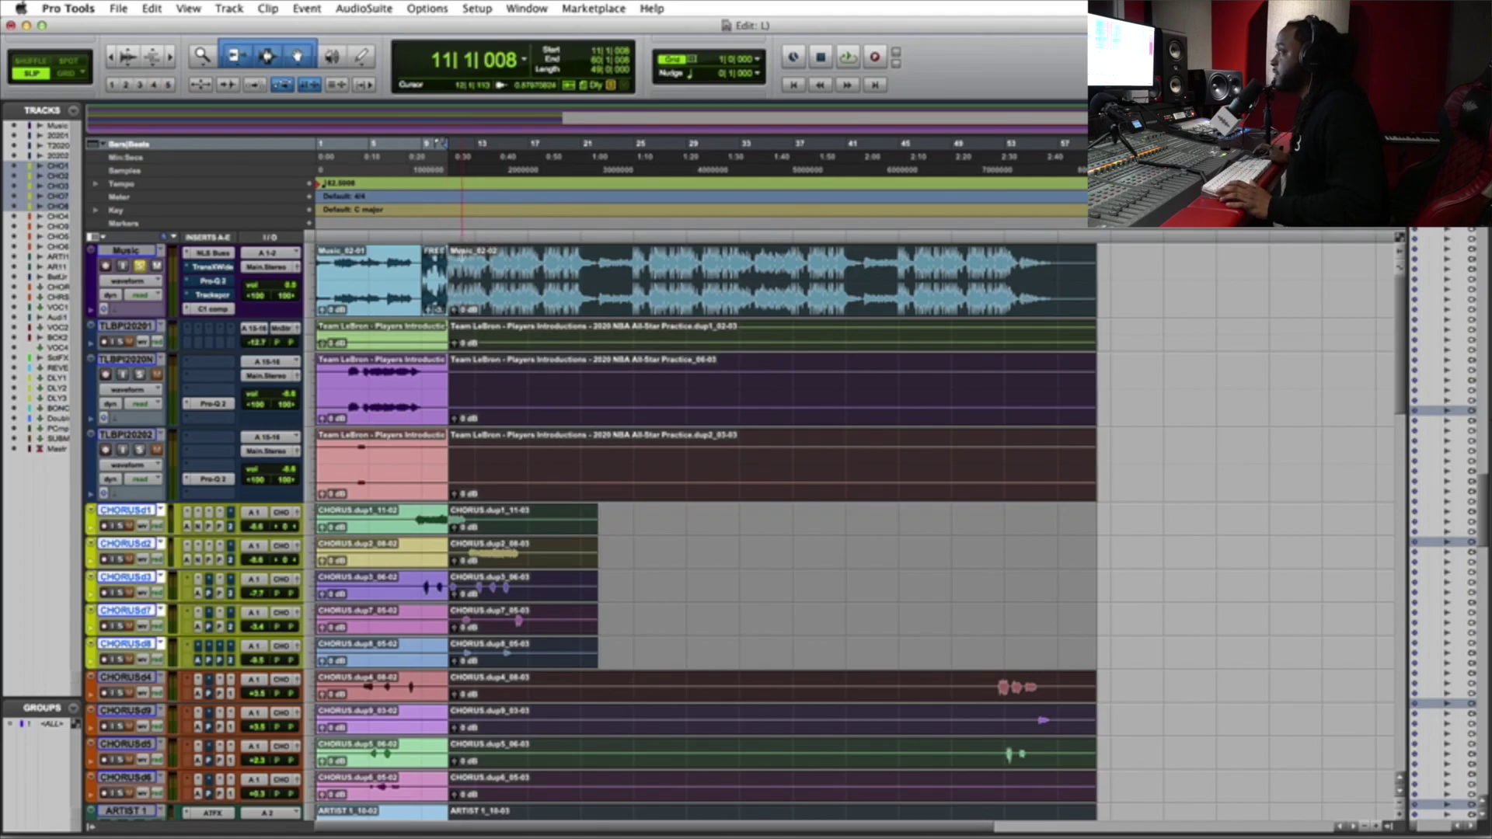
scroll(469, 278, down, 5)
scroll(475, 296, up, 5)
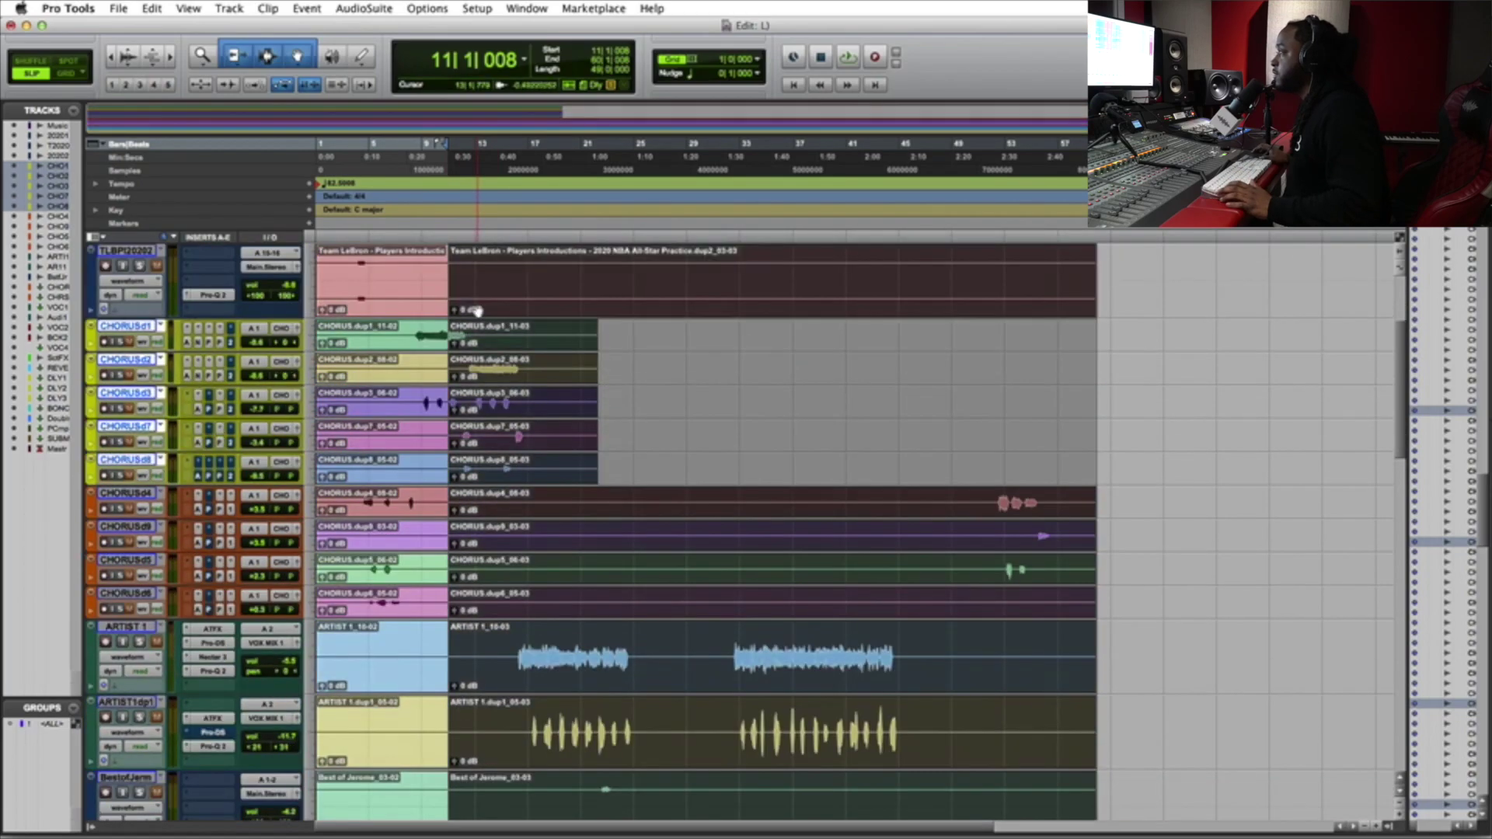
click(68, 75)
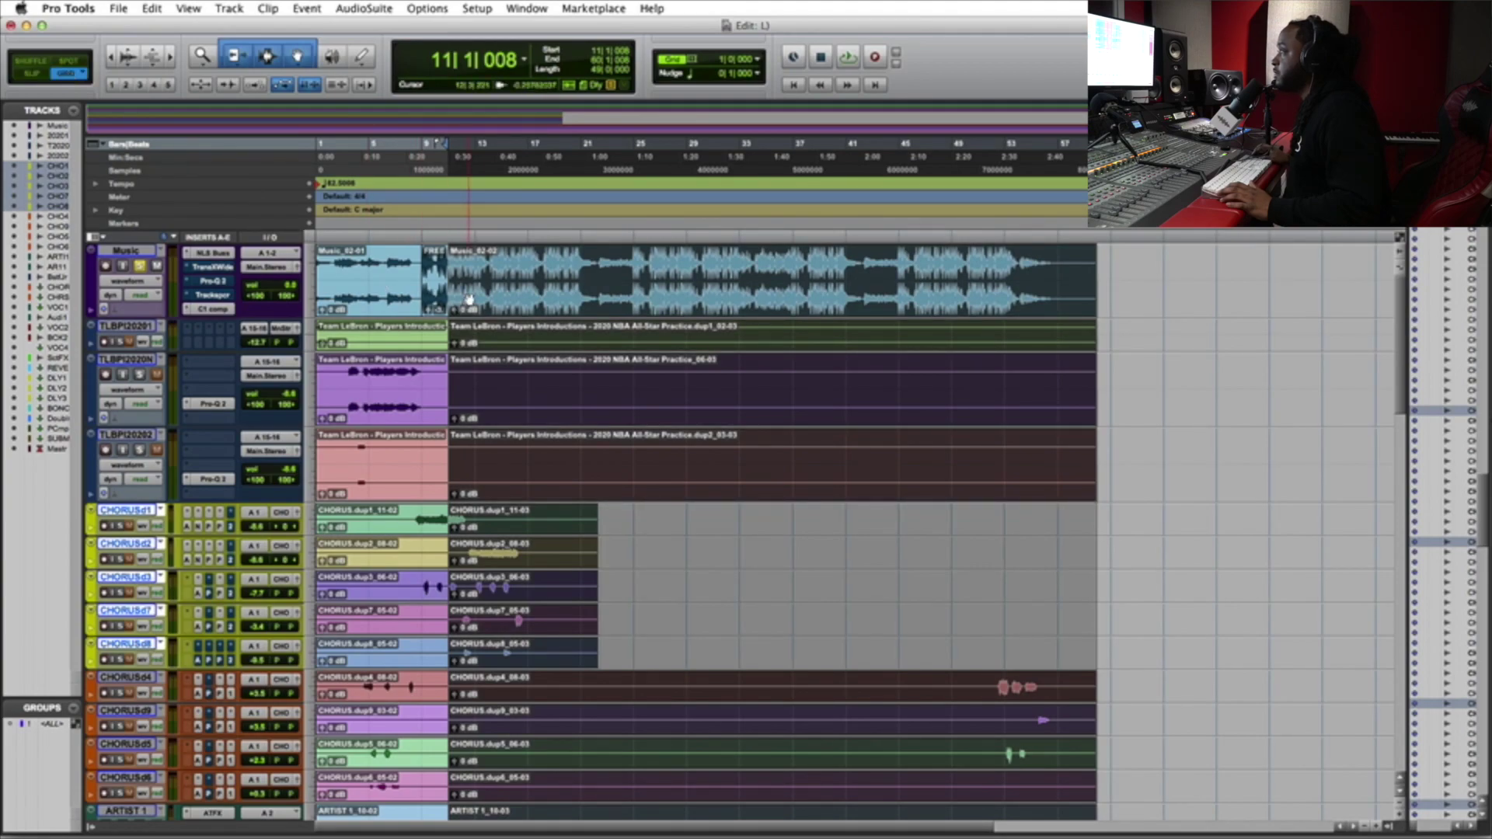
drag(469, 300, 492, 299)
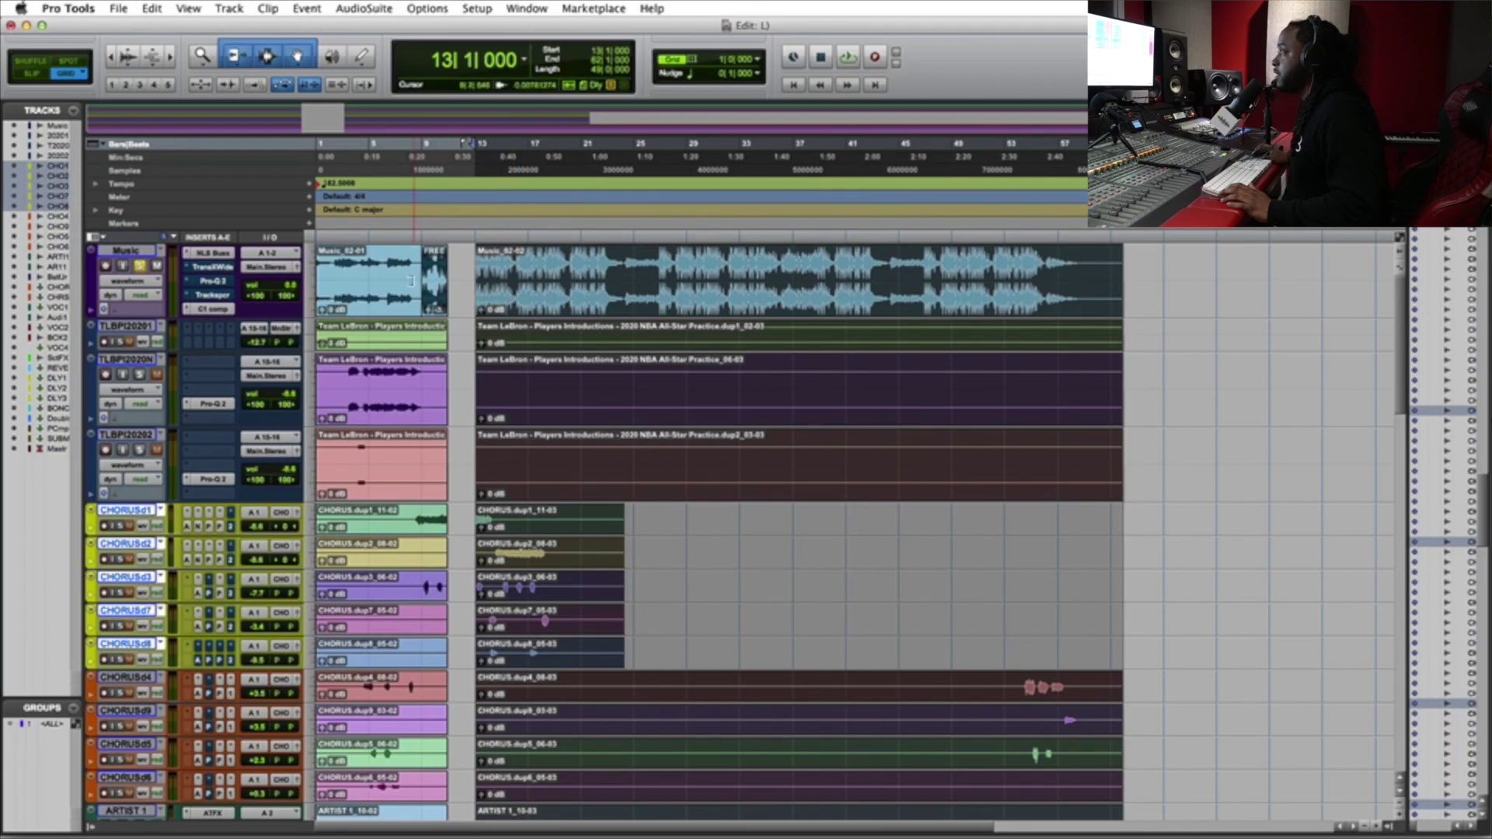
Select the opening clips on every track, from Music_02-01 through the Best of Jerome clip.
click(33, 75)
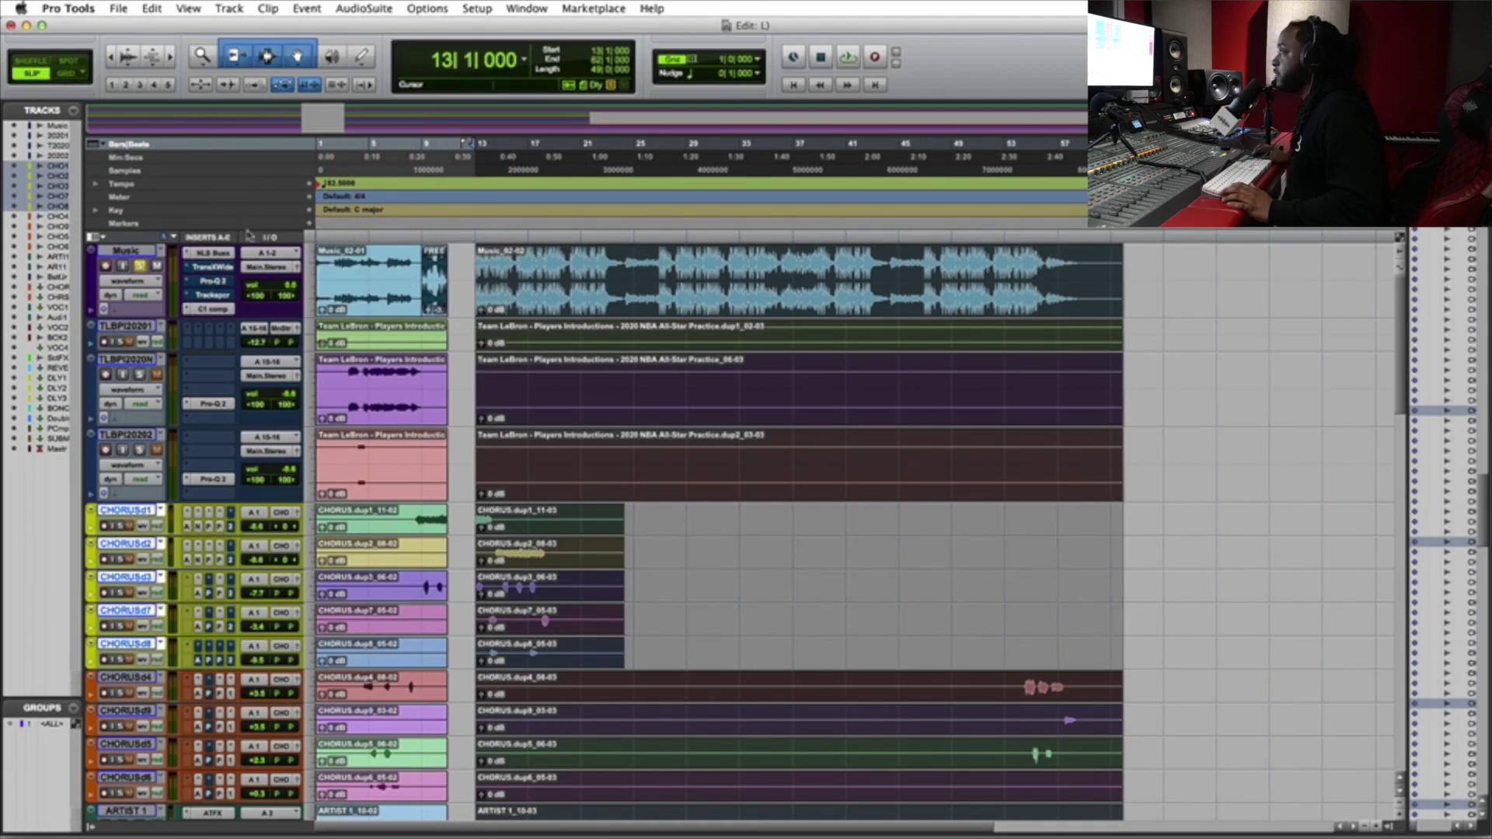
click(354, 298)
shift+click(436, 298)
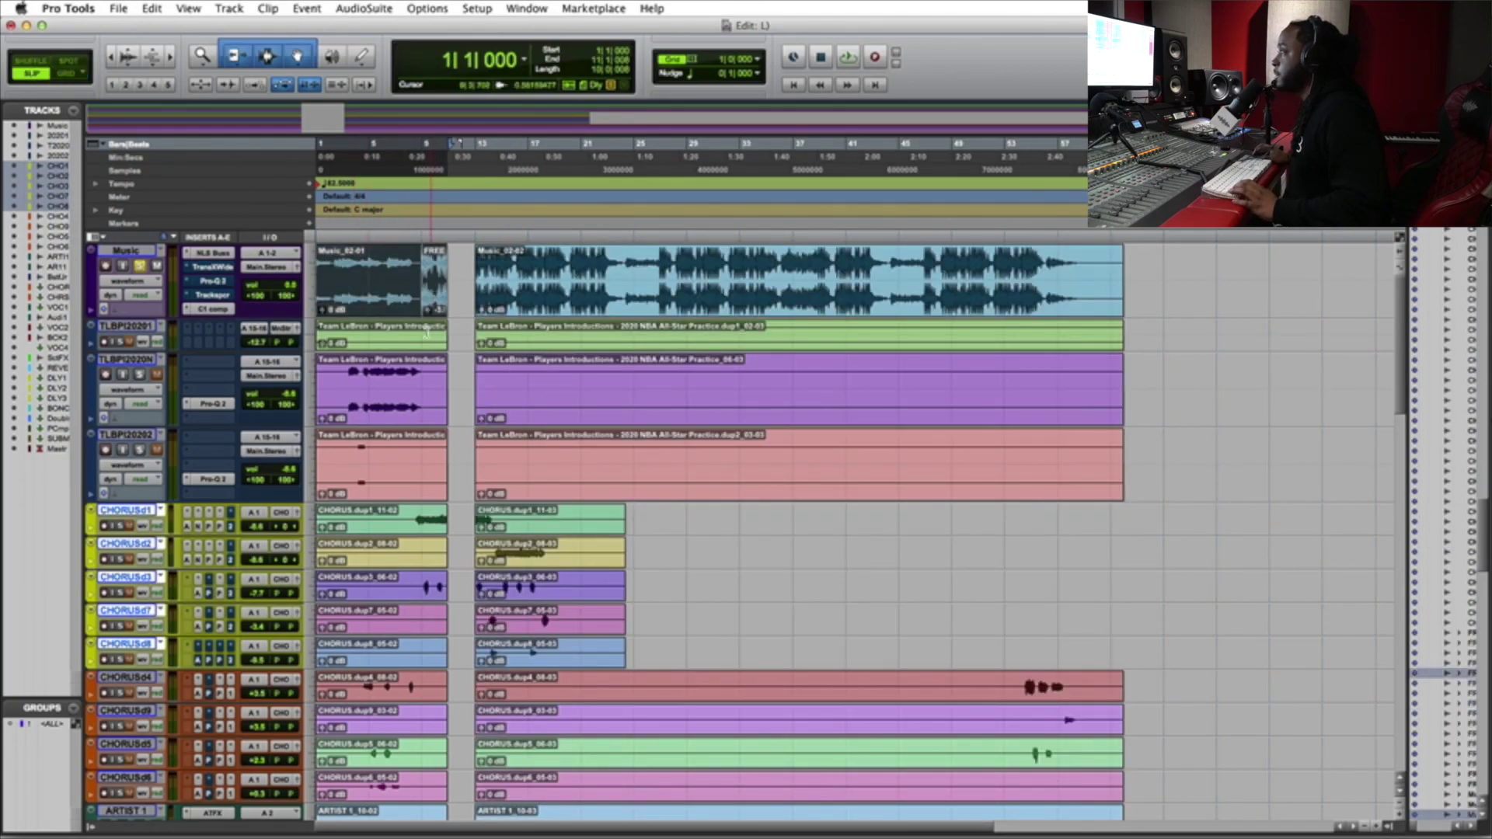
shift+click(419, 348)
shift+click(403, 414)
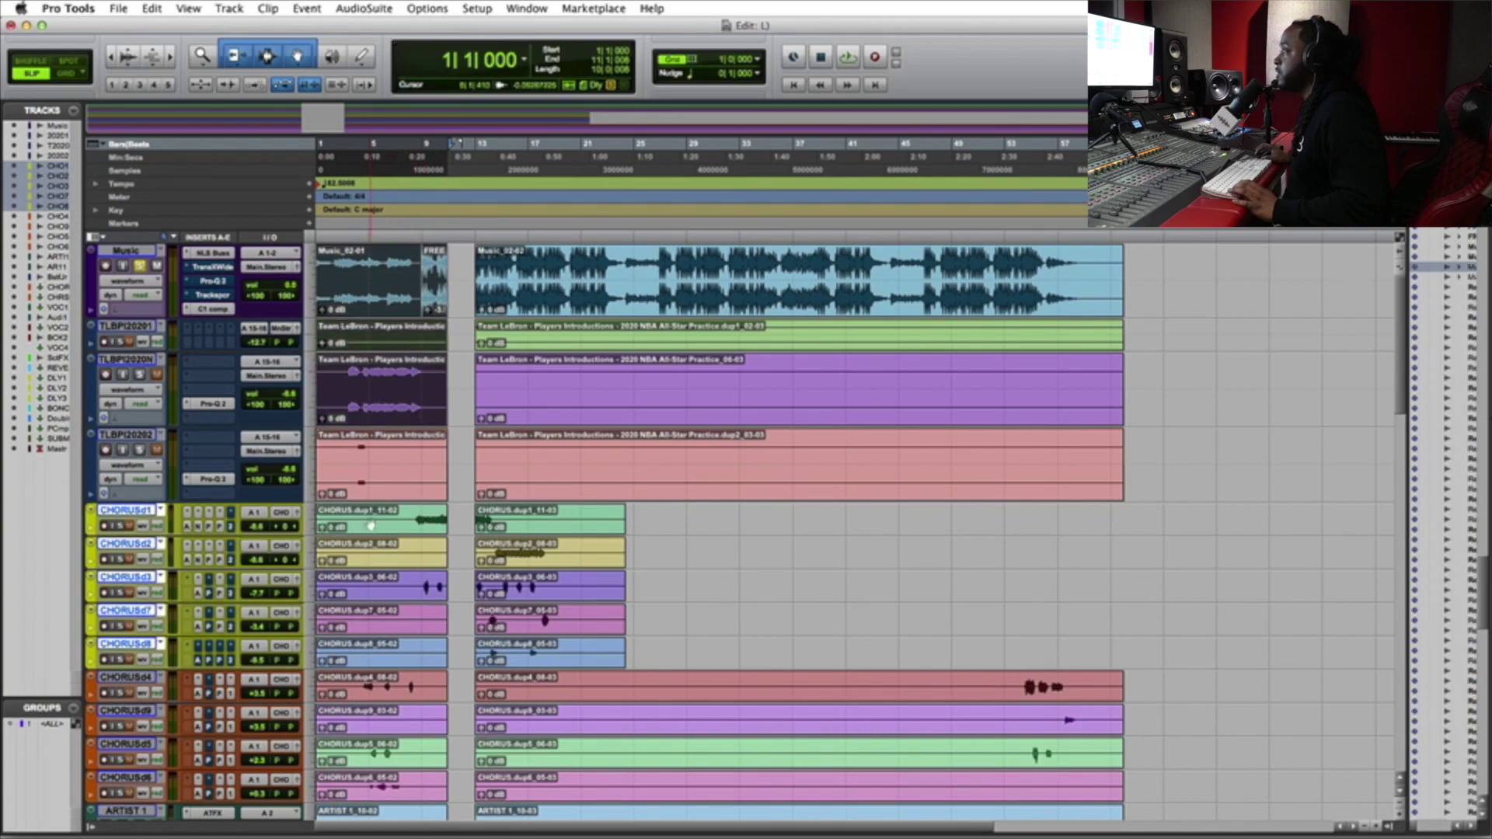
shift+click(376, 492)
shift+click(387, 522)
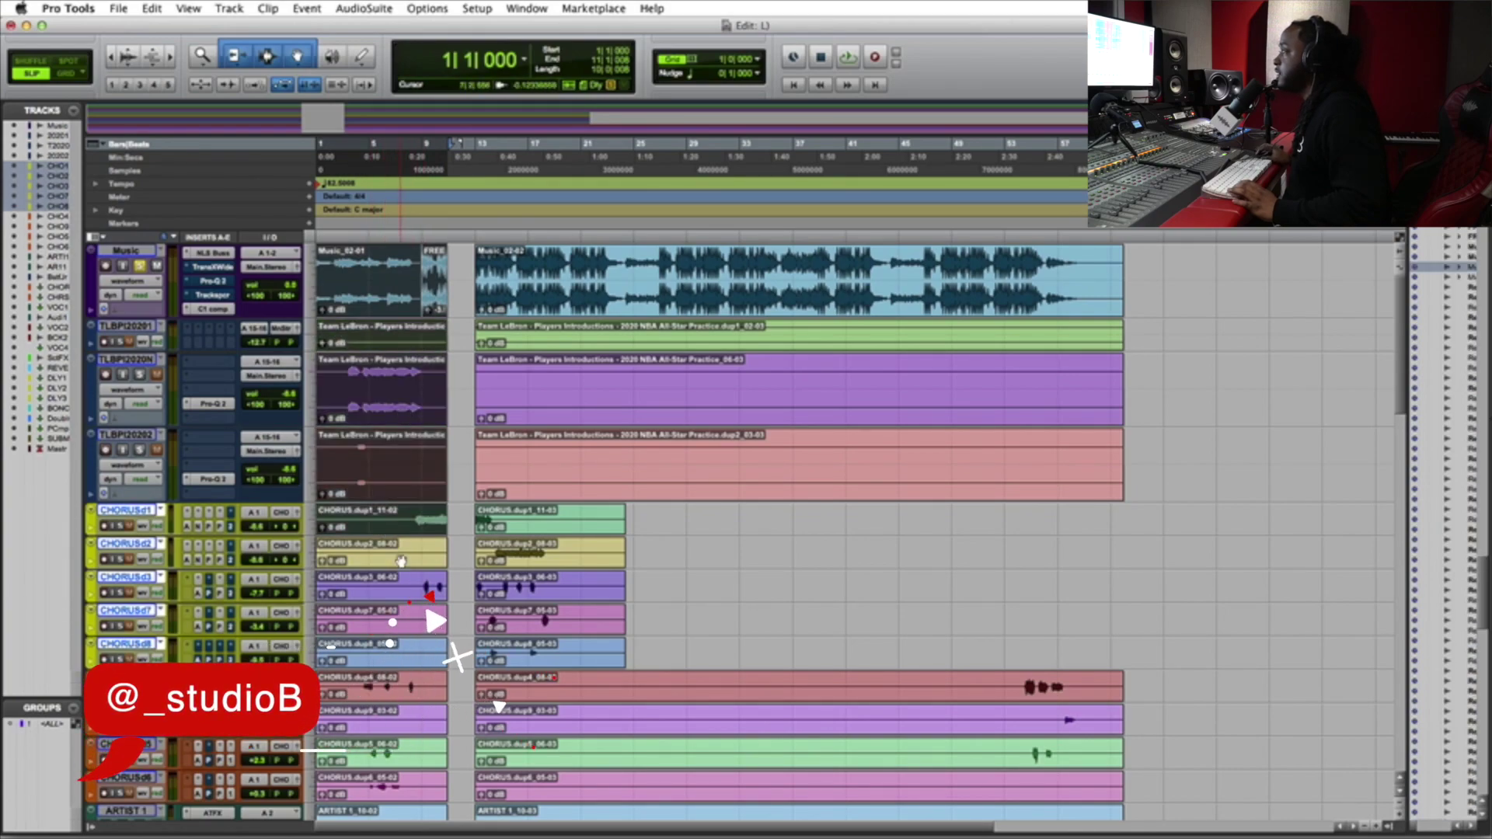
shift+click(389, 553)
shift+click(396, 588)
shift+click(395, 626)
shift+click(394, 651)
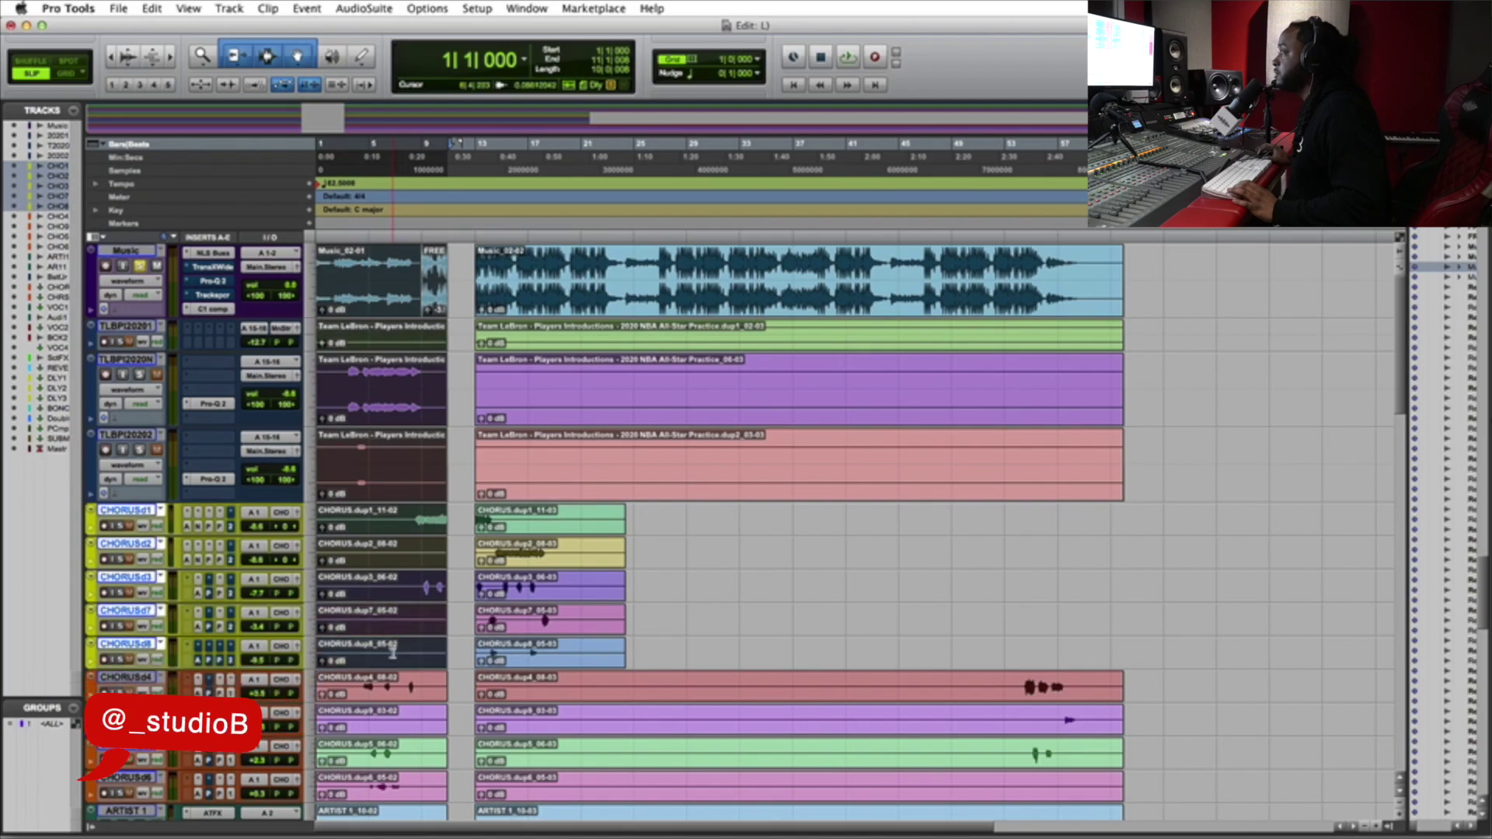
scroll(401, 638, down, 3)
shift+click(404, 587)
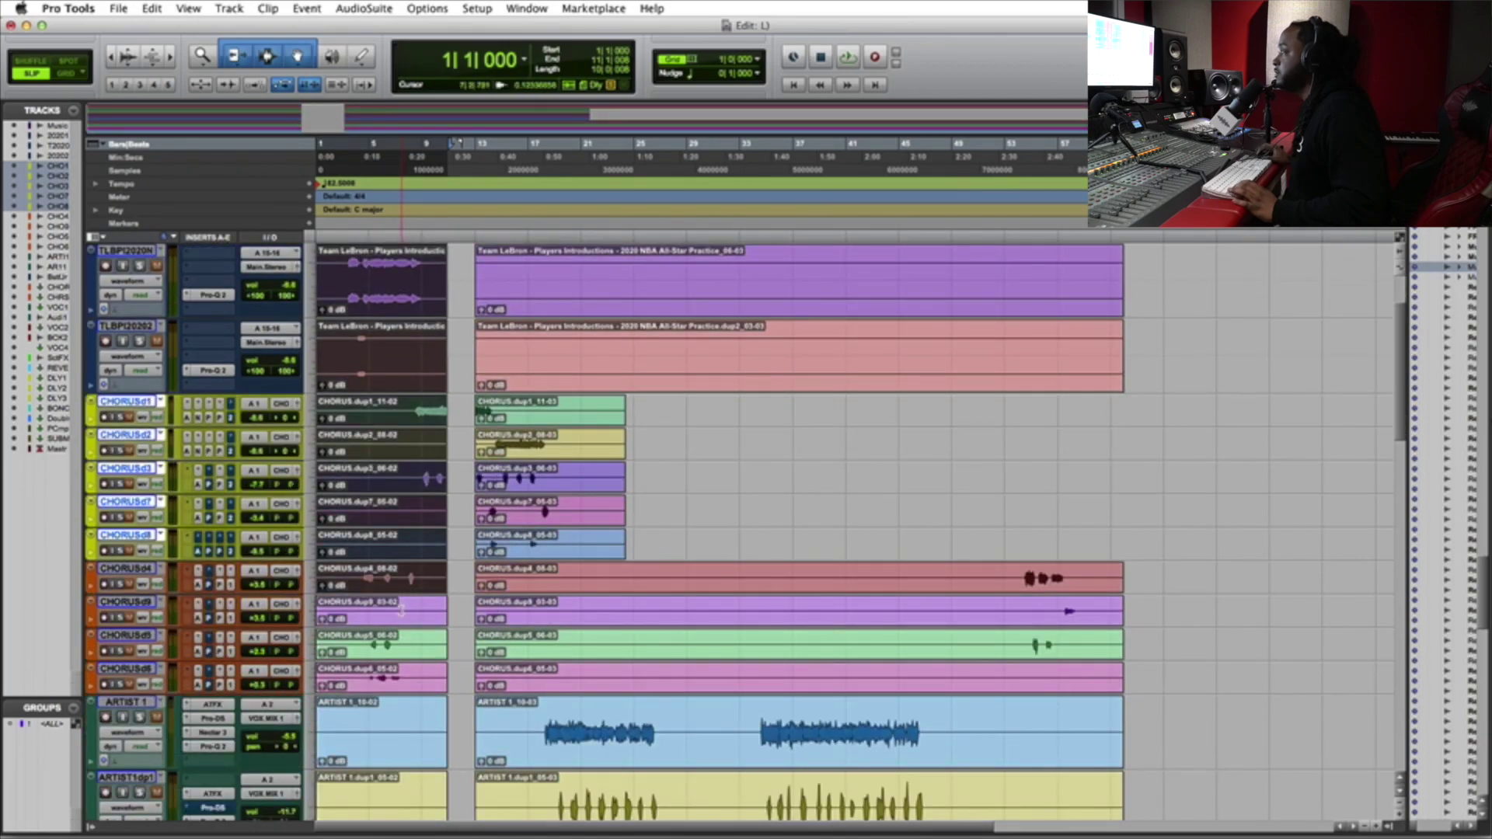
shift+click(401, 614)
shift+click(394, 647)
shift+click(394, 679)
scroll(394, 678, down, 5)
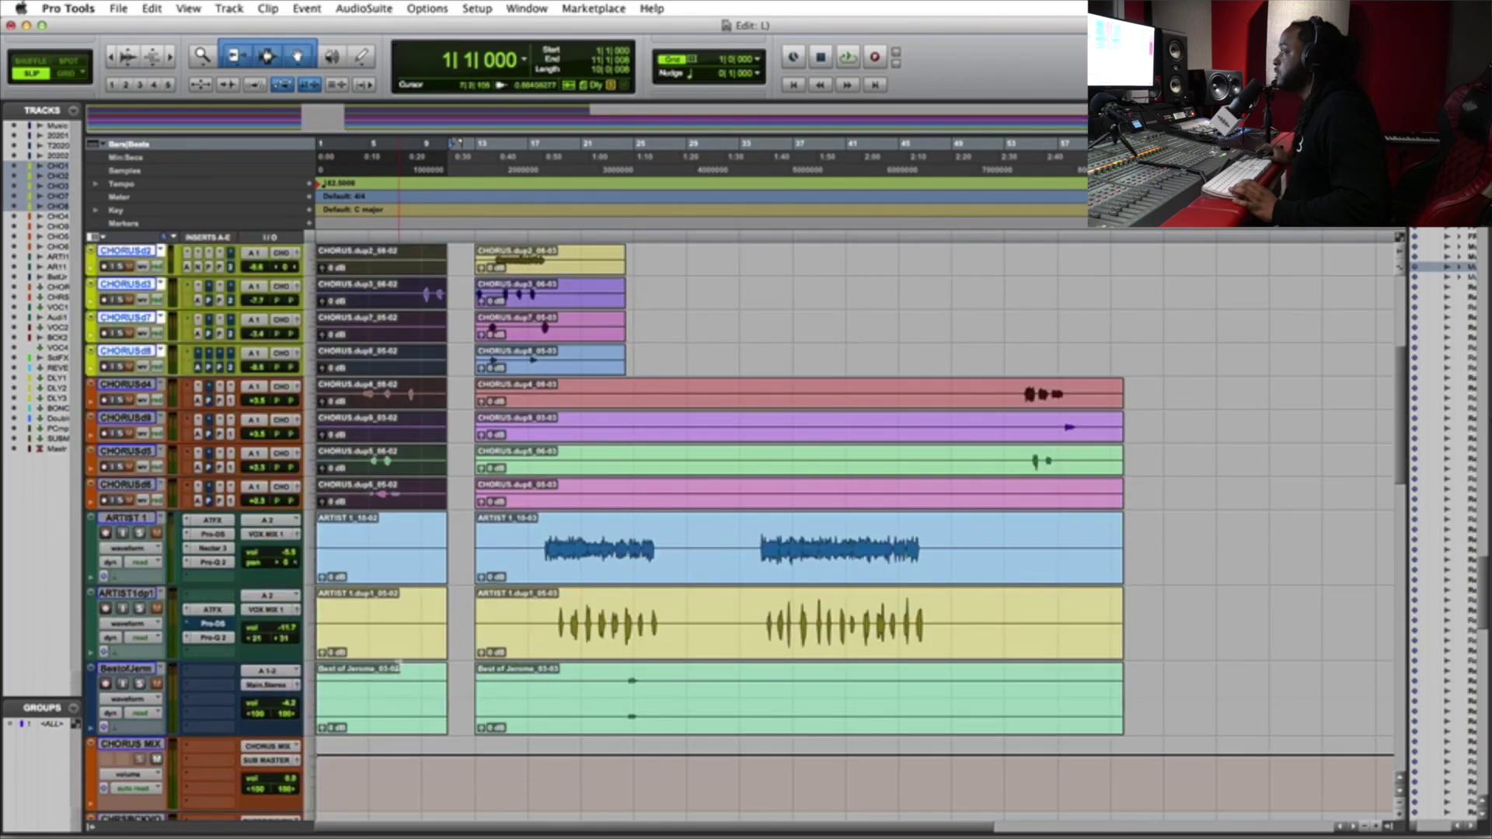
shift+click(393, 575)
shift+click(394, 634)
shift+click(395, 679)
scroll(396, 687, up, 8)
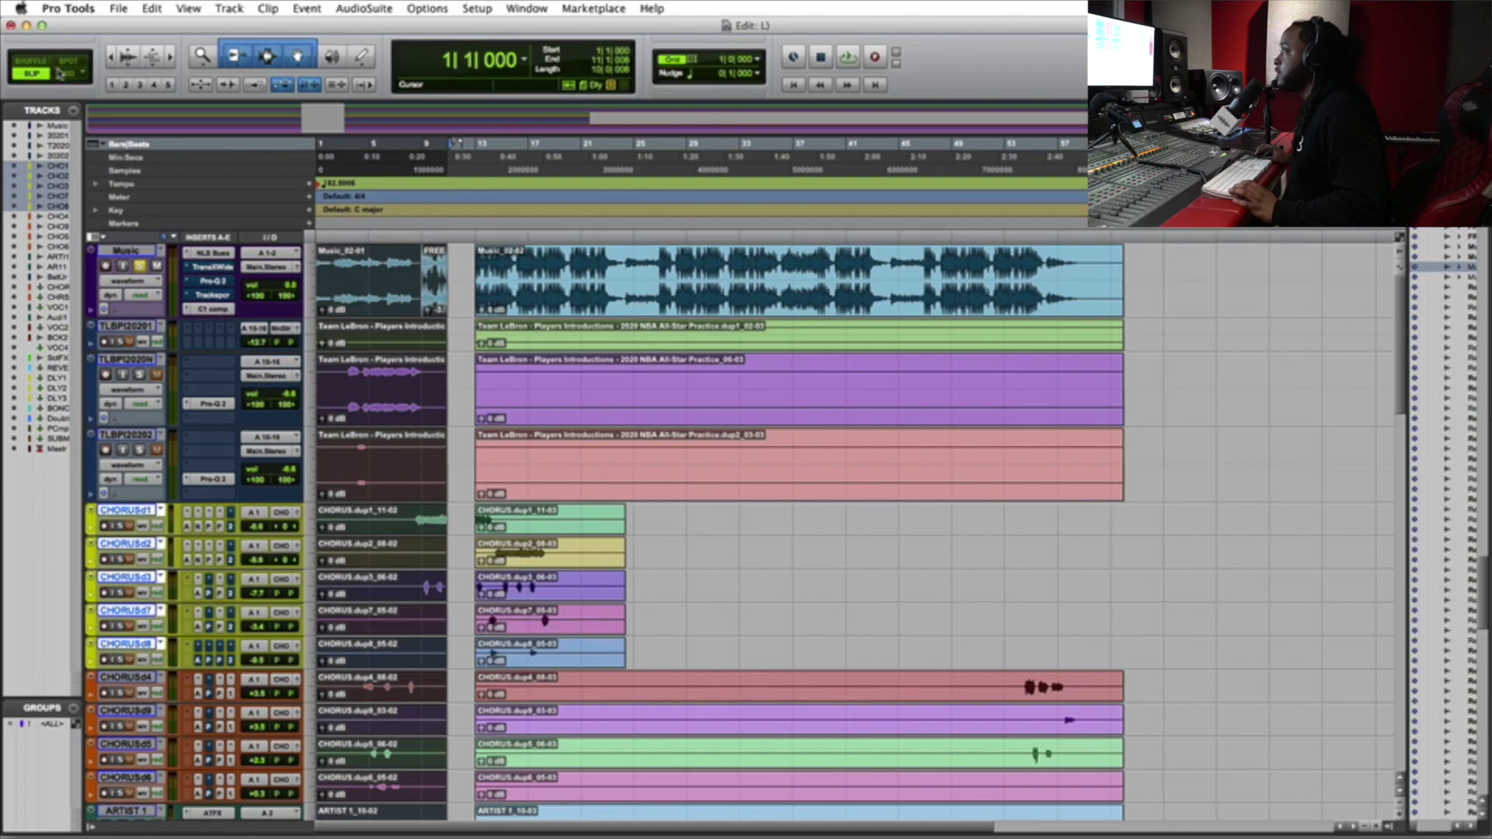
In Shuffle mode, drag the opening clips right against the main song clips, then return to Grid.
click(65, 75)
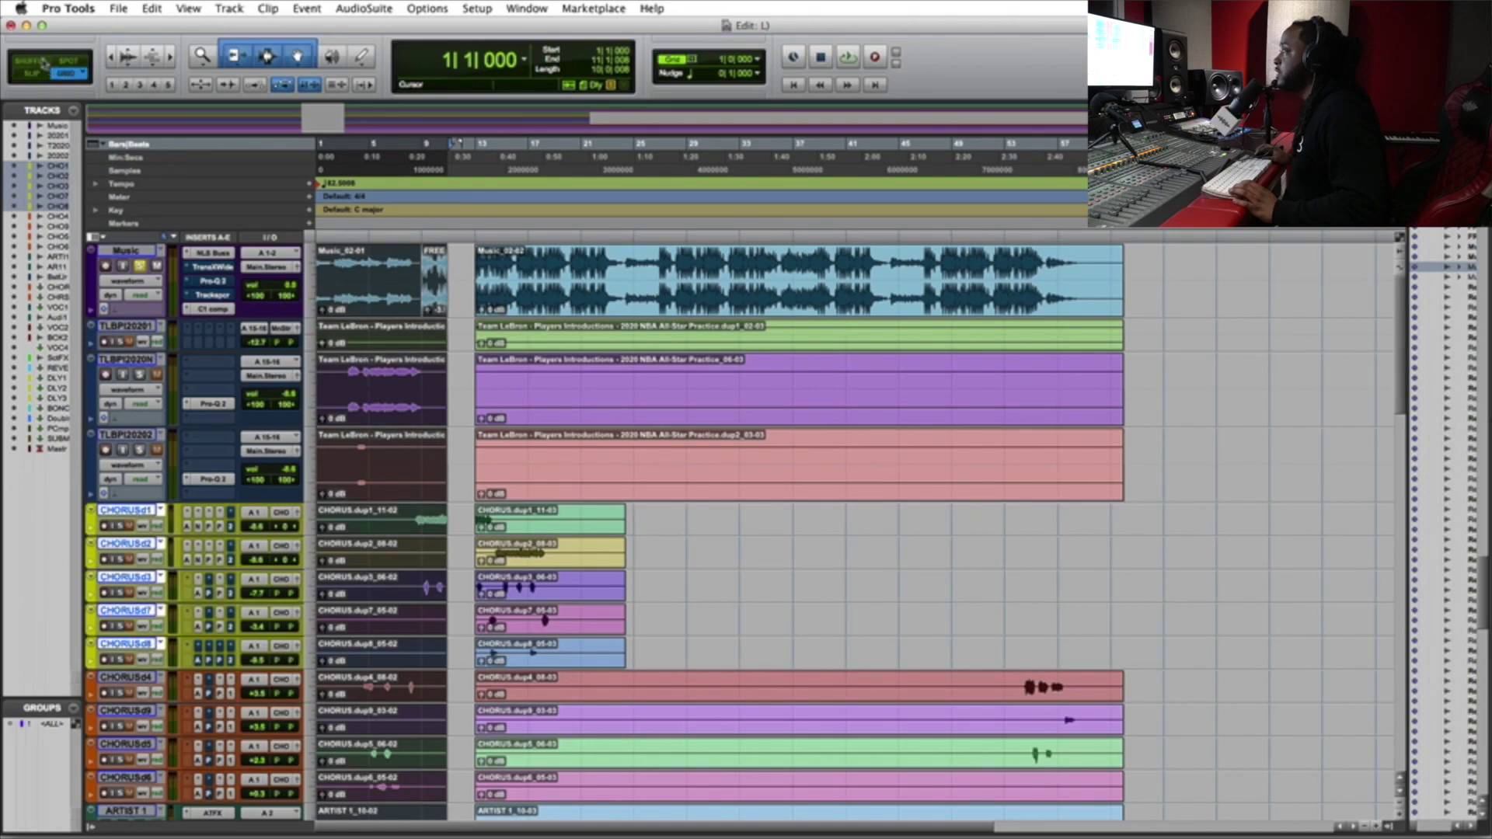
click(44, 62)
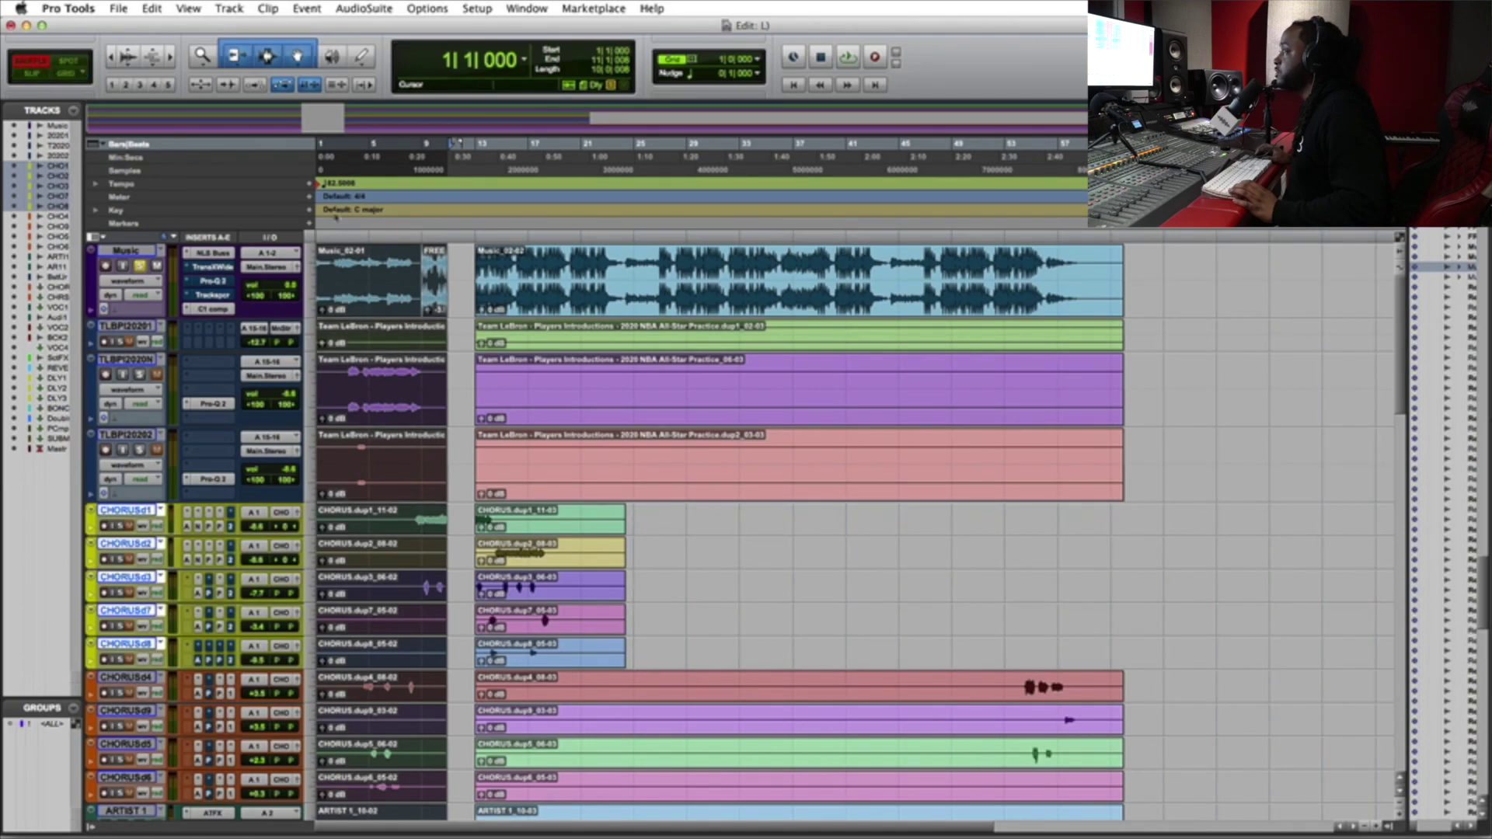
click(300, 57)
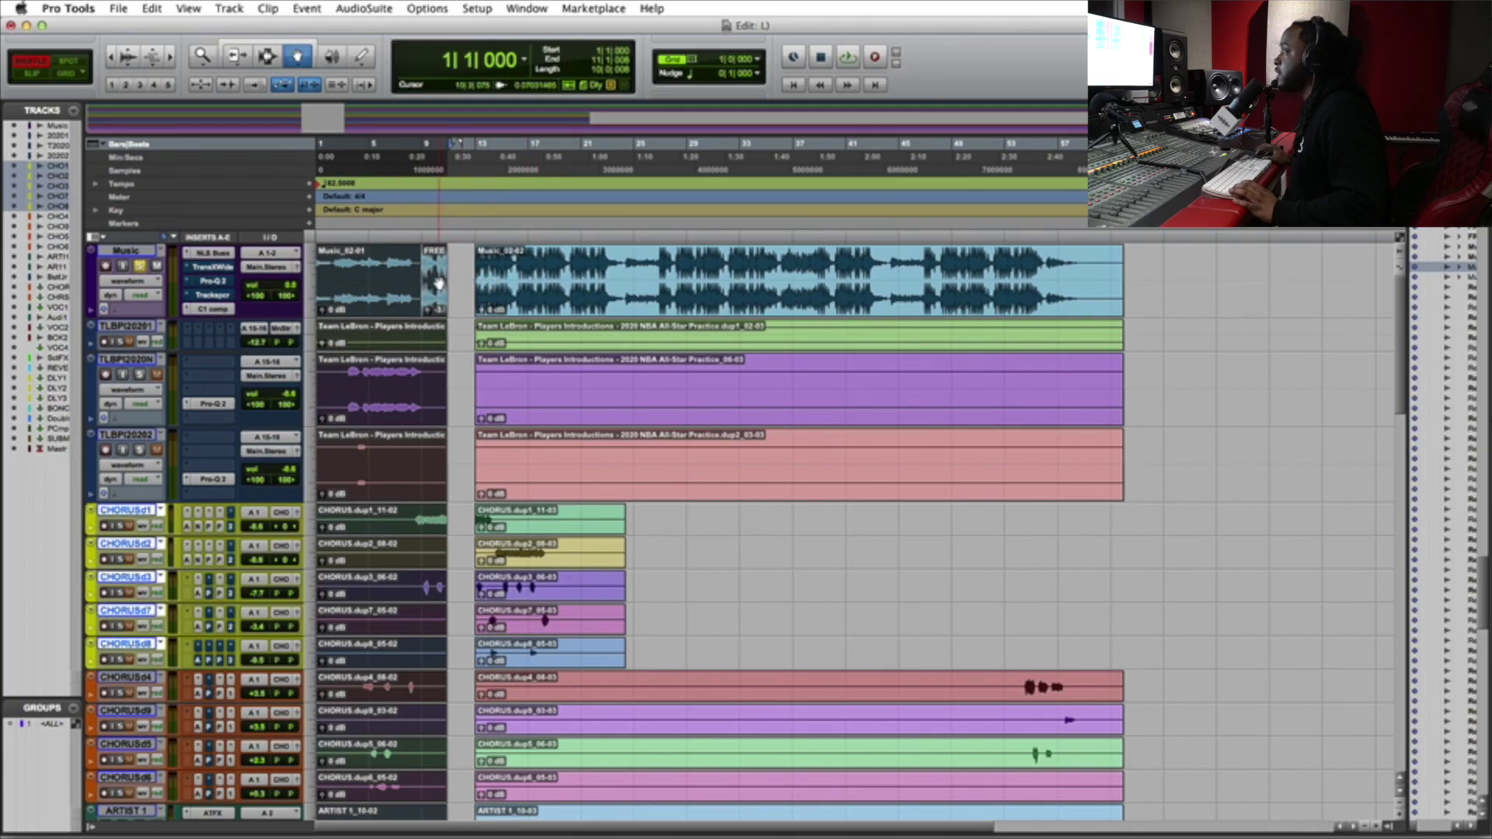
drag(447, 278, 505, 280)
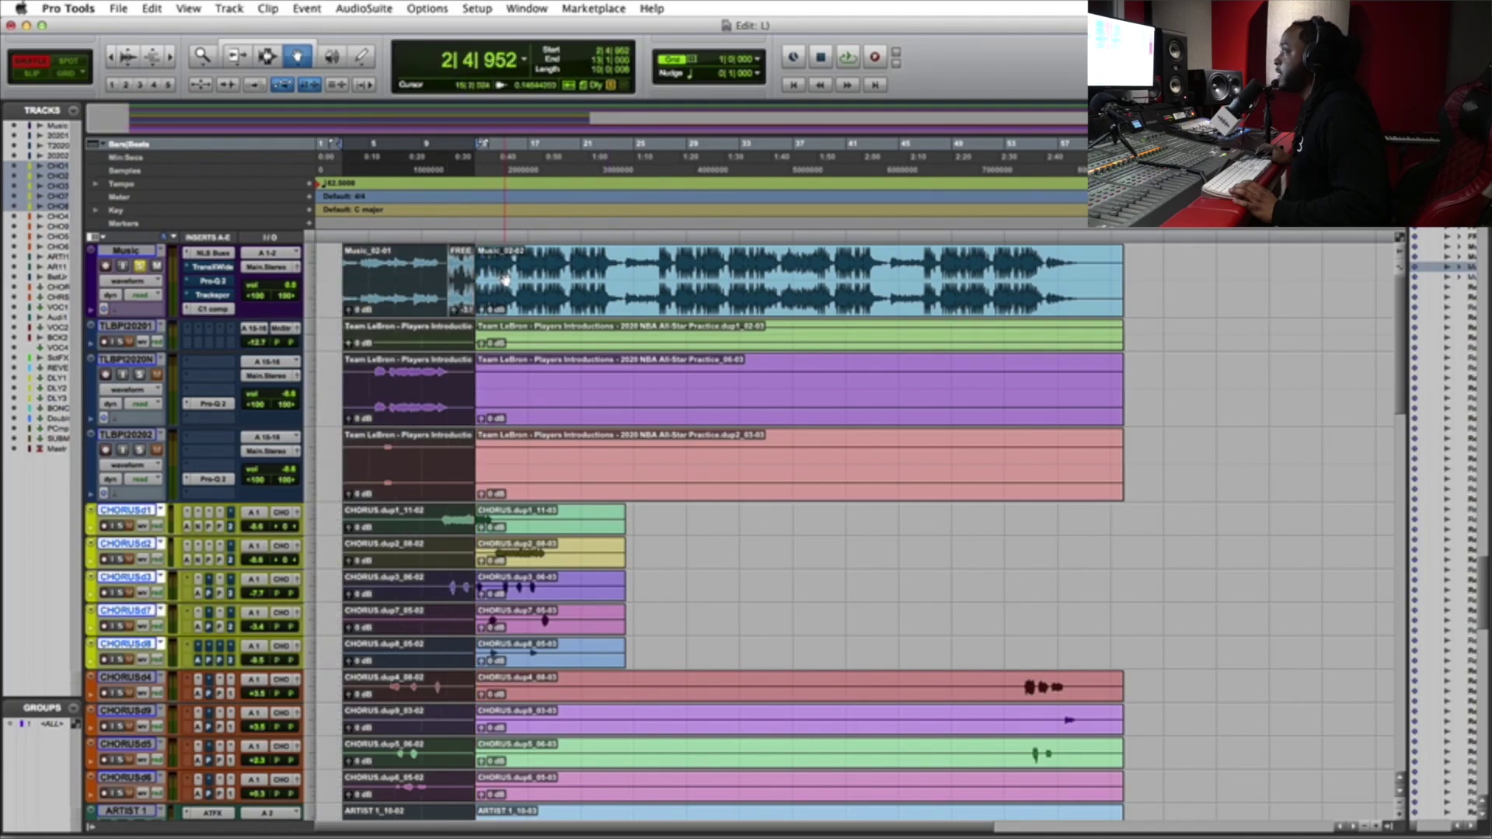
click(469, 210)
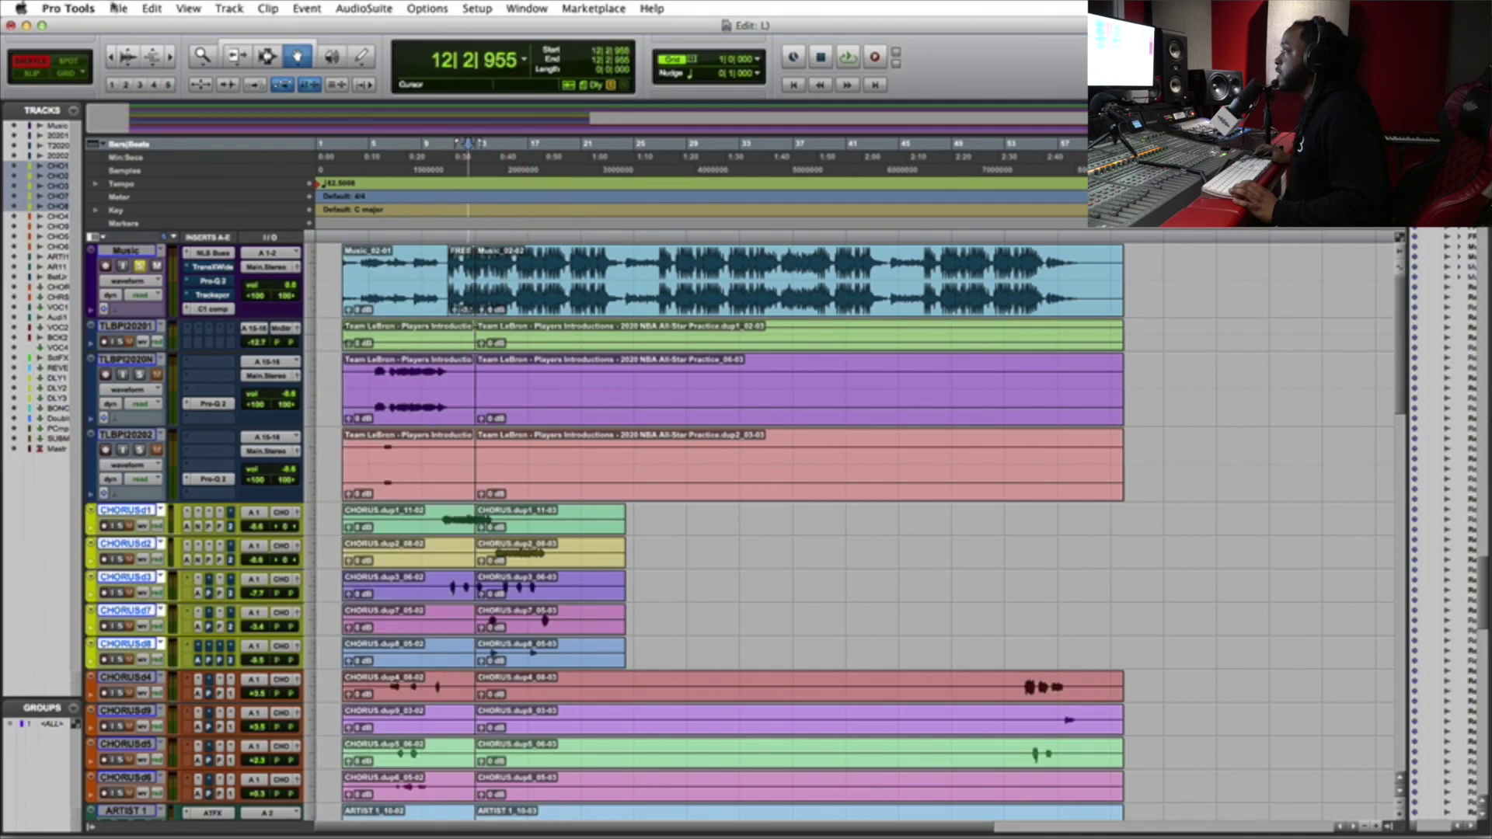
click(67, 74)
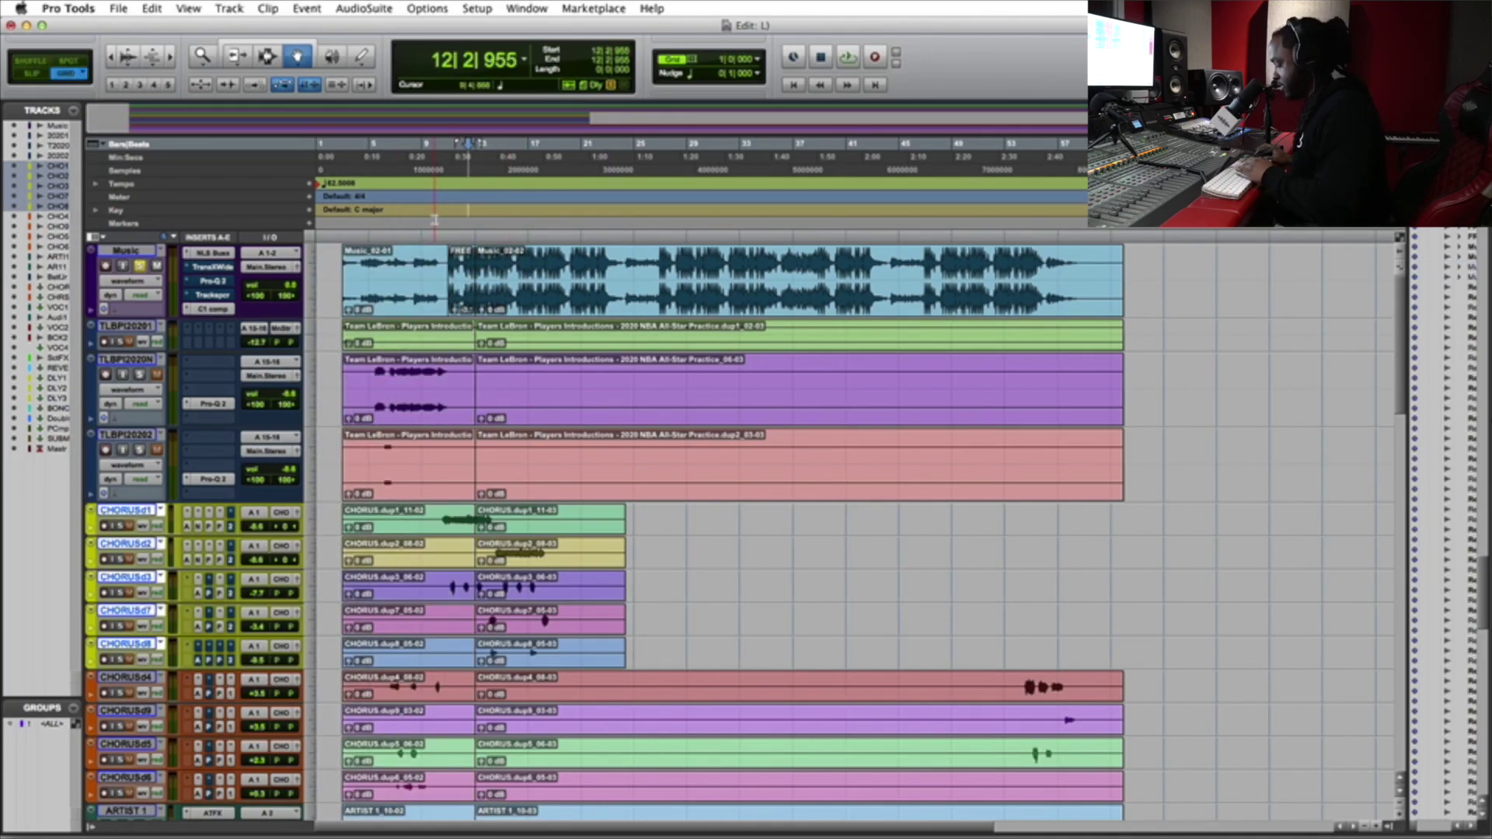
Zoom in on the short FREE Rod Wave clip on the Music track.
key(super+bracketright)
click(607, 291)
key(super+bracketright)
key(super+bracketright)
key(super+bracketright)
key(super+bracketright)
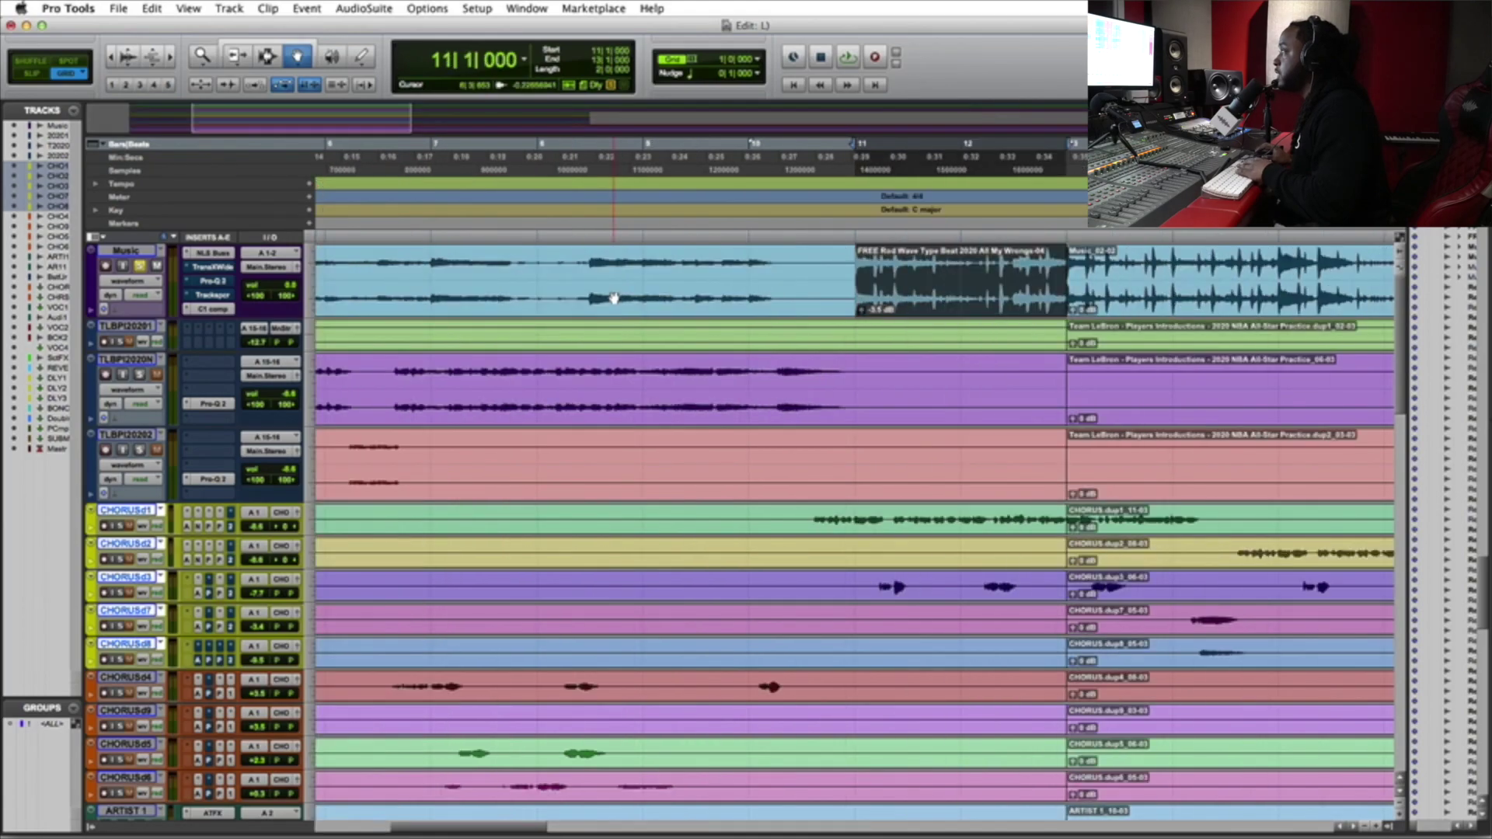
key(super+bracketright)
key(super+bracketright)
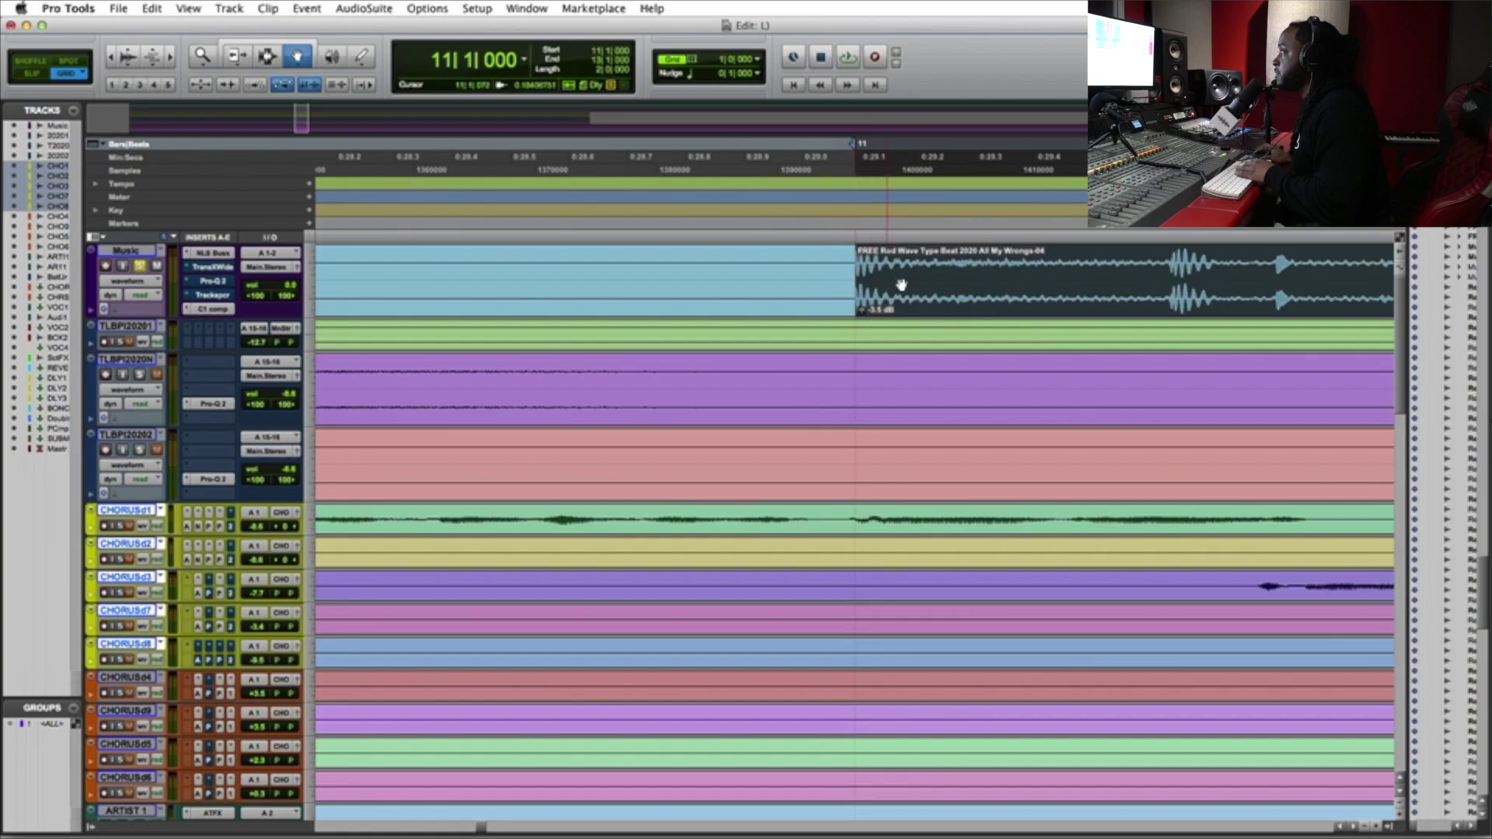
key(super+bracketleft)
key(super+bracketleft)
key(super+bracketleft)
key(super+bracketleft)
click(1109, 293)
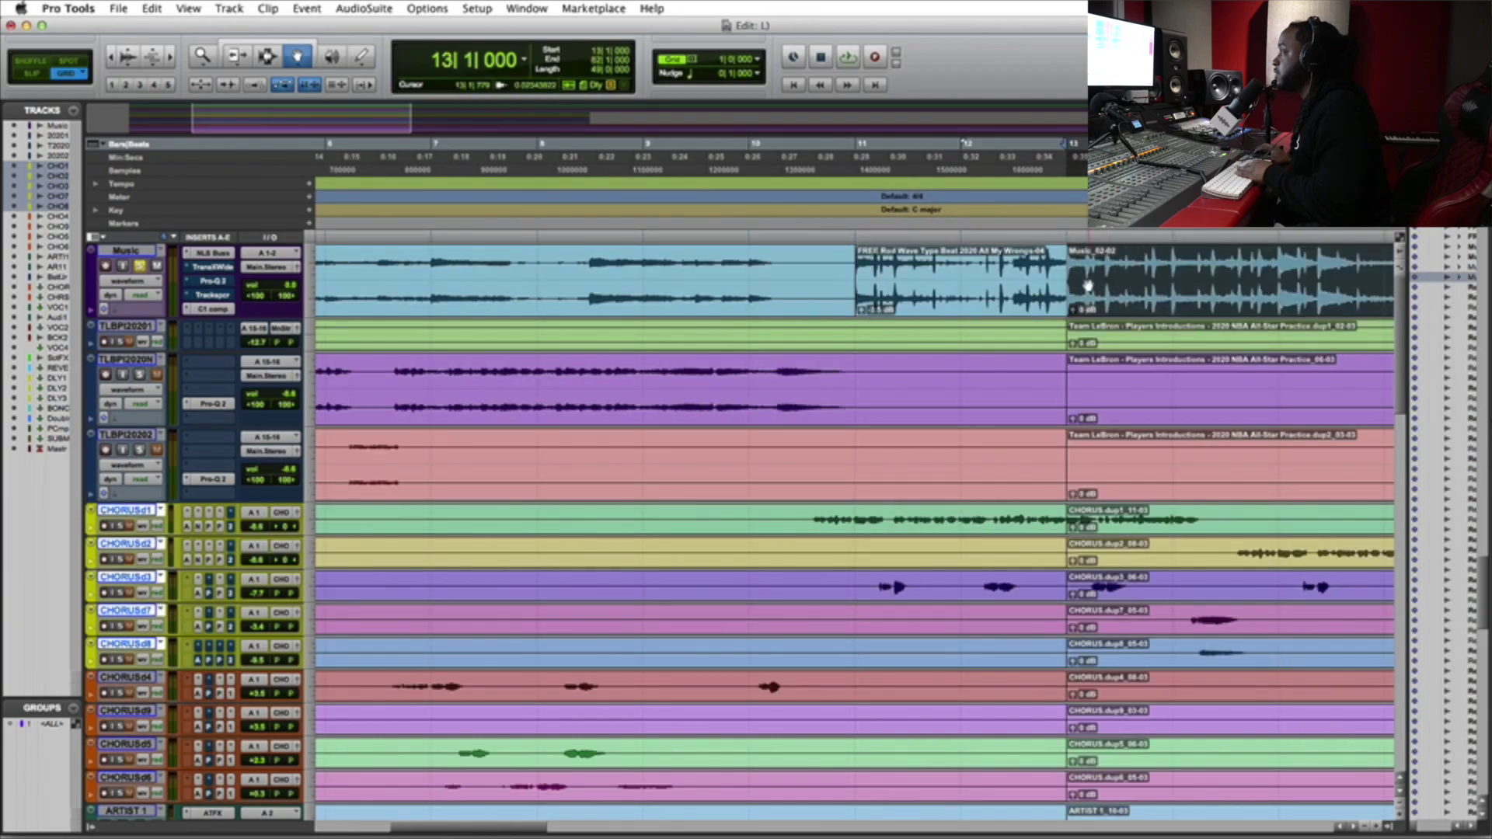
key(super+bracketright)
key(super+bracketright)
key(super+bracketright)
key(super+bracketright)
key(super+bracketright)
key(super+bracketright)
click(746, 293)
key(super+bracketleft)
key(super+bracketleft)
key(super+bracketleft)
key(super+bracketleft)
key(super+bracketleft)
key(super+bracketleft)
key(super+bracketleft)
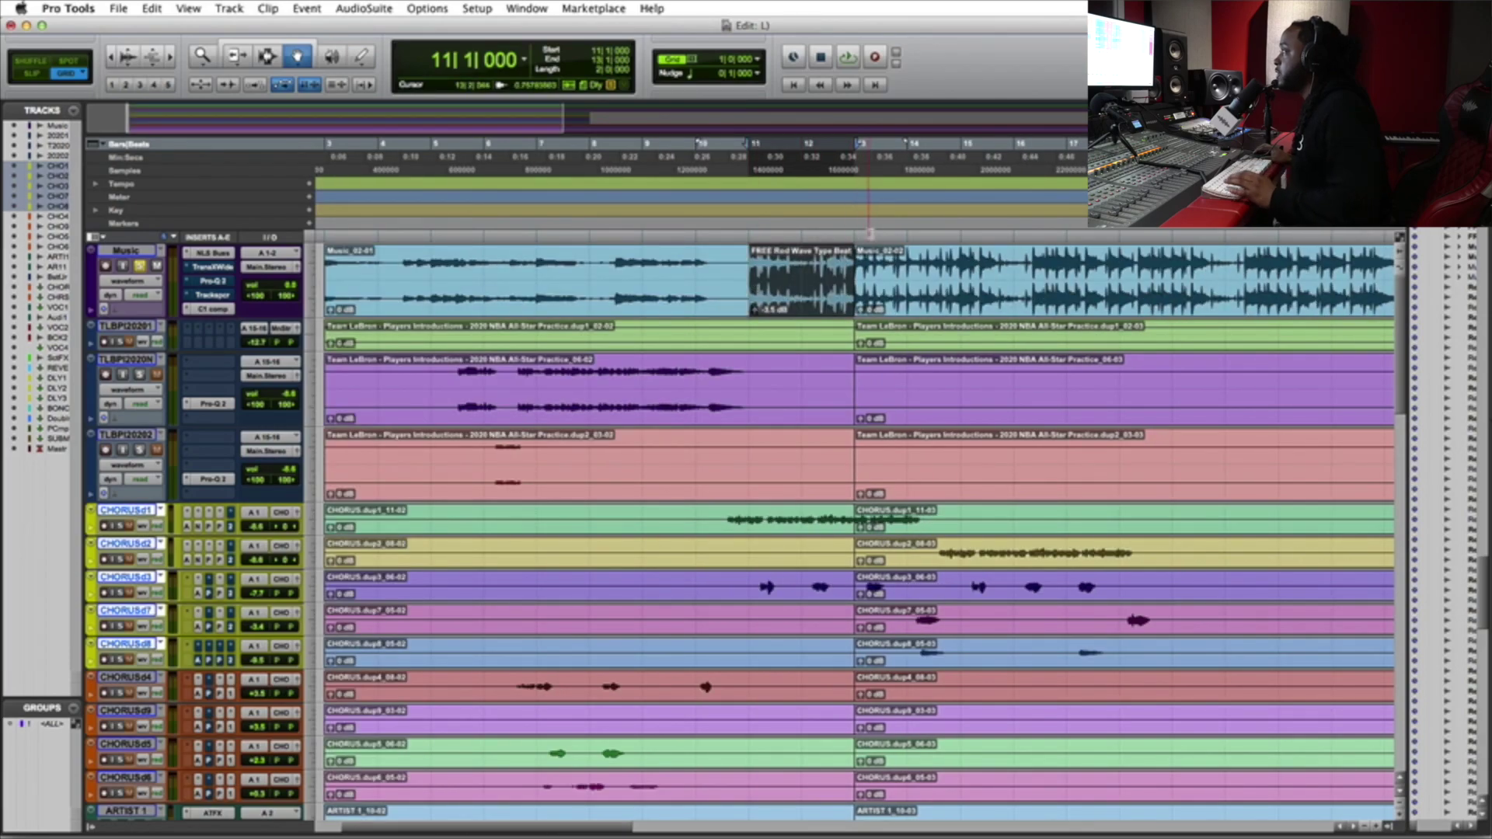
click(715, 211)
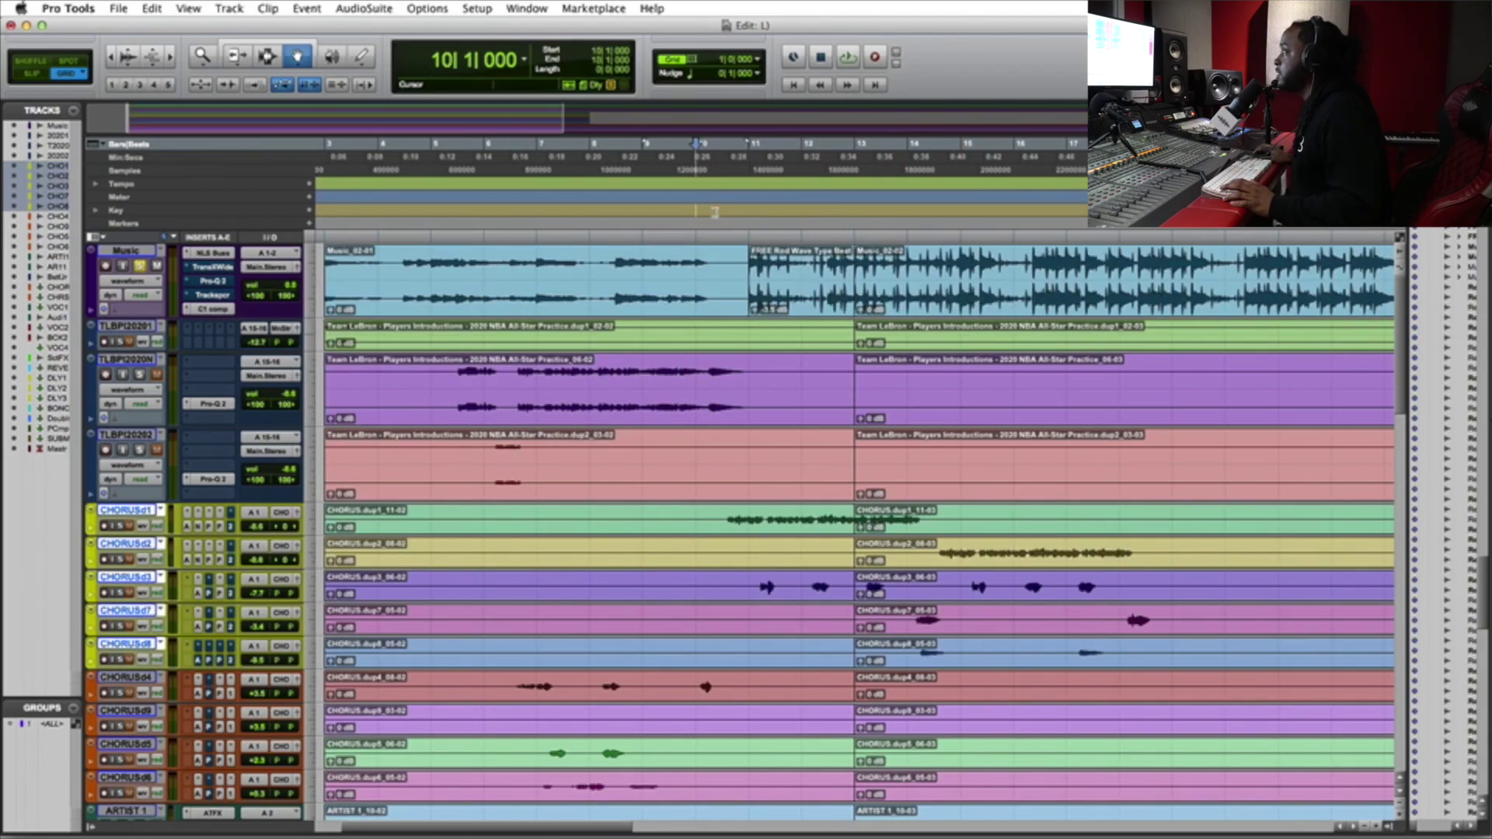
key(space)
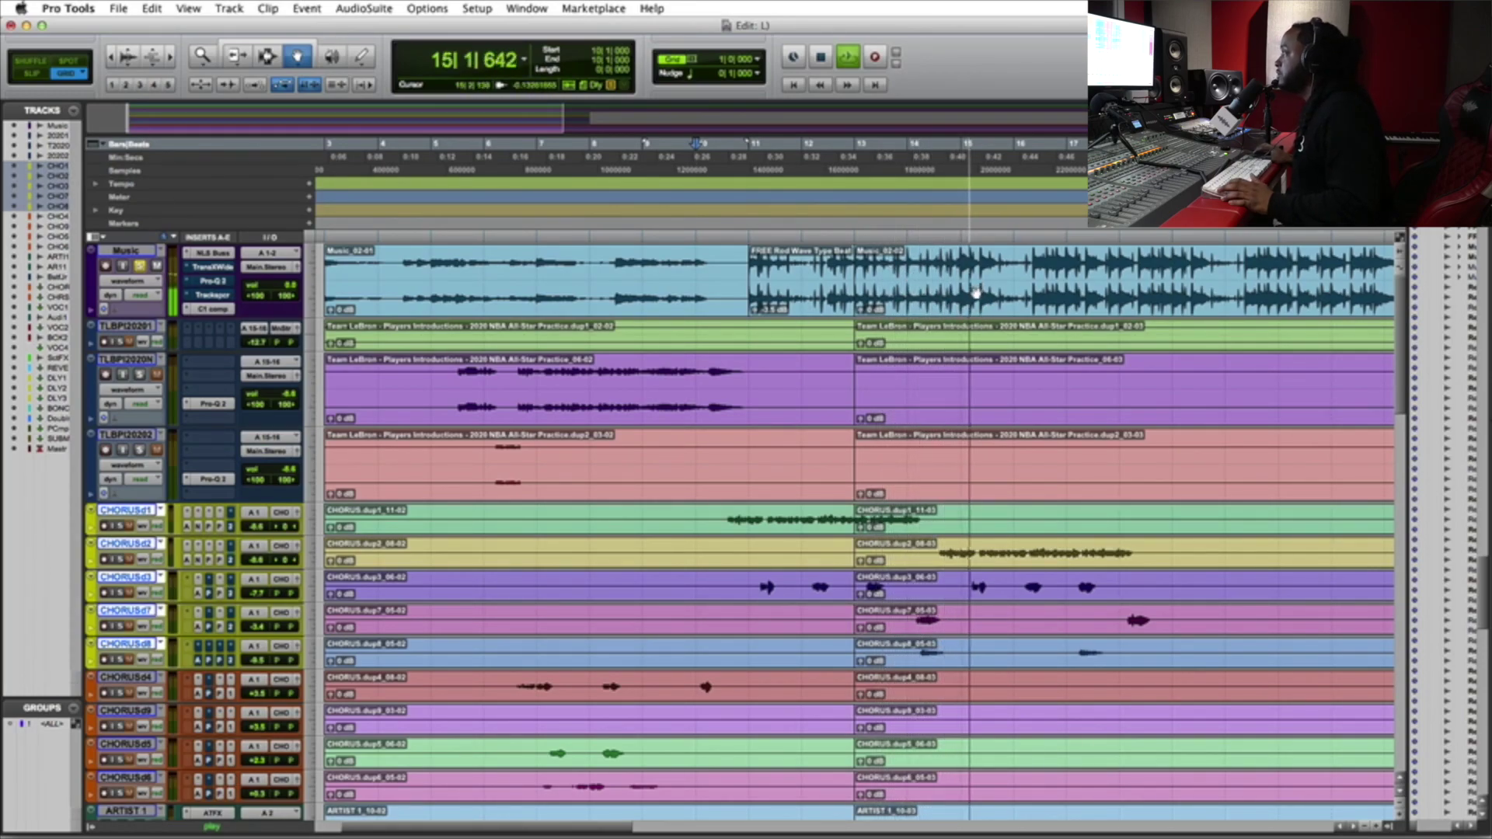
key(space)
click(725, 213)
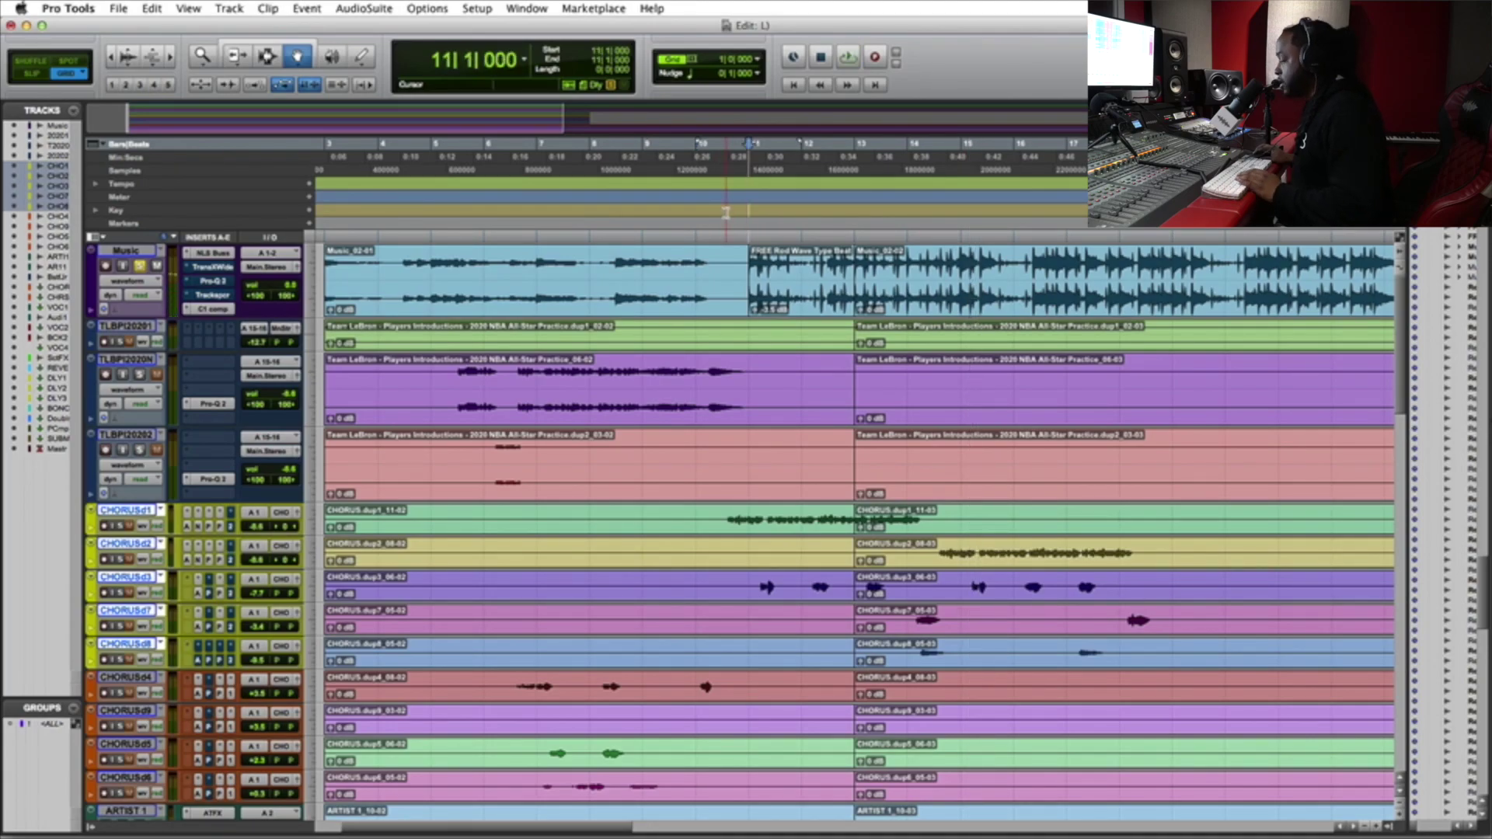
key(ctrl+bracketleft)
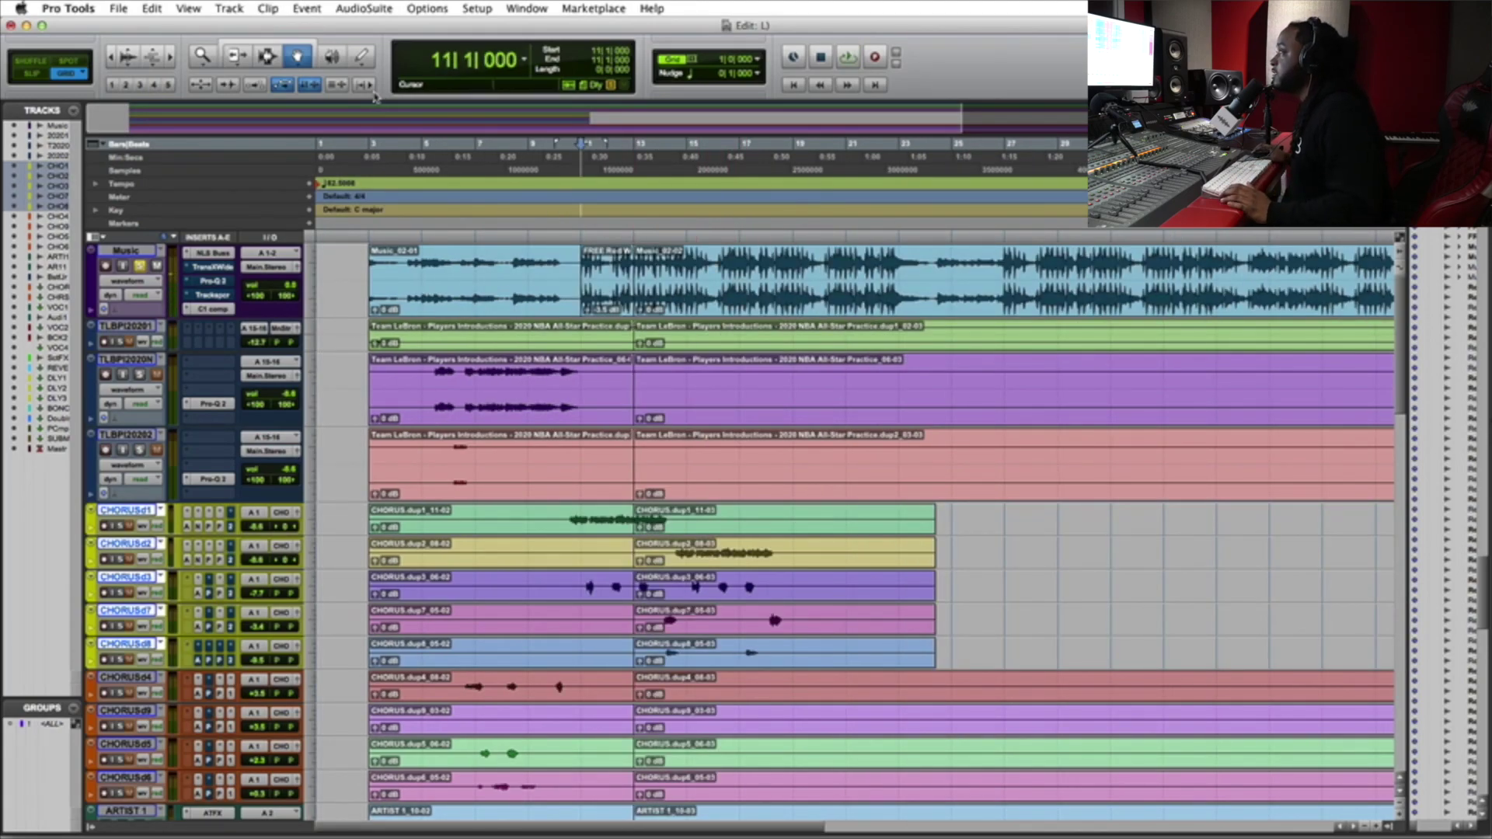
scroll(762, 355, down, 5)
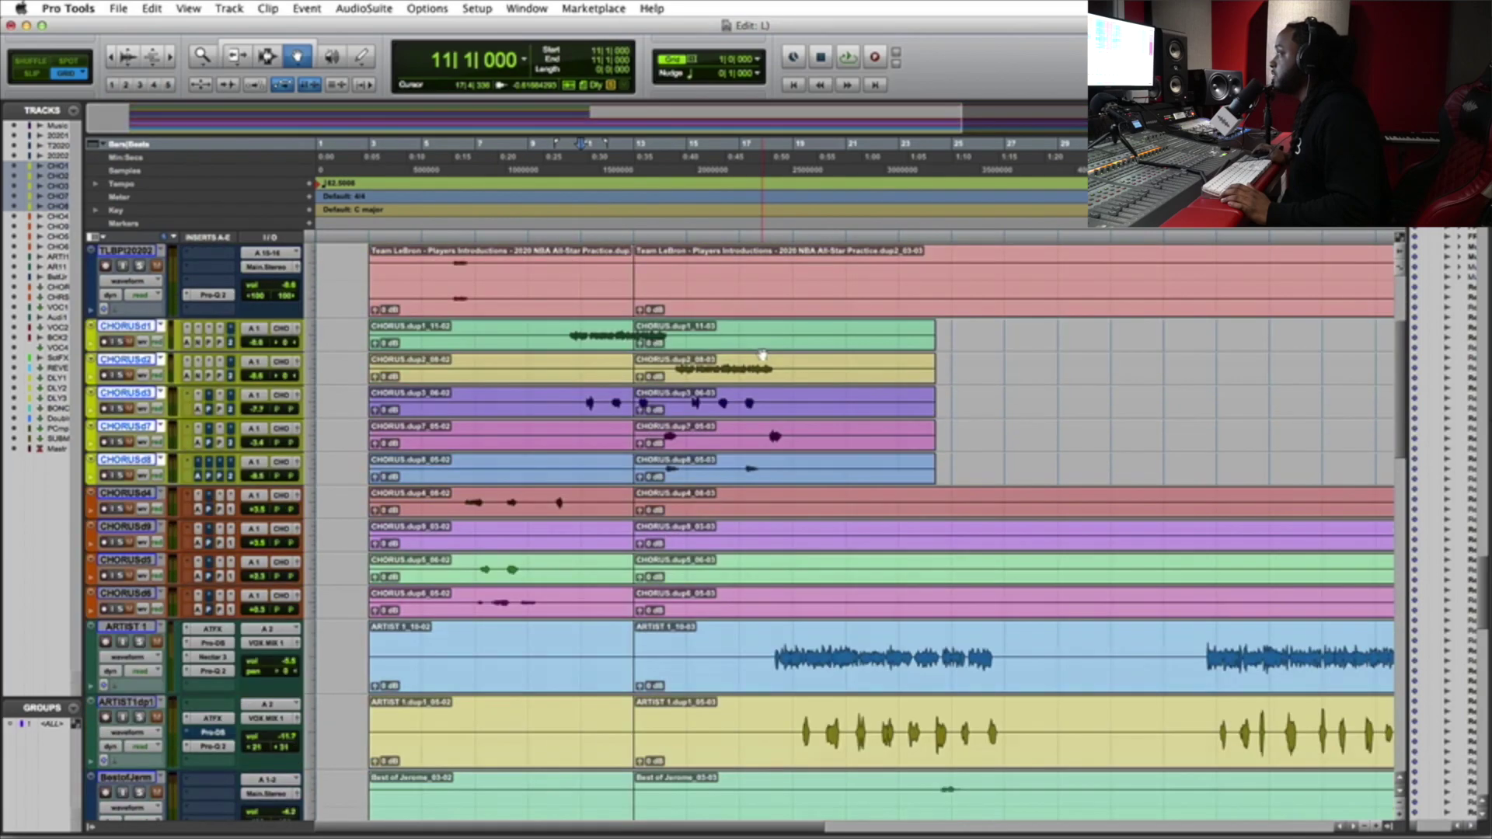
click(233, 55)
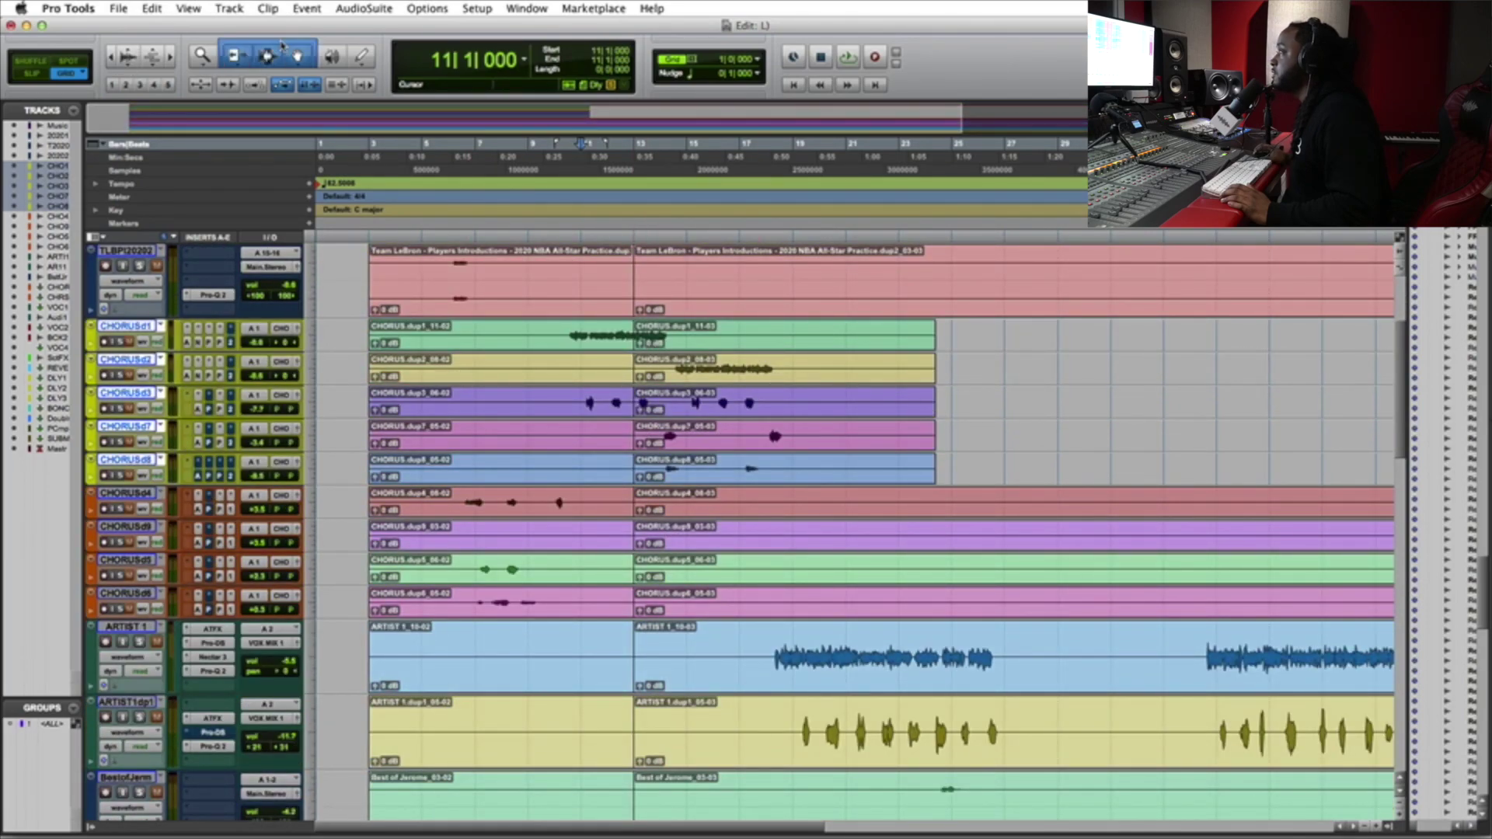
scroll(606, 433, up, 1)
click(560, 148)
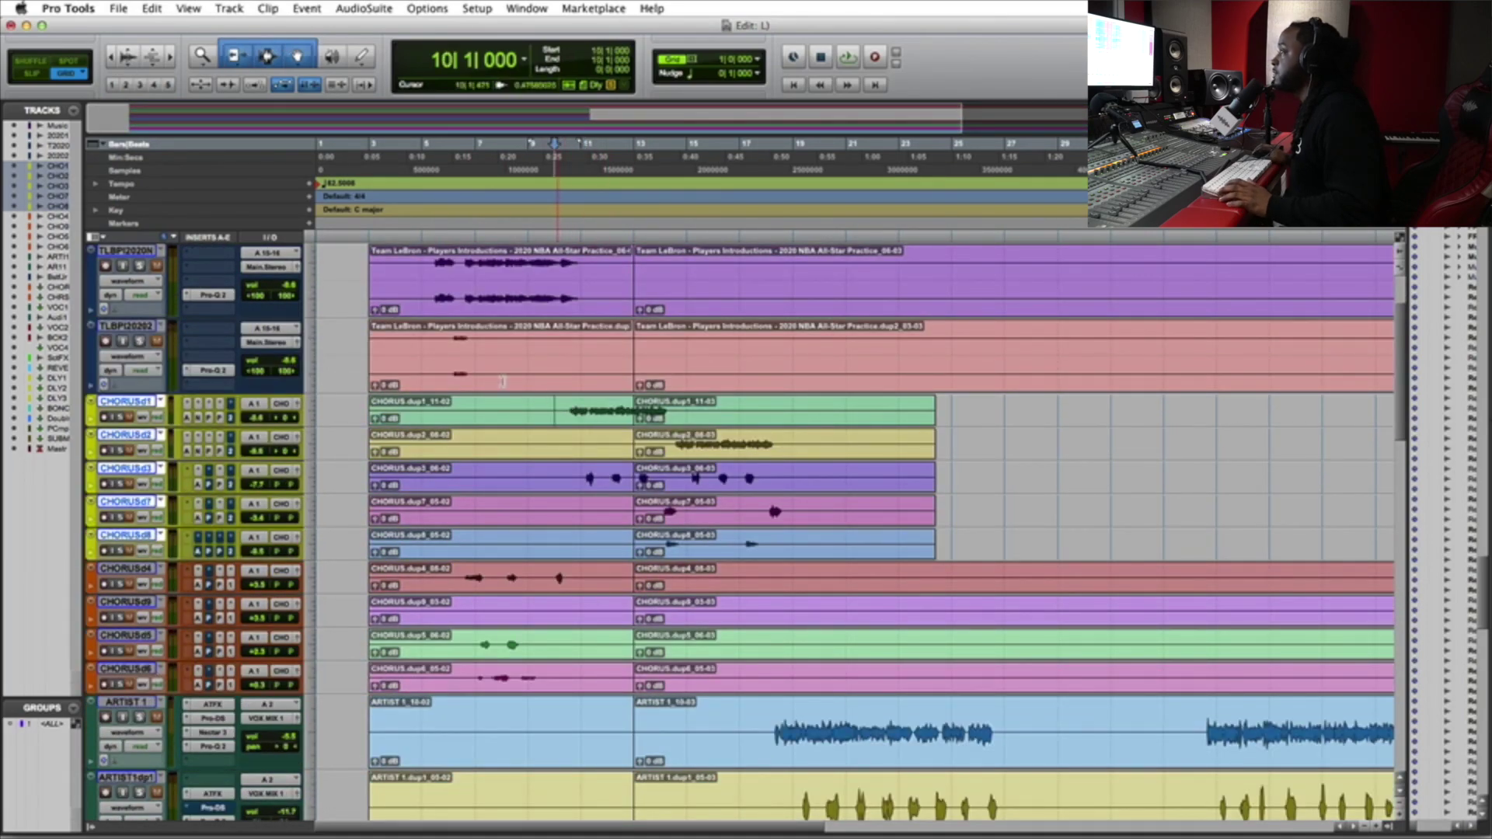
scroll(559, 148, up, 2)
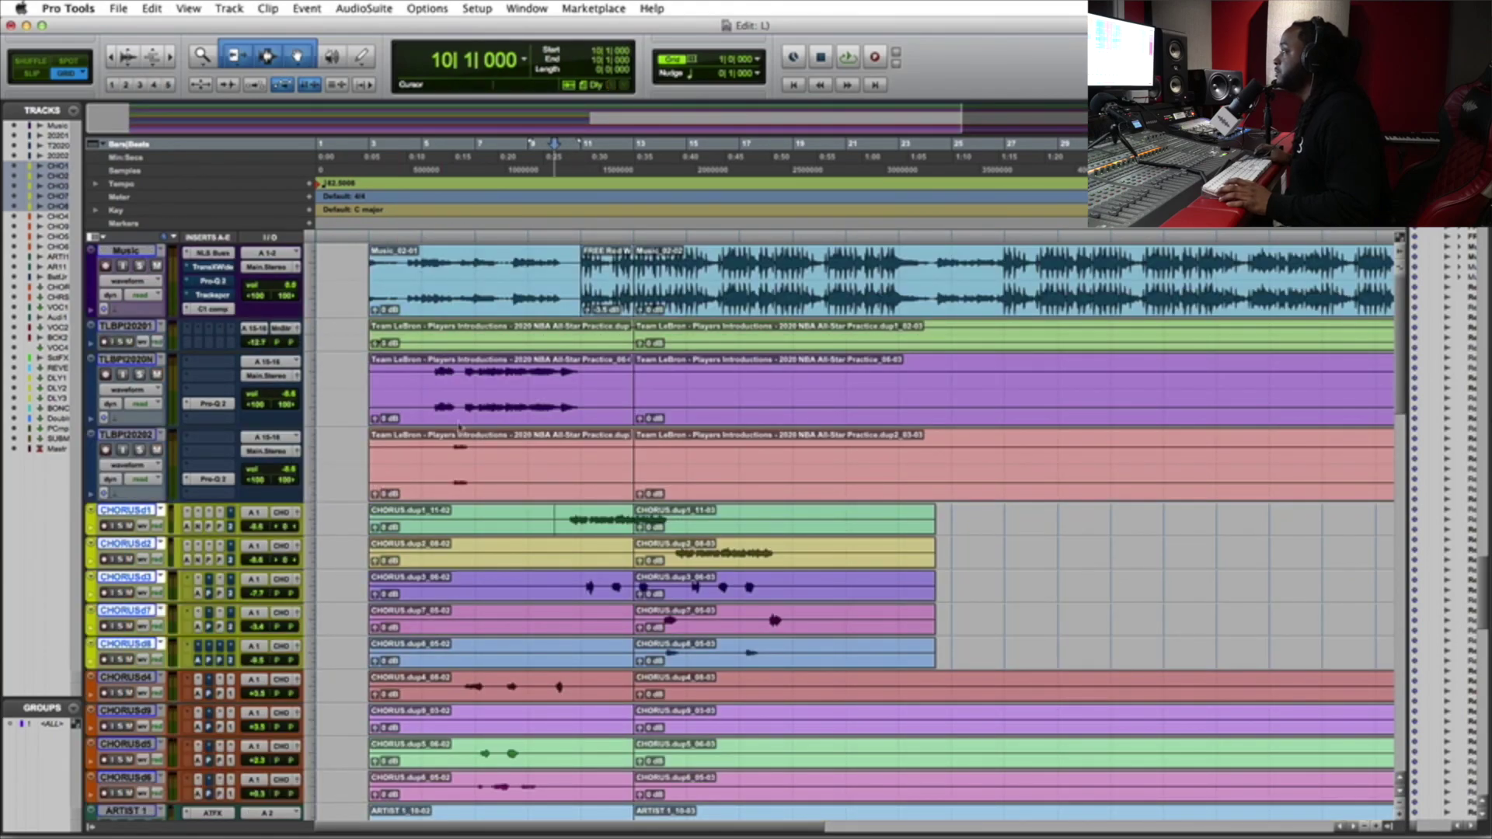
key(space)
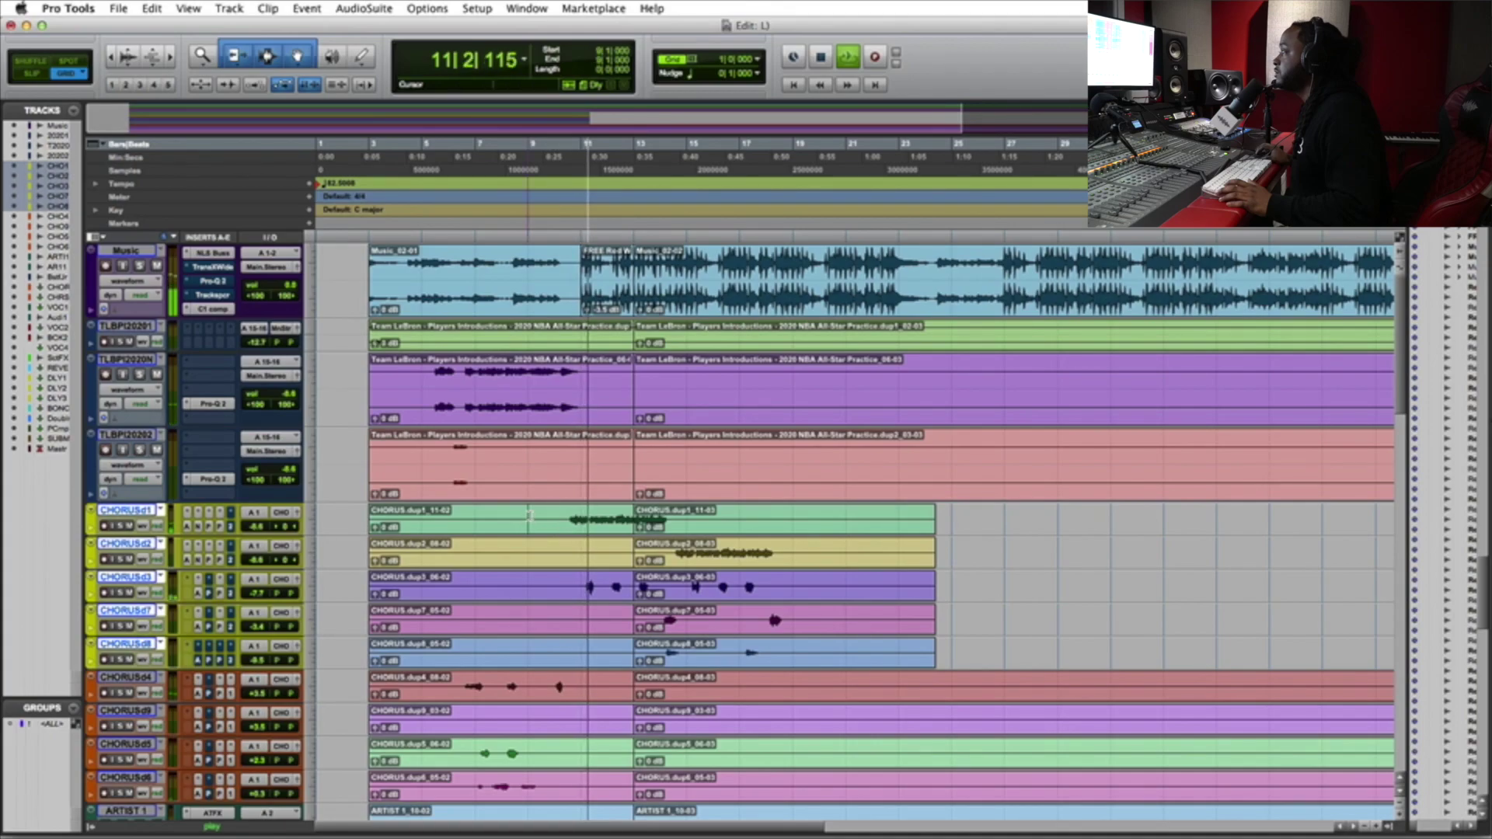
Select the chorus tracks from bar 9 up to bar 25 and duplicate the clips to start at bar 25.
drag(531, 519, 845, 656)
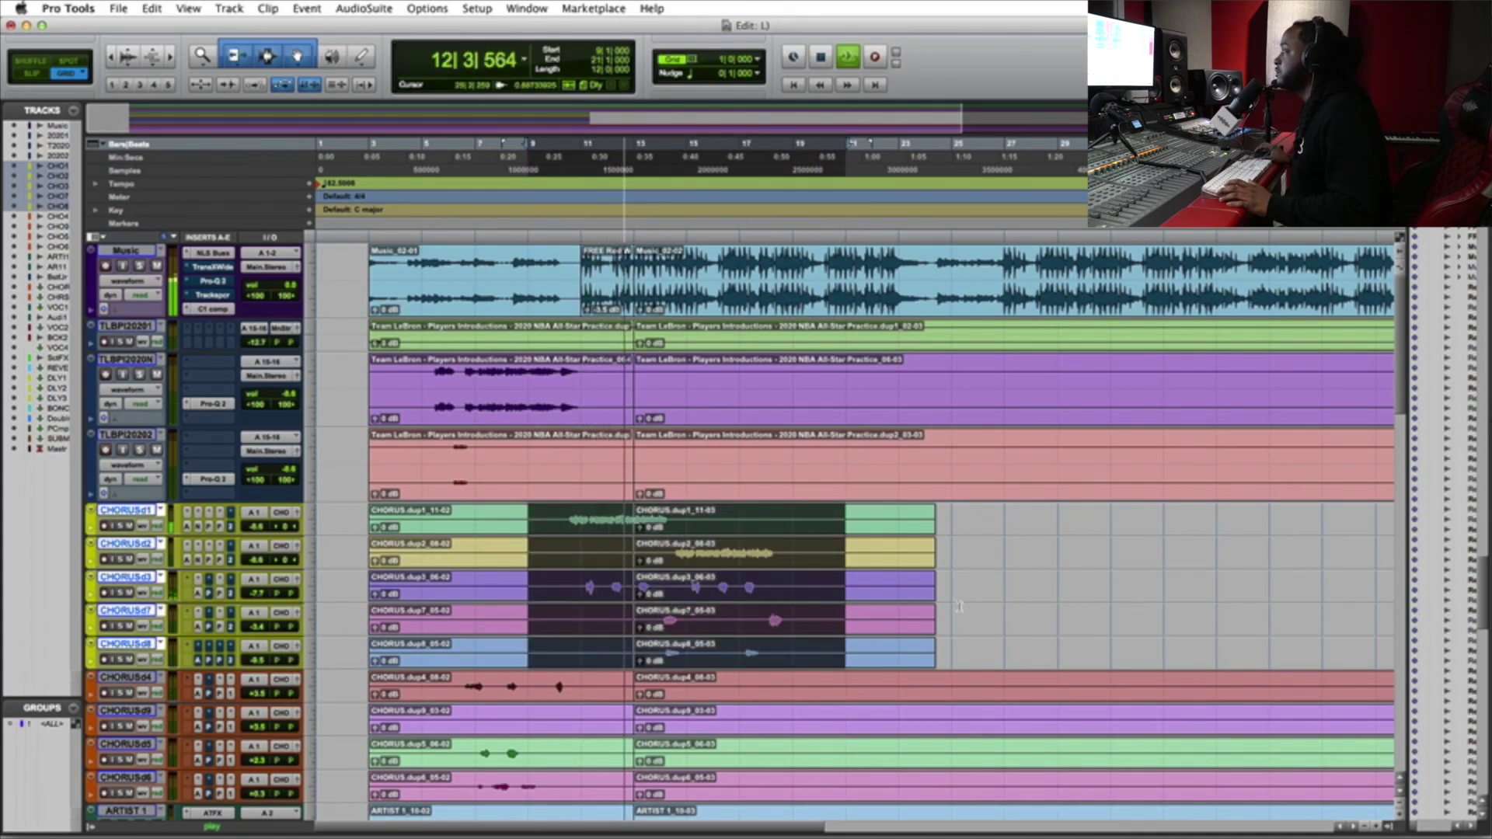
scroll(1017, 594, down, 5)
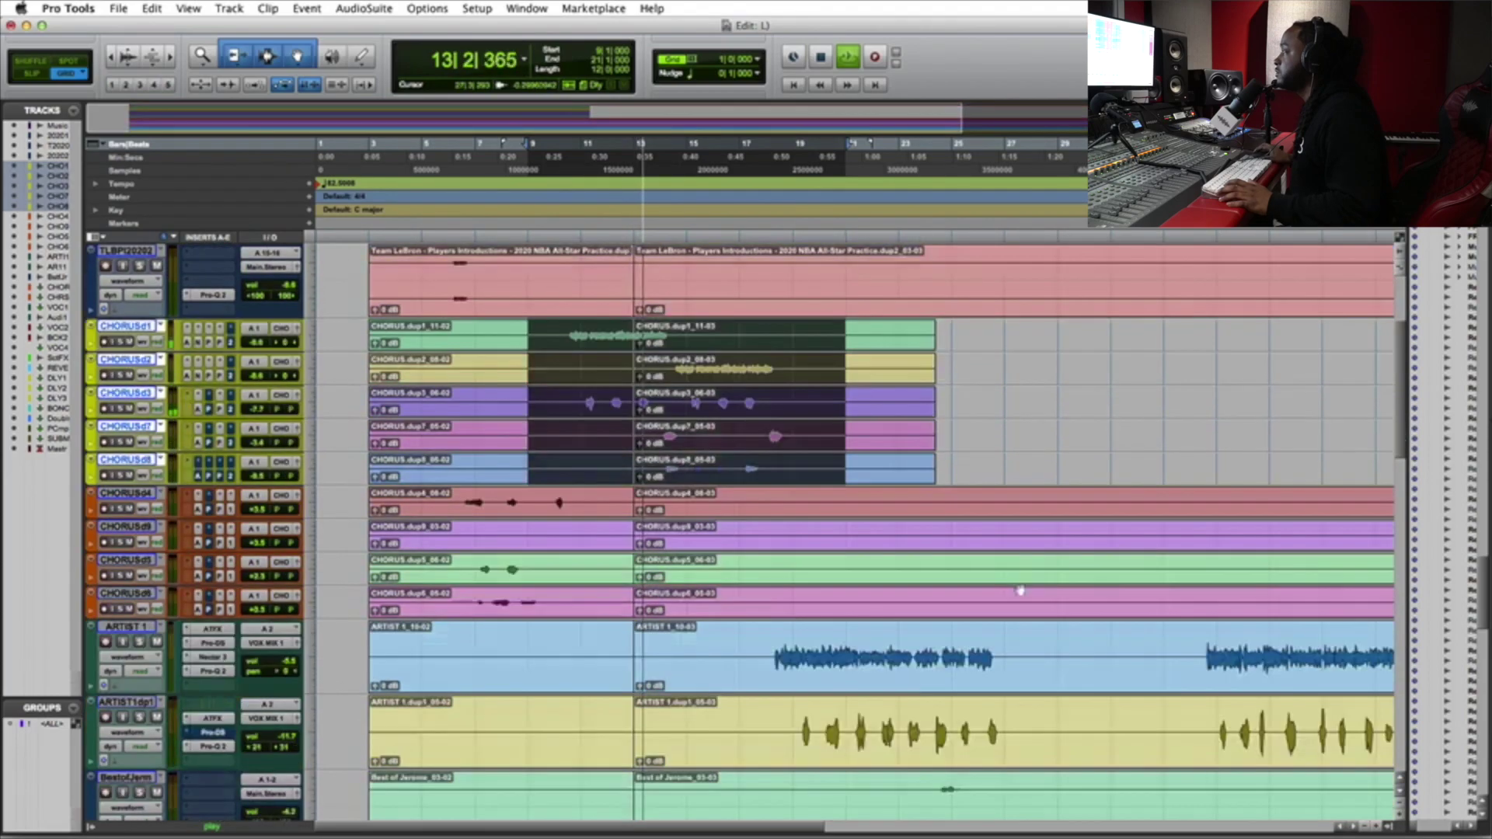
scroll(1020, 591, up, 2)
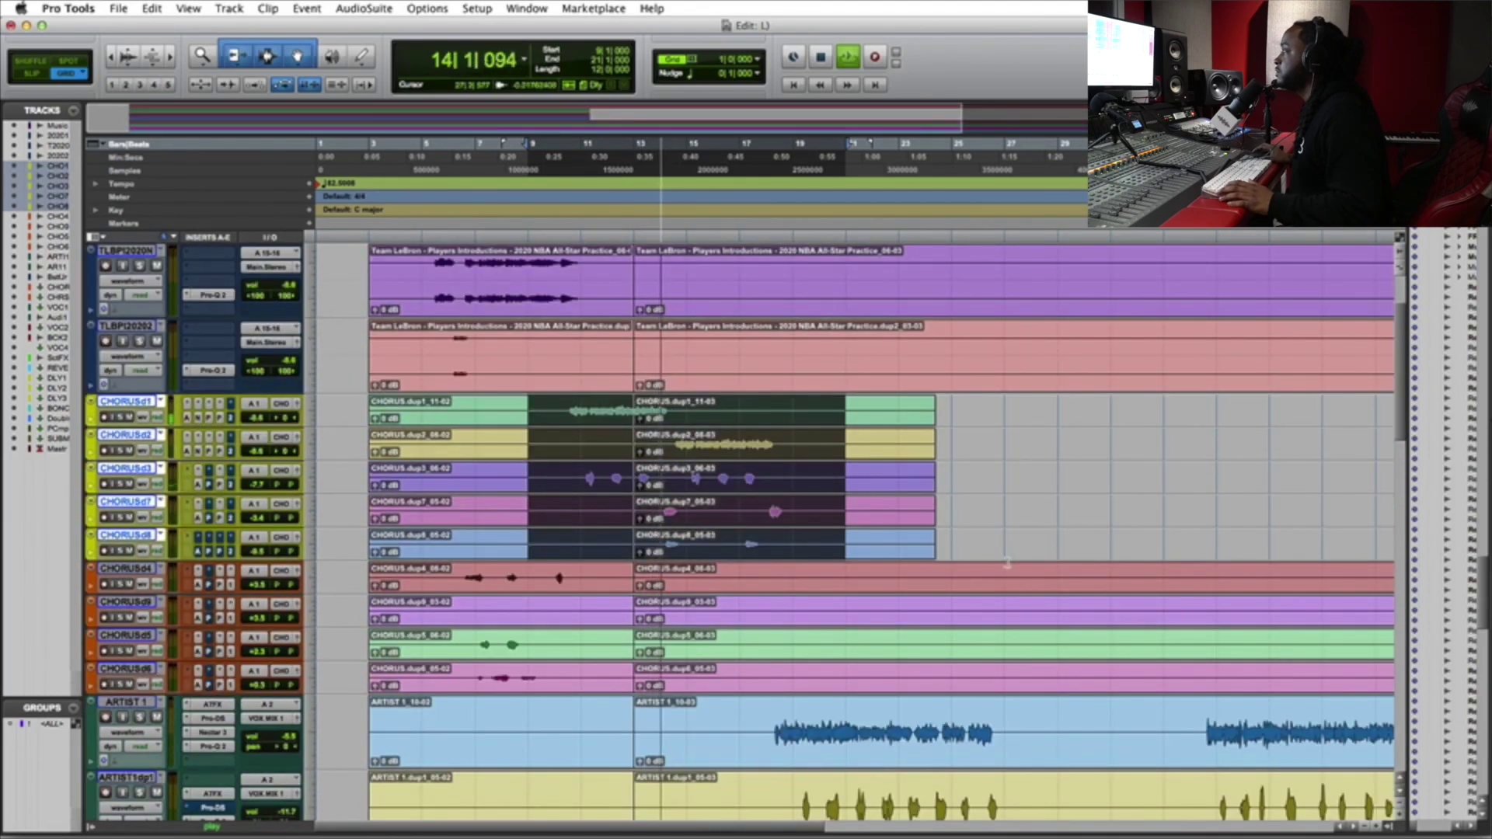
shift+click(948, 402)
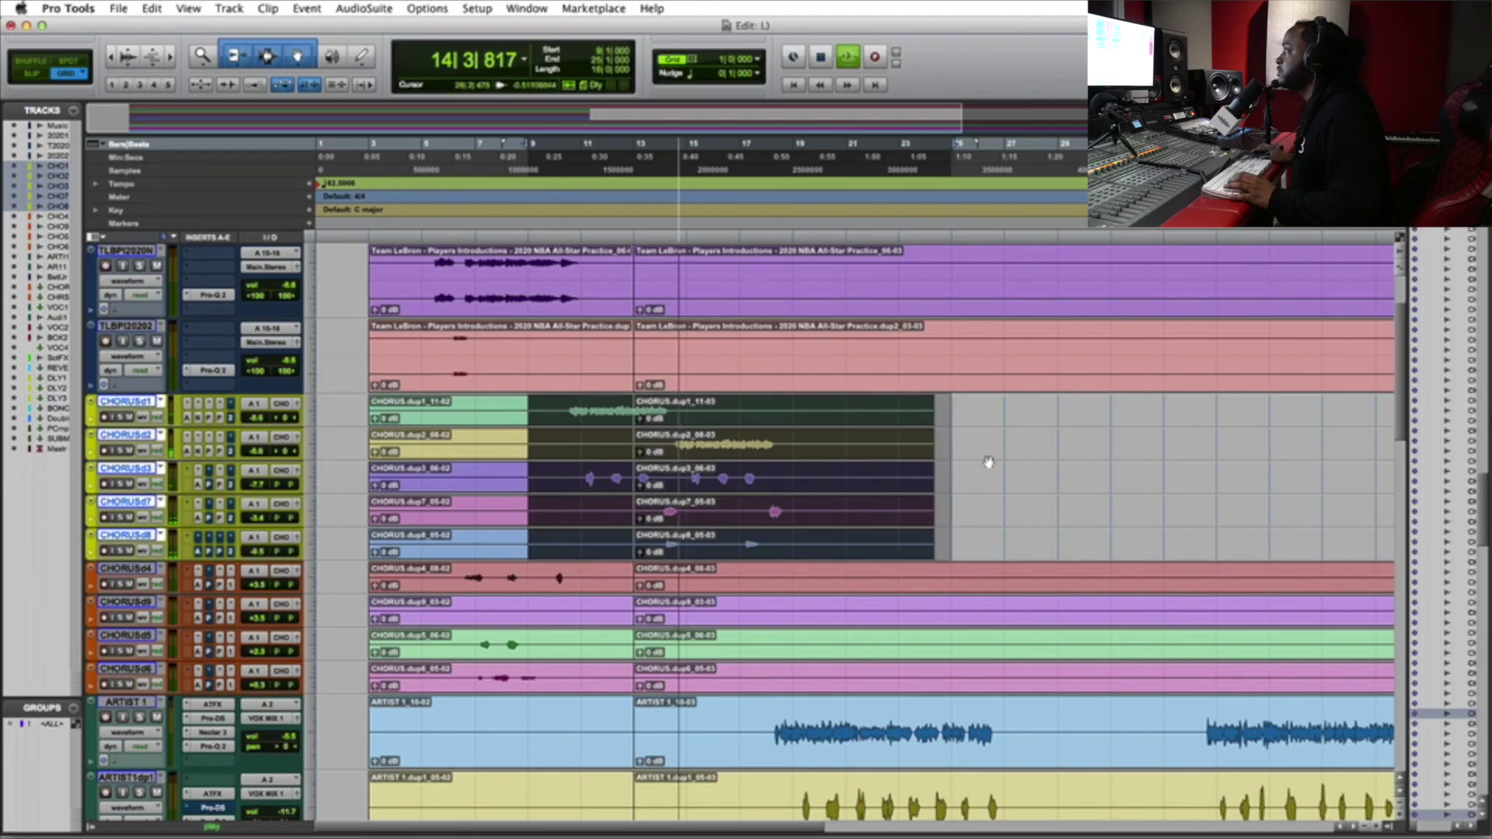
scroll(986, 466, up, 3)
key(space)
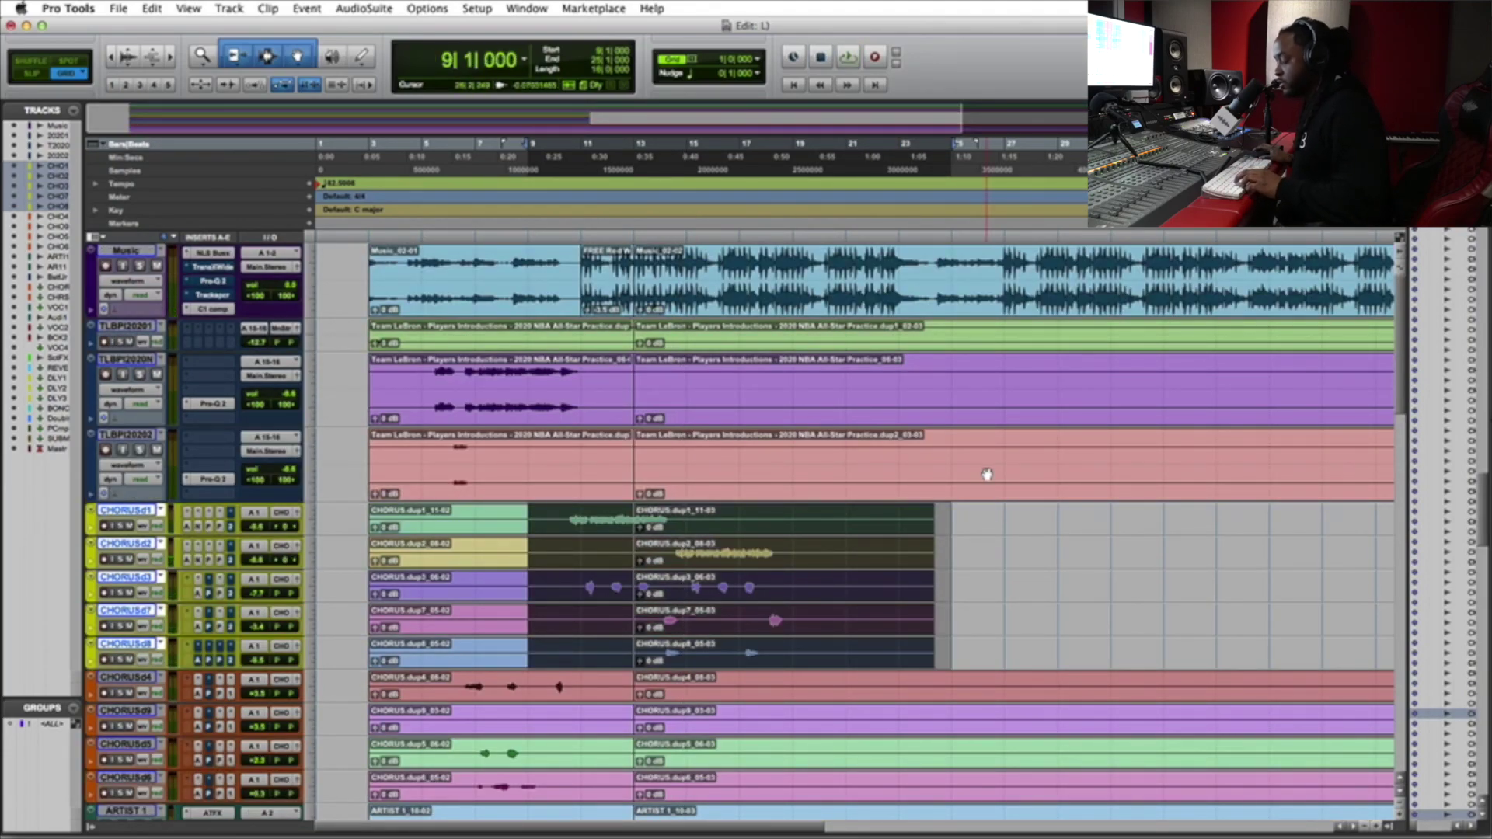
key(super+d)
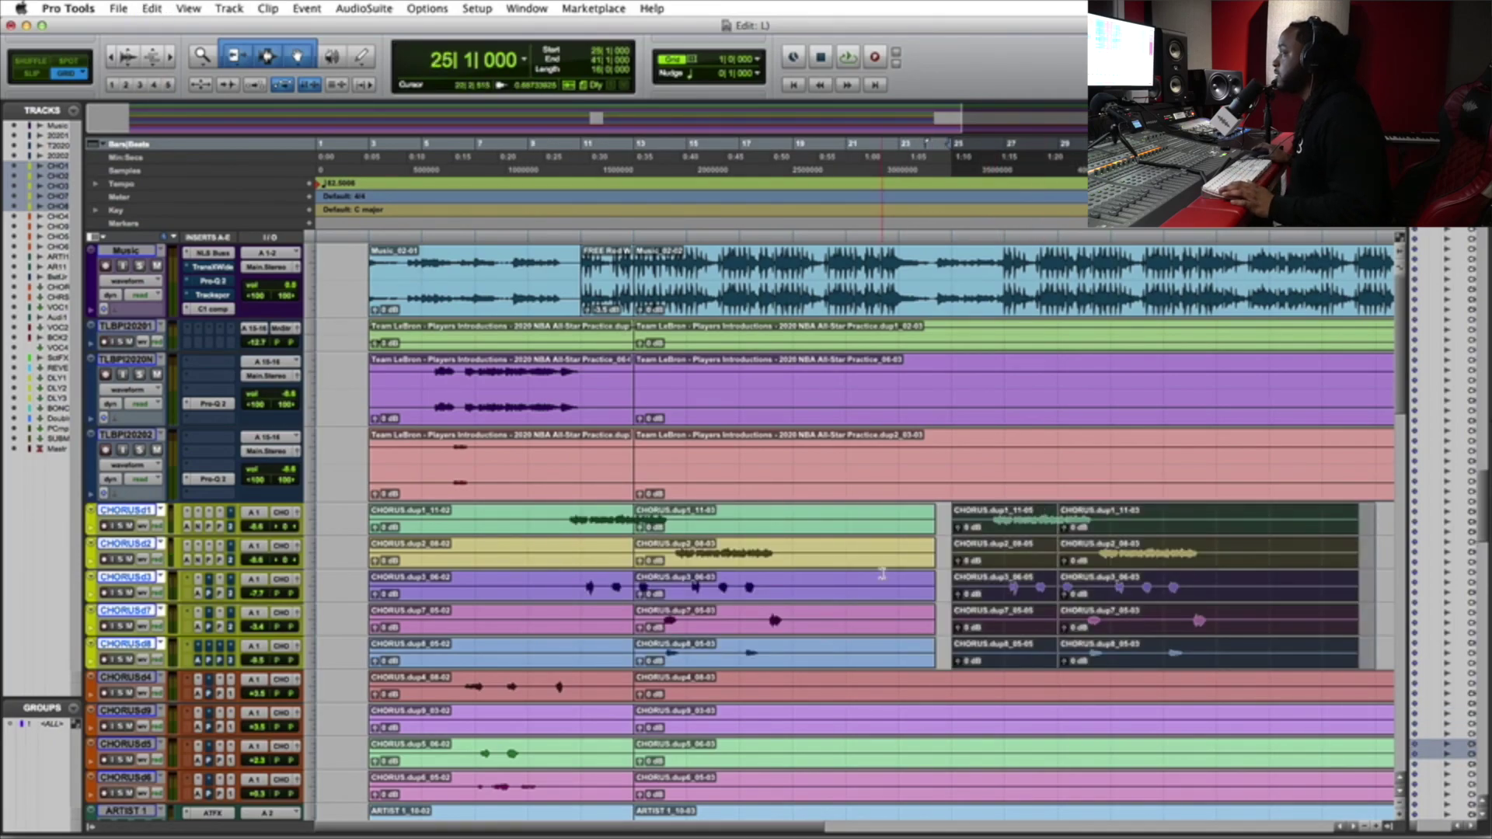
scroll(779, 479, right, 3)
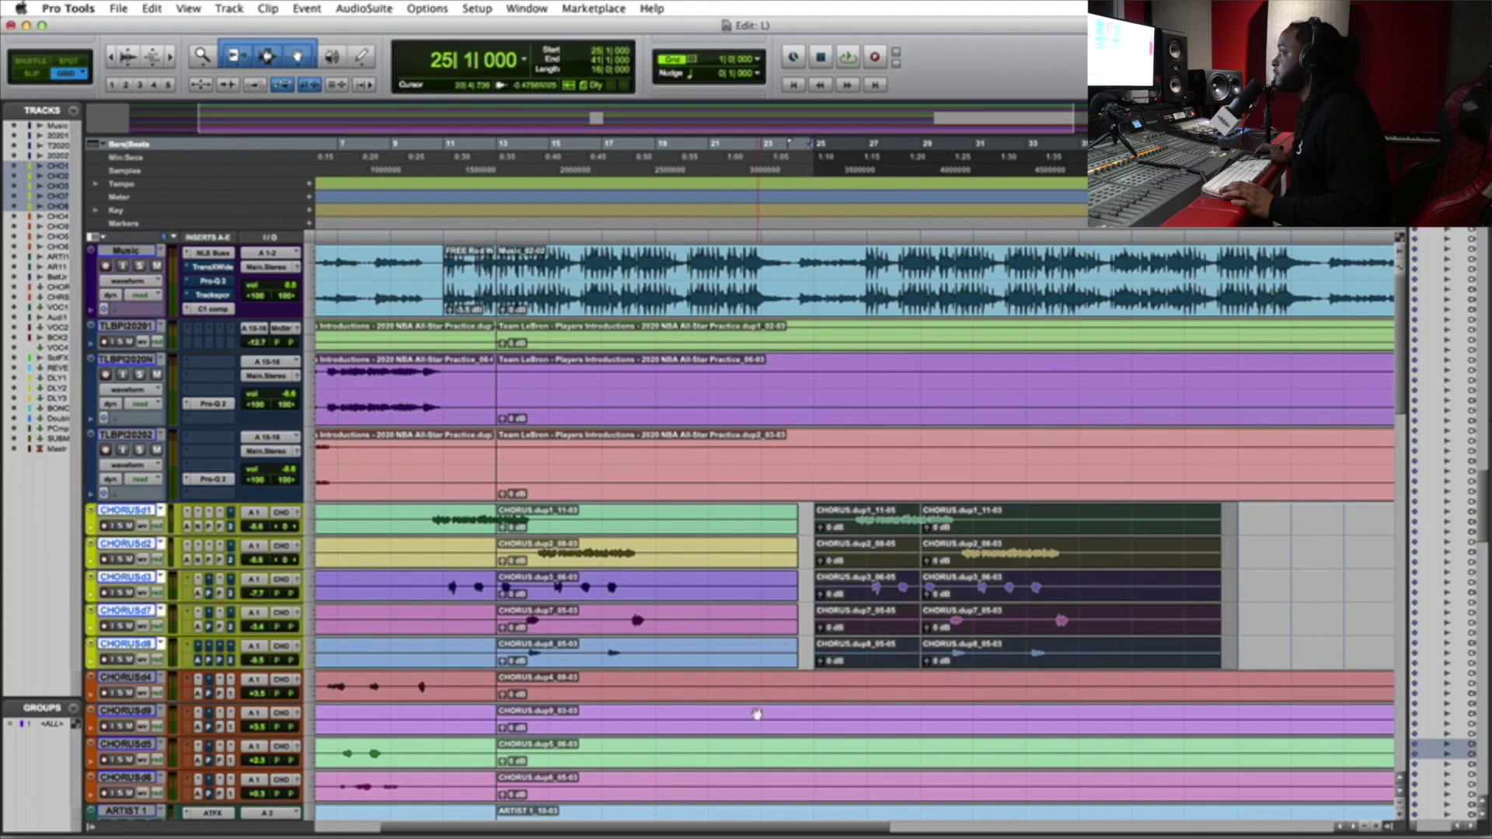
drag(767, 831, 849, 829)
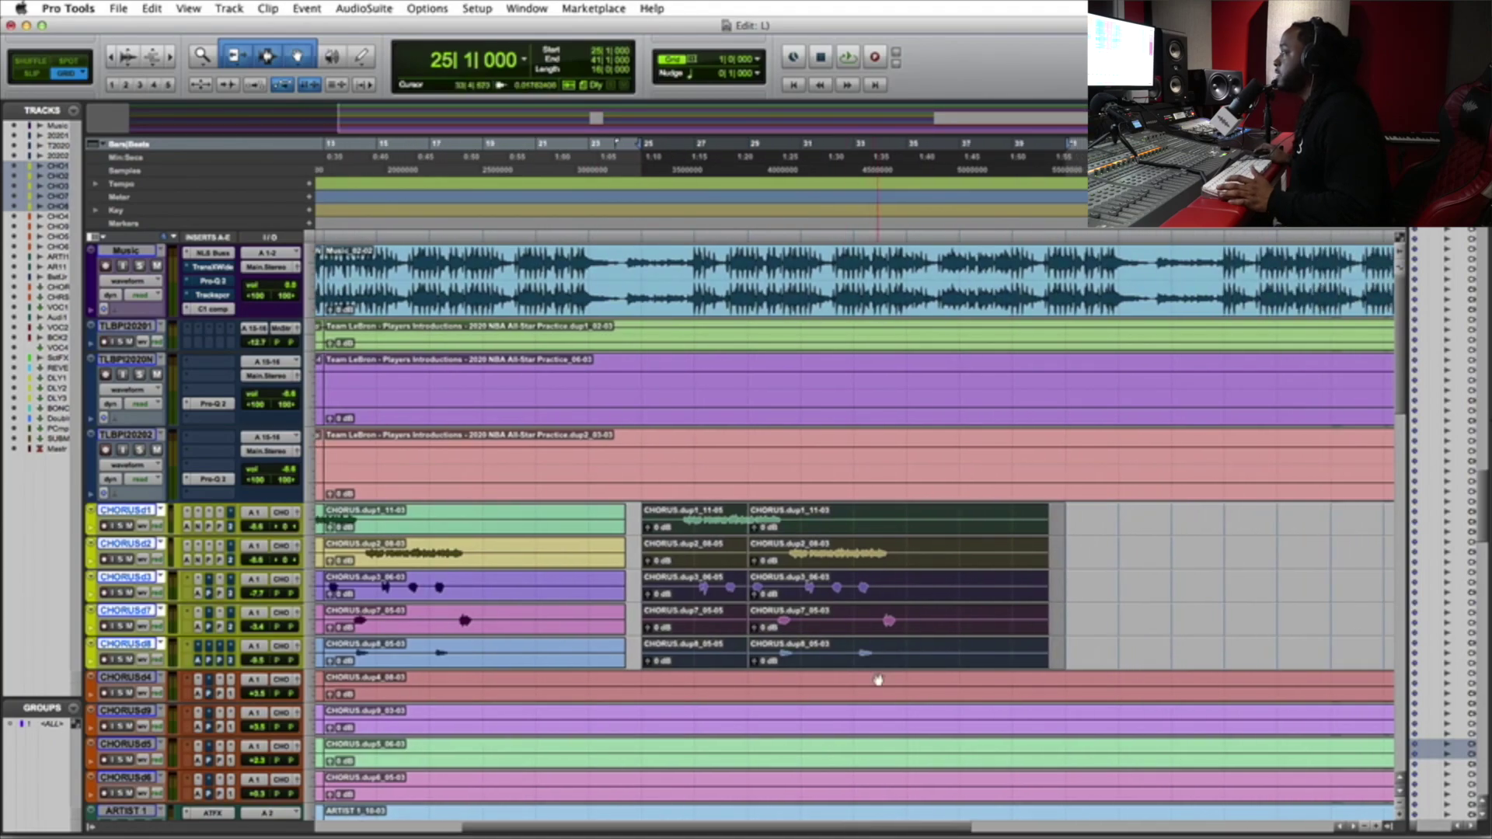
key(space)
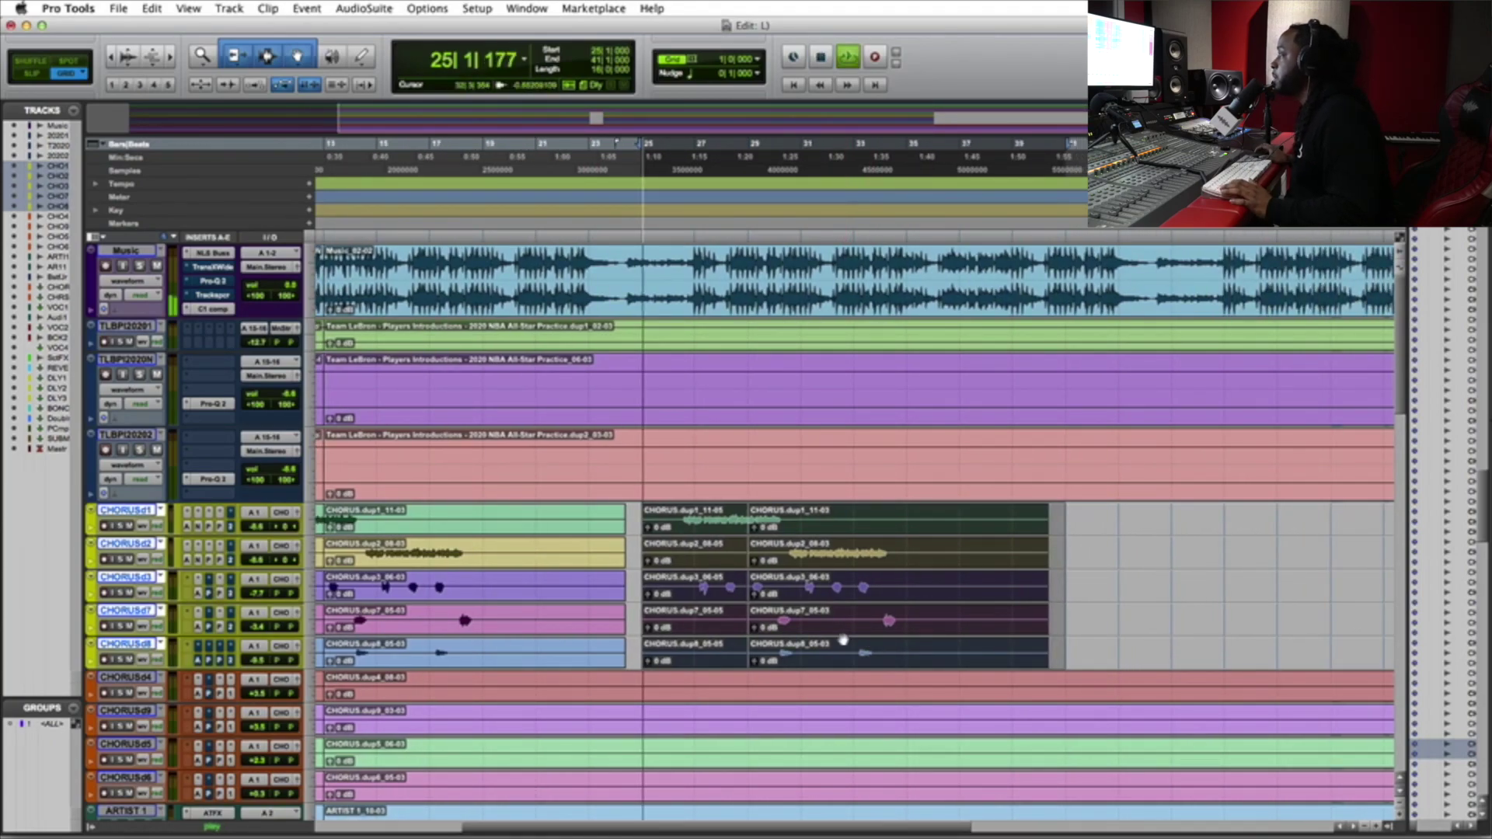
scroll(844, 636, down, 2)
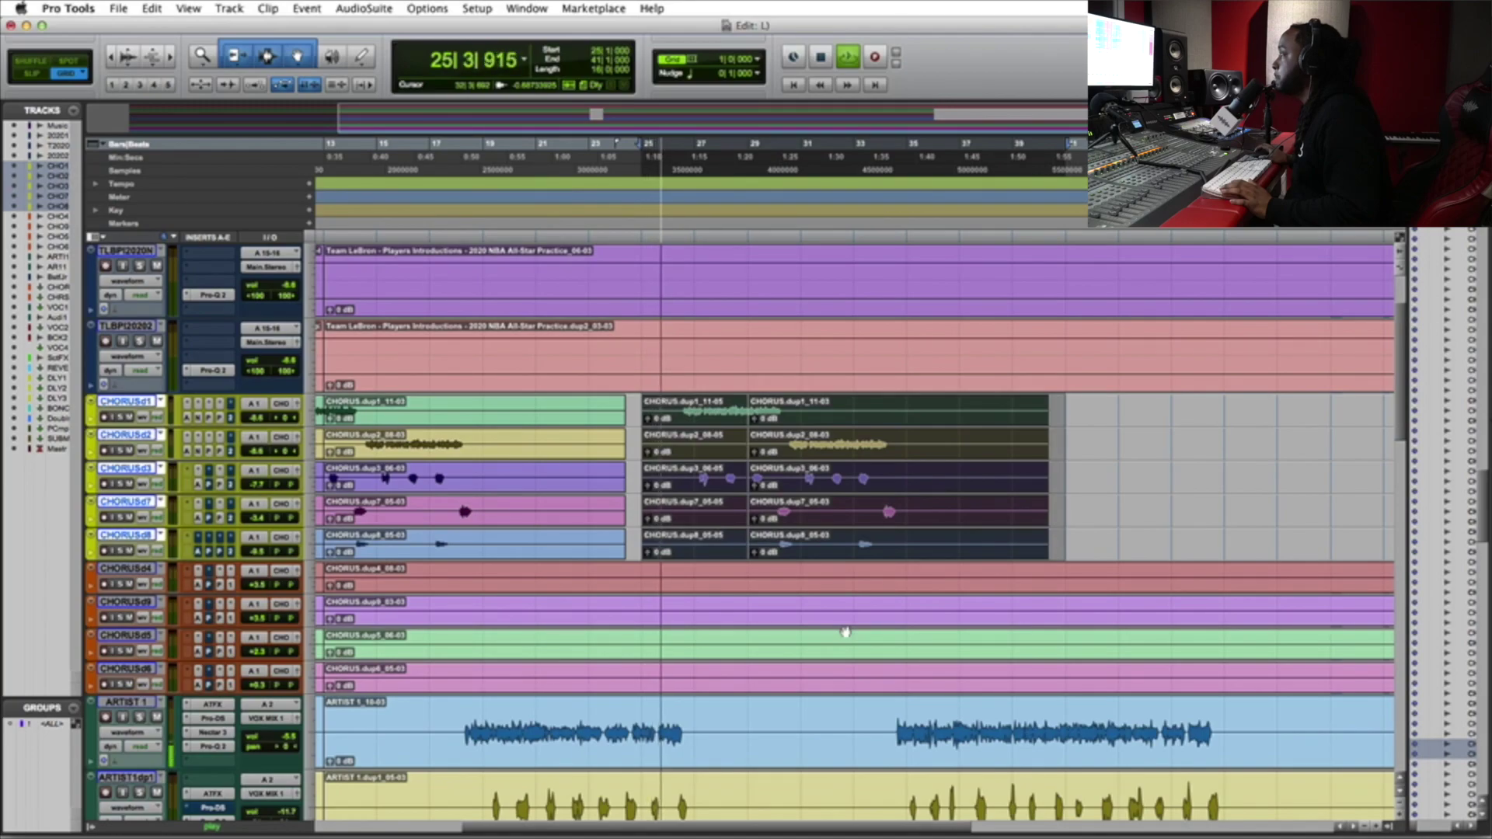
scroll(845, 632, up, 2)
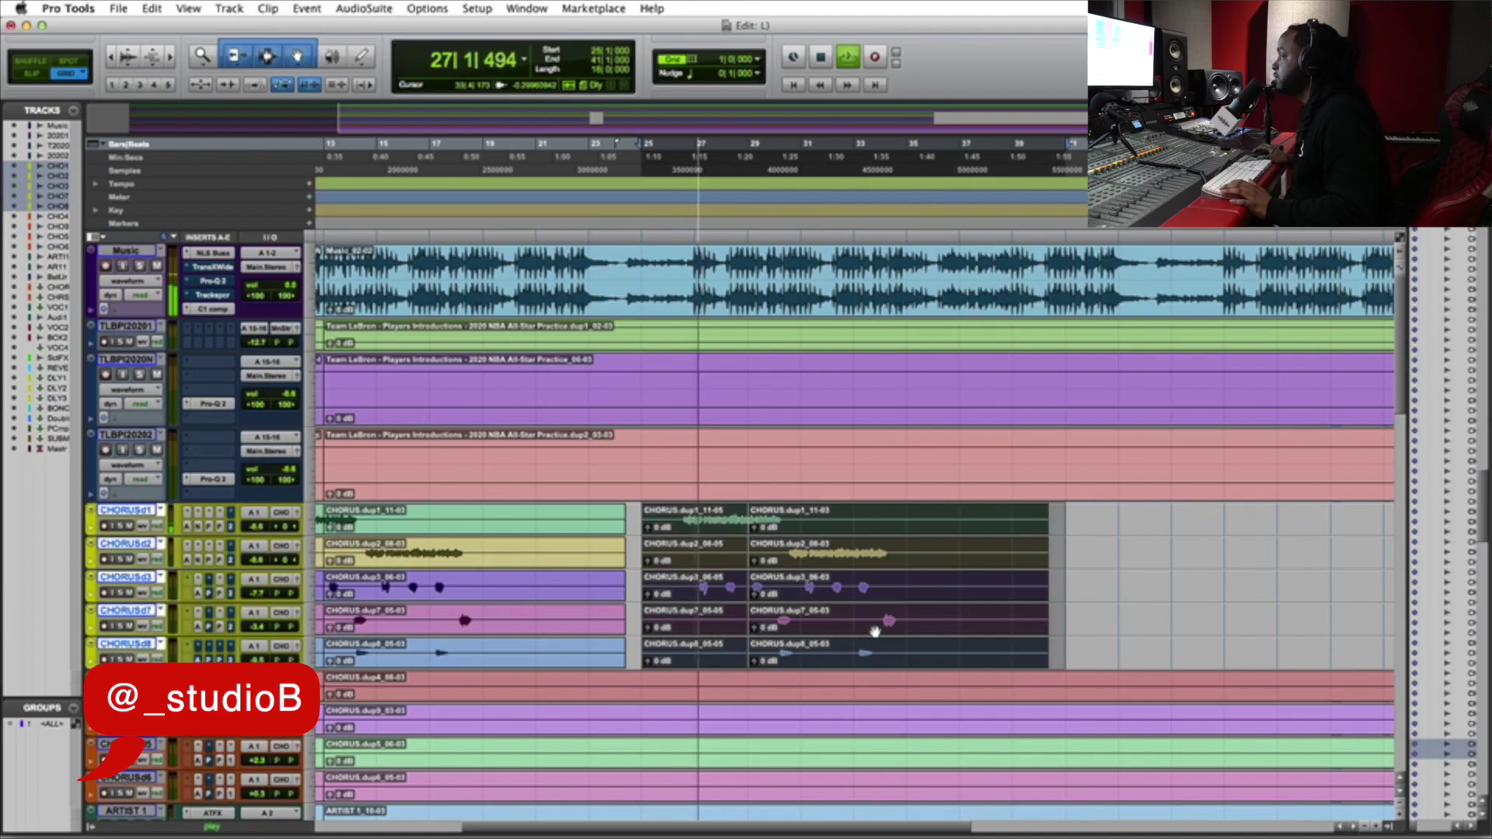
scroll(876, 633, down, 5)
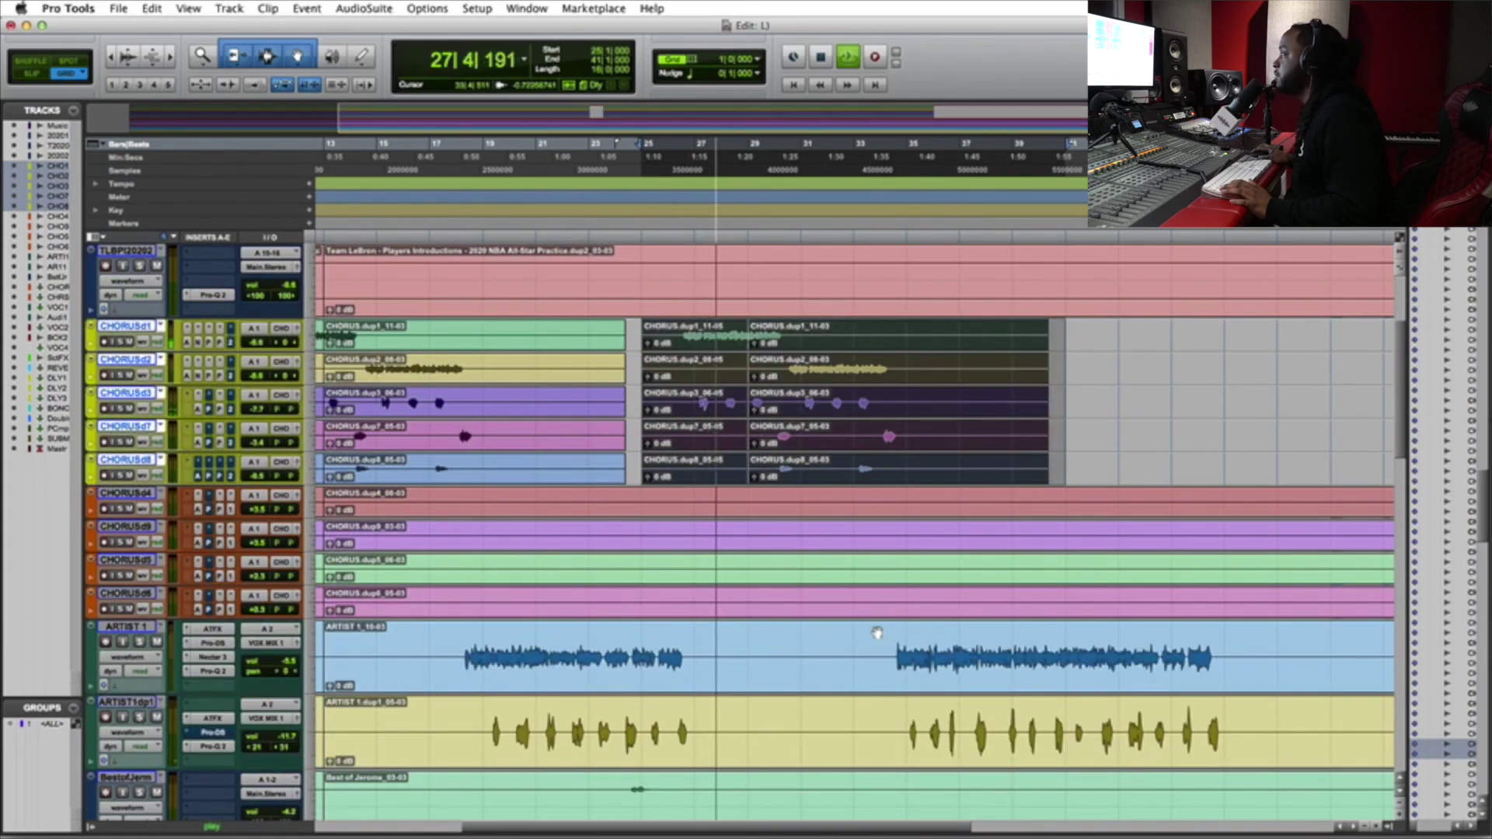
scroll(874, 633, up, 3)
key(space)
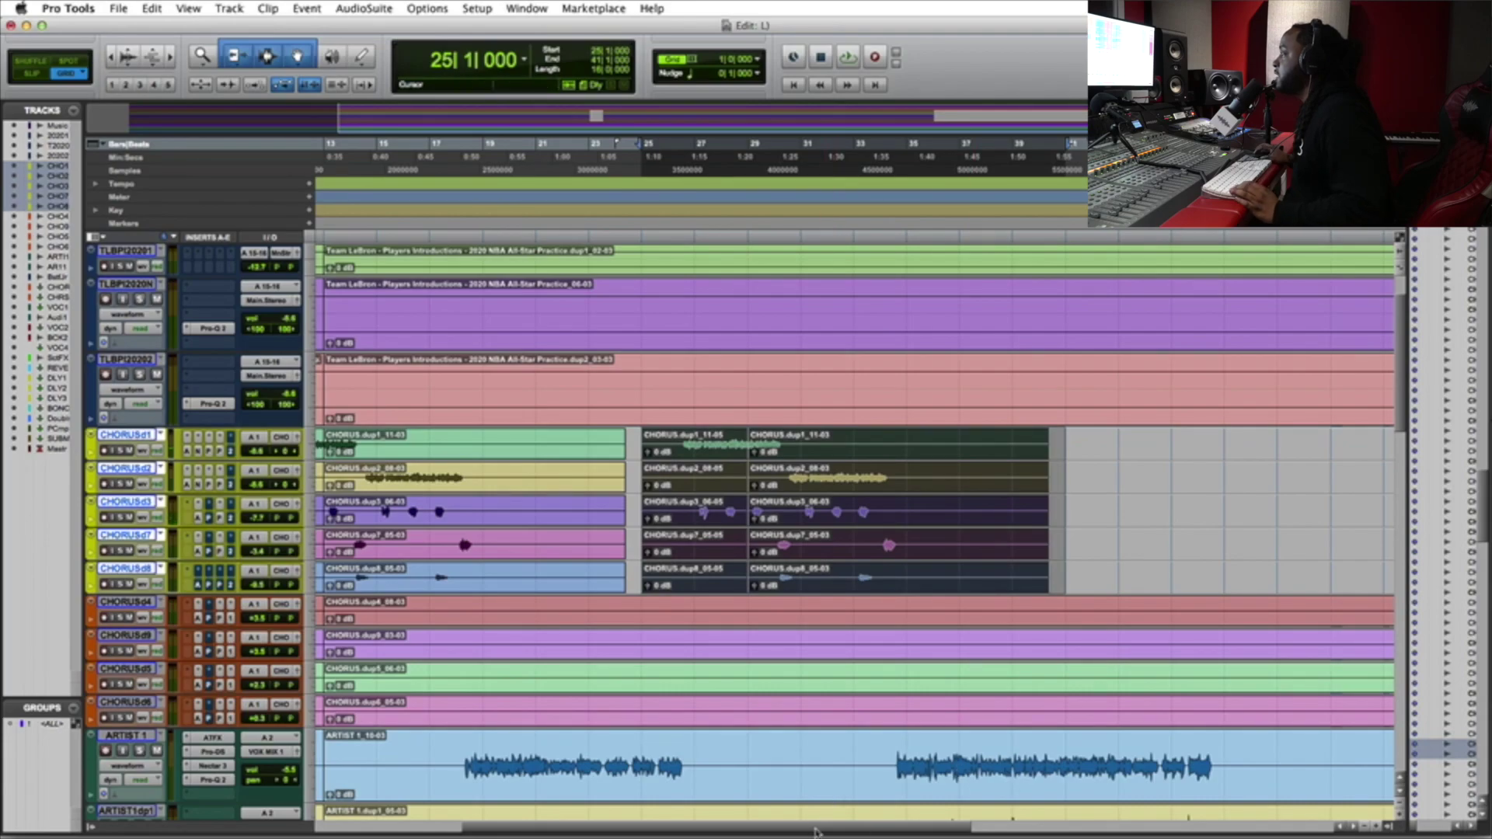
Extend the chorus selection to bar 45, duplicate it there, and play back the new copy.
scroll(816, 834, right, 5)
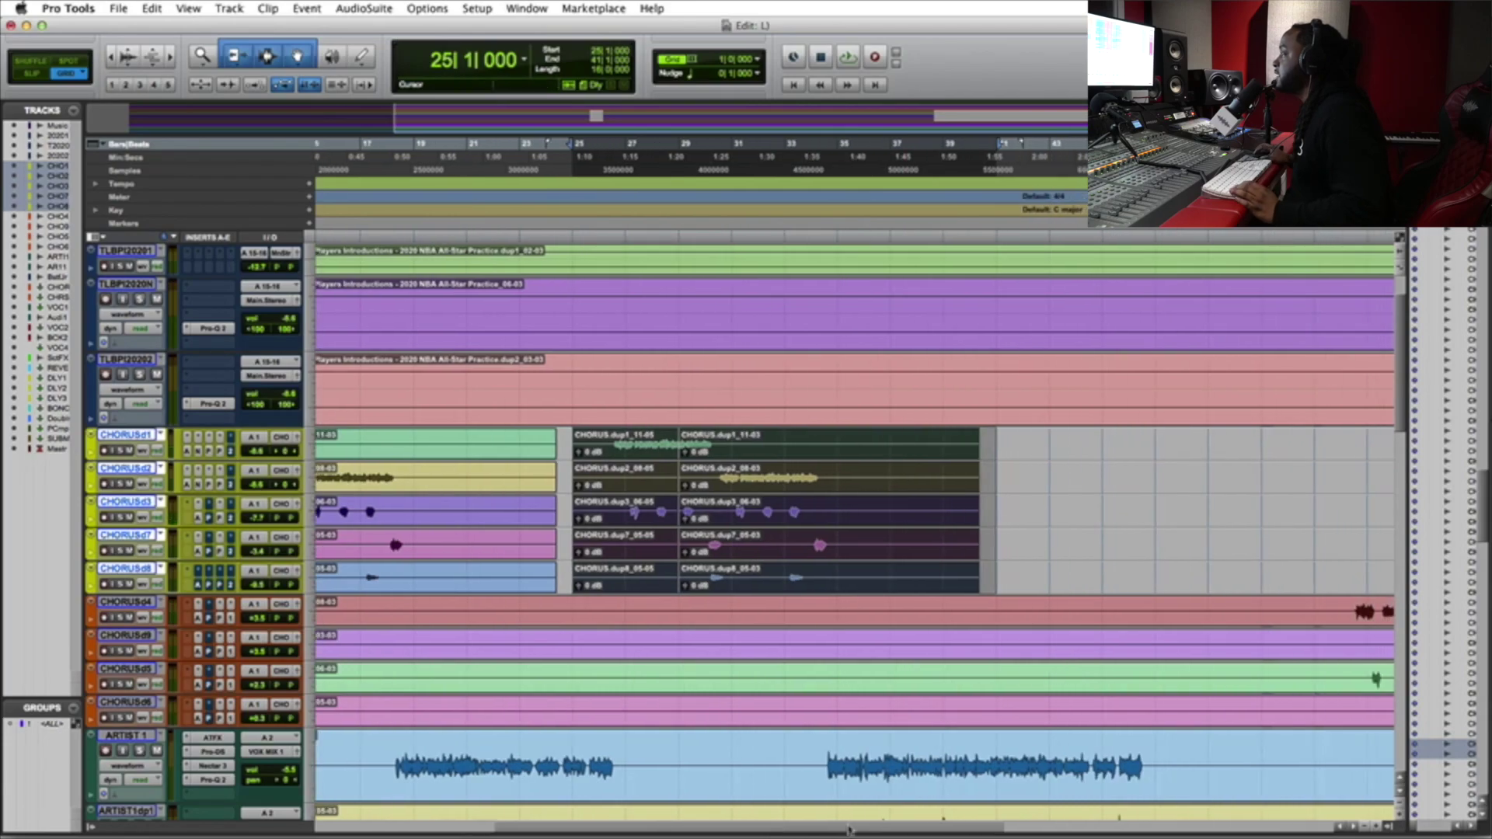
shift+click(1007, 450)
scroll(1033, 529, up, 2)
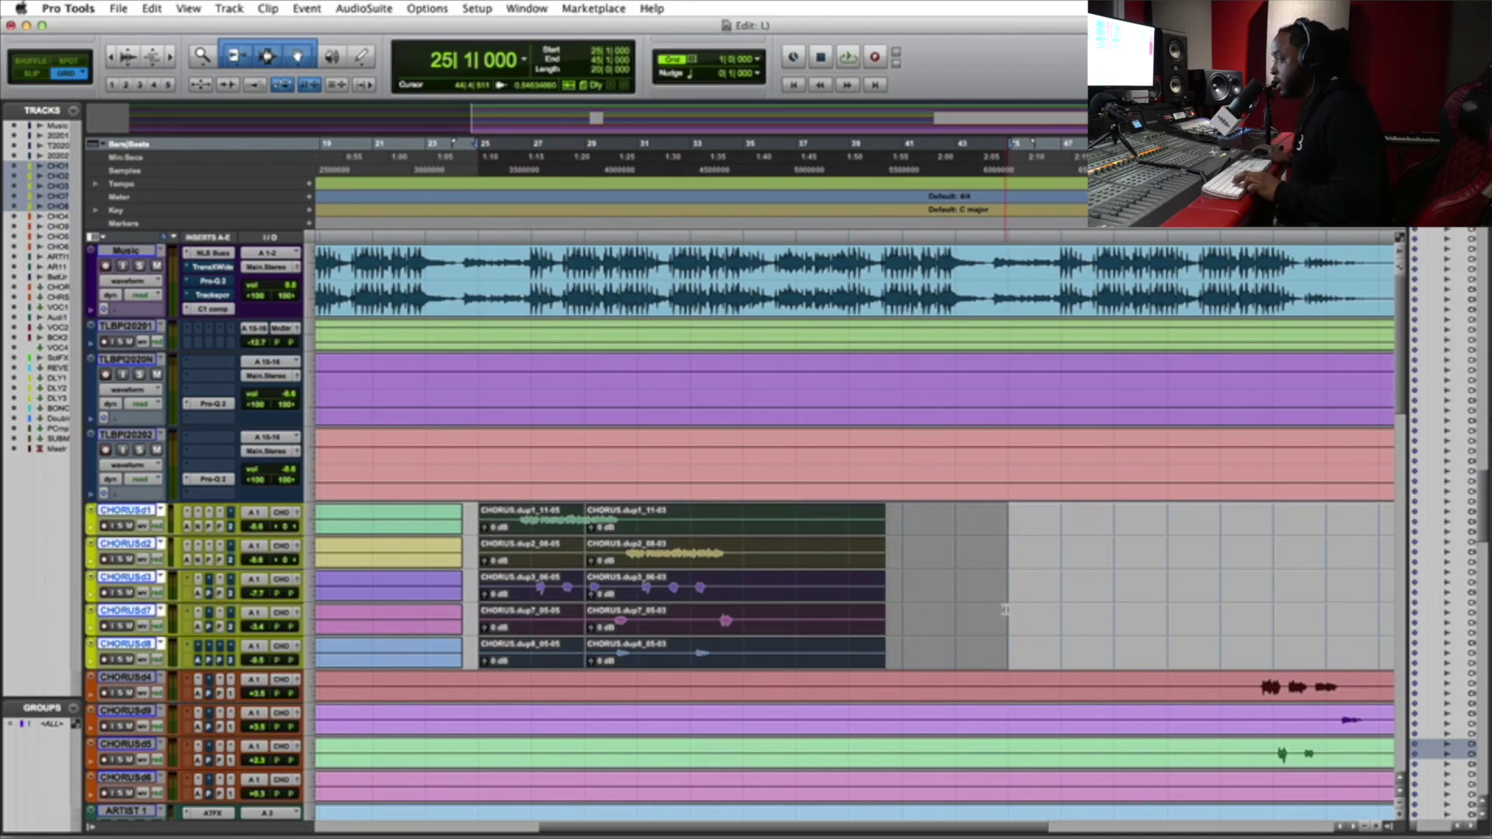
key(super+d)
scroll(1021, 602, down, 5)
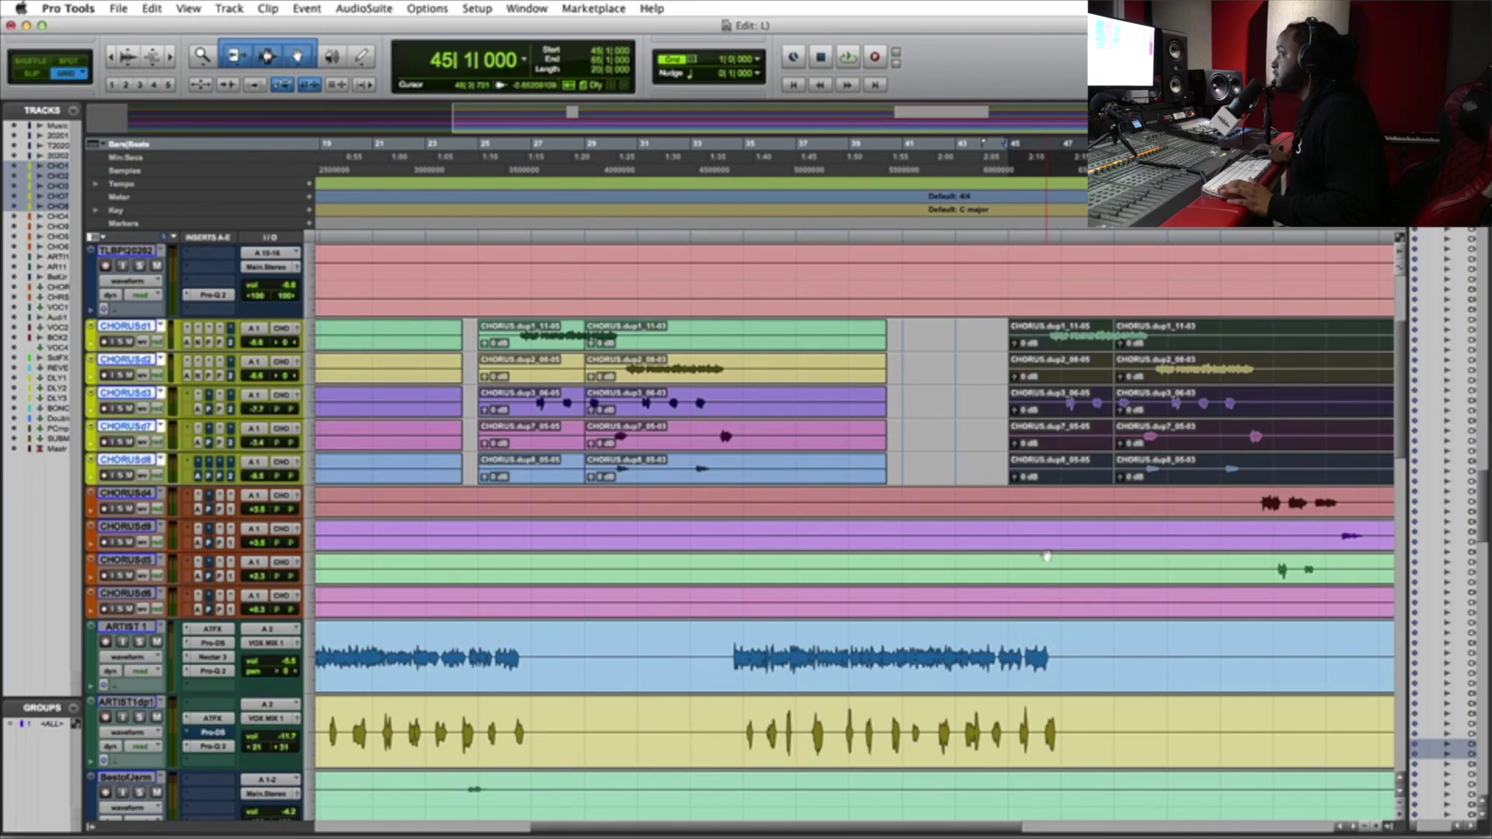
scroll(1046, 557, up, 5)
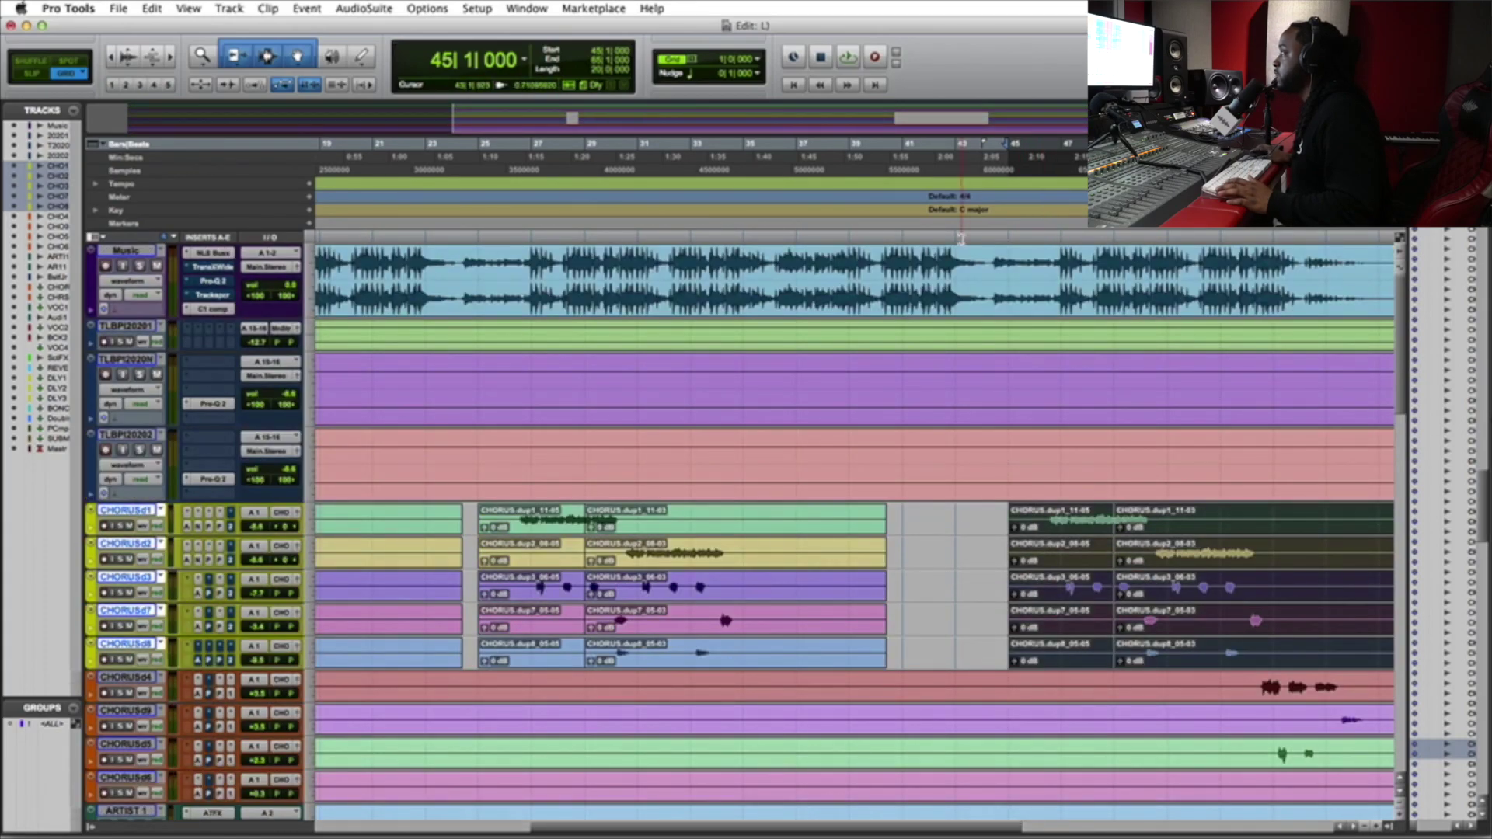
key(space)
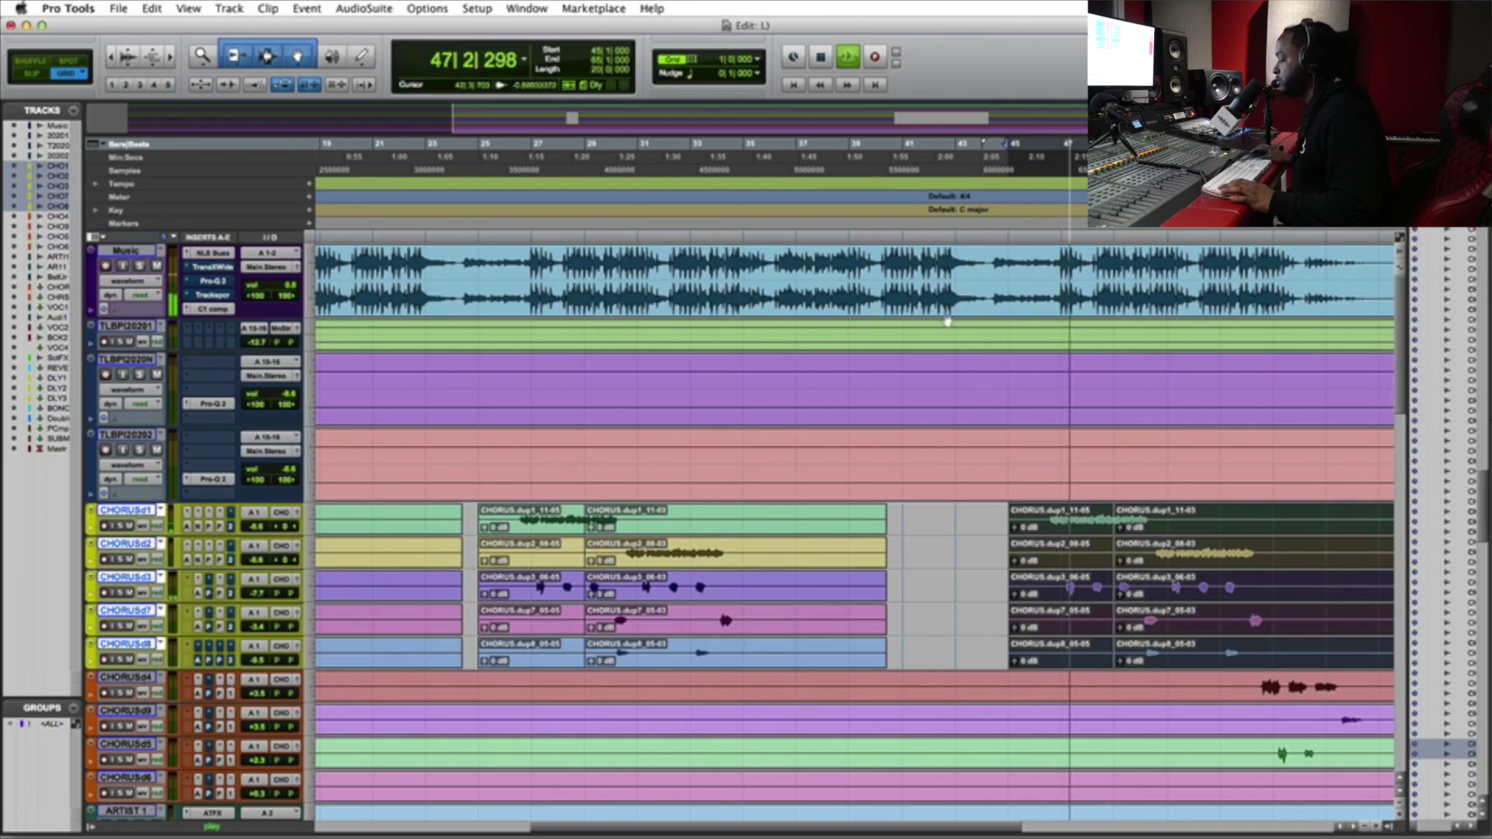
key(super+bracketleft)
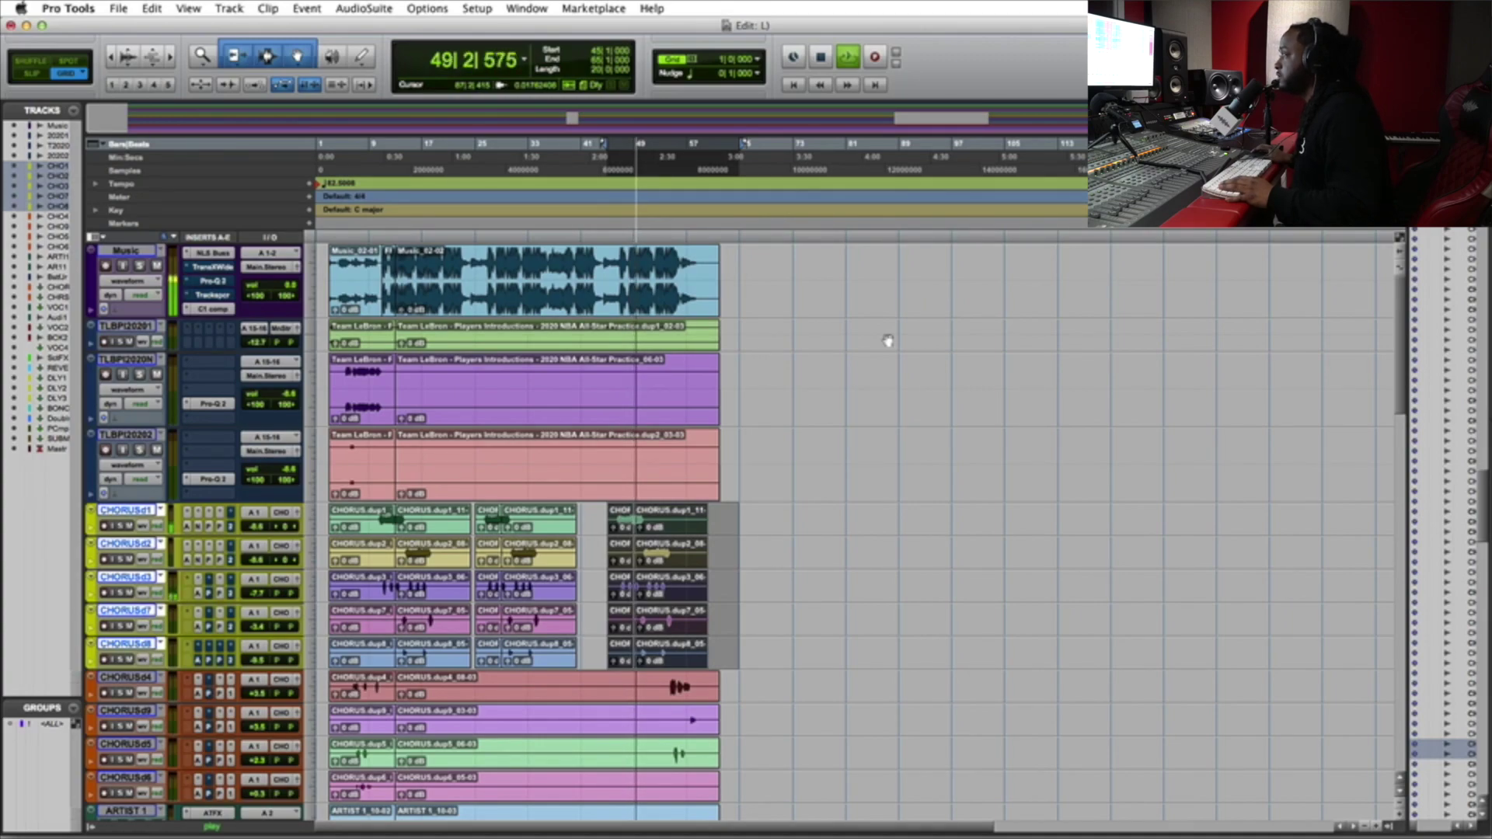
key(space)
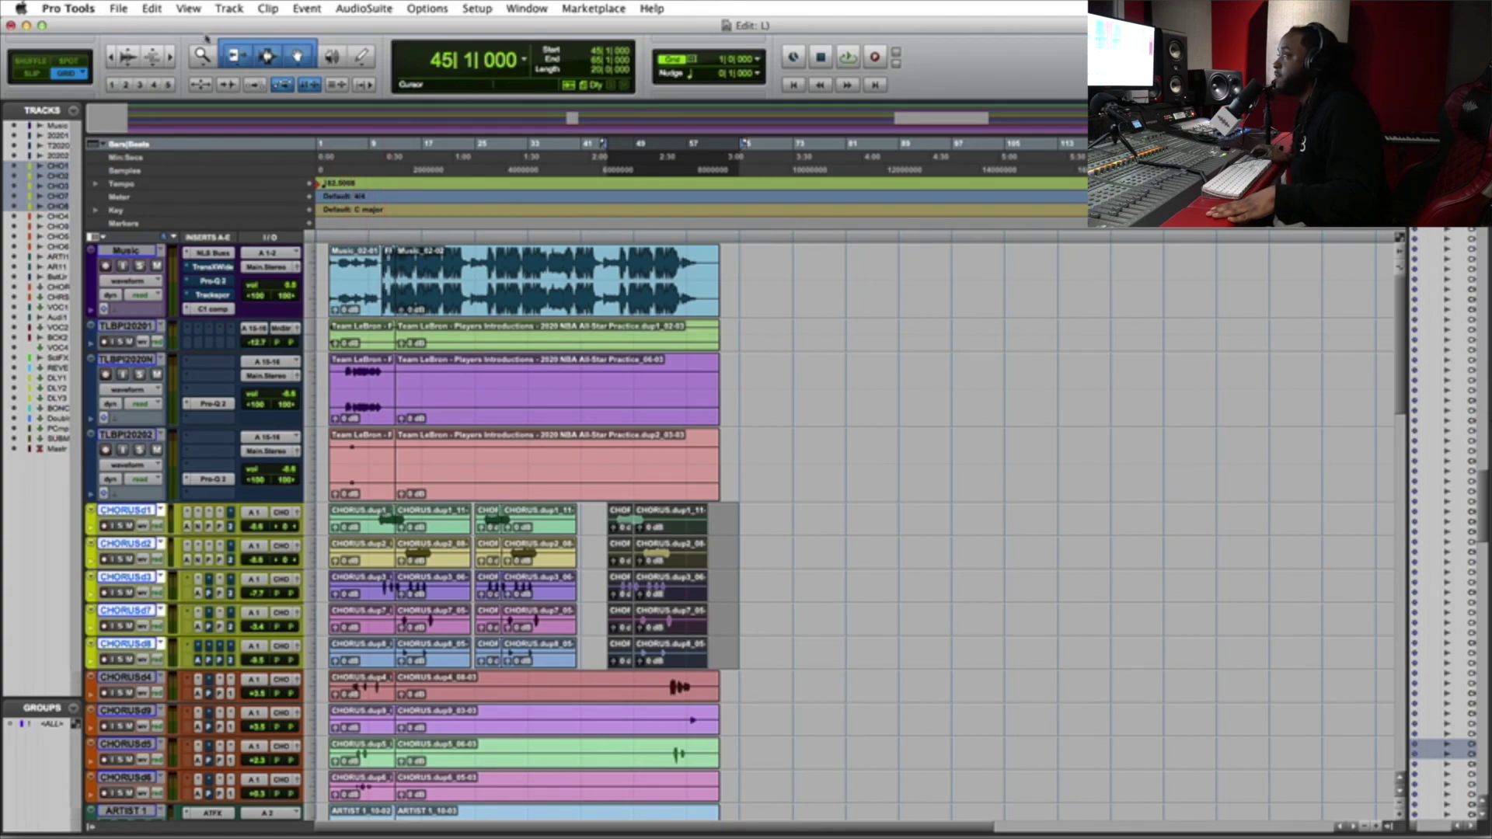
Select the short Music clip at bars 11–13 with the Grabber and zoom to inspect it.
click(295, 56)
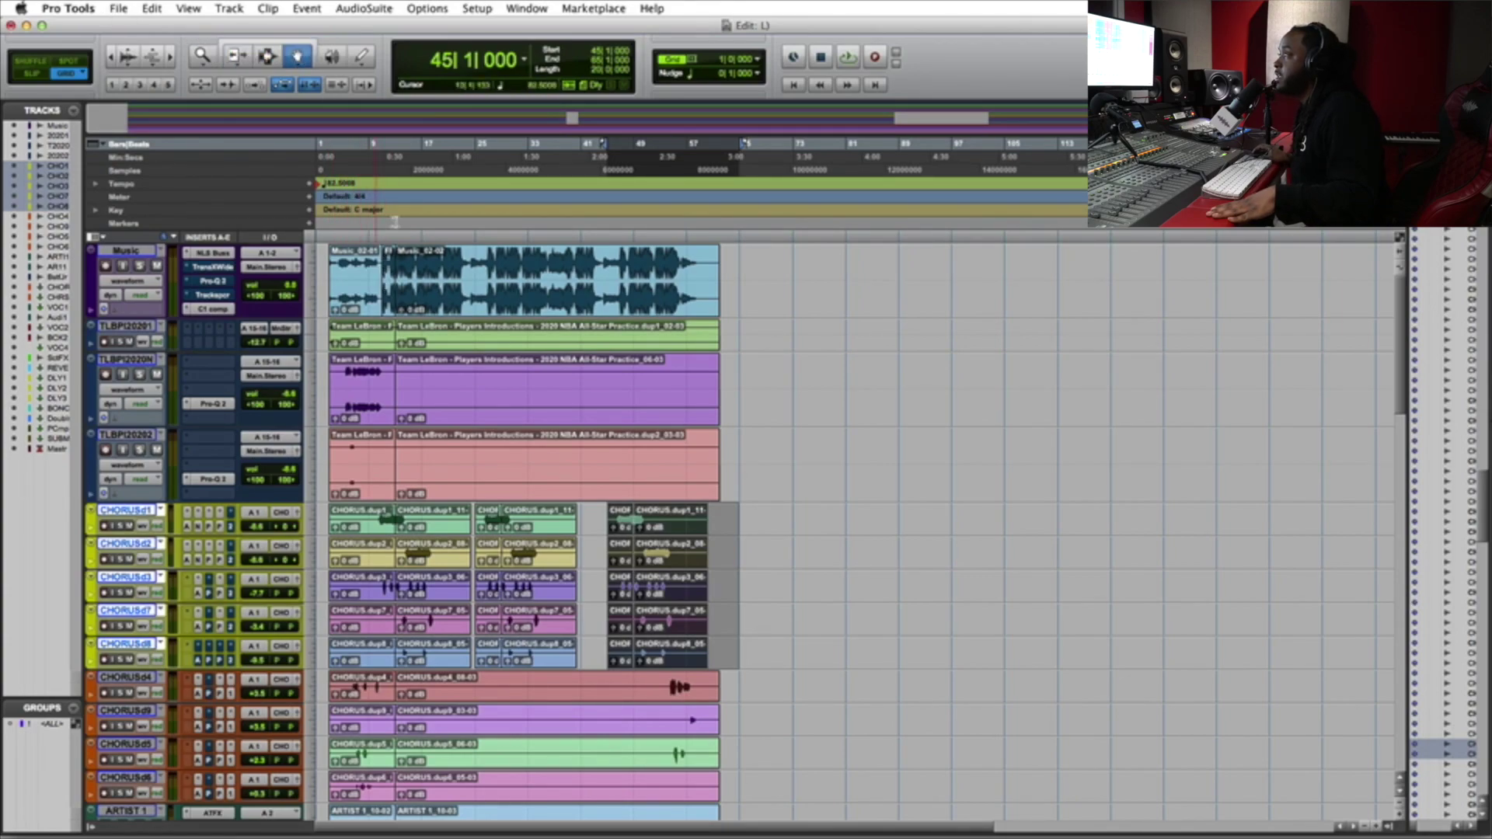
click(387, 295)
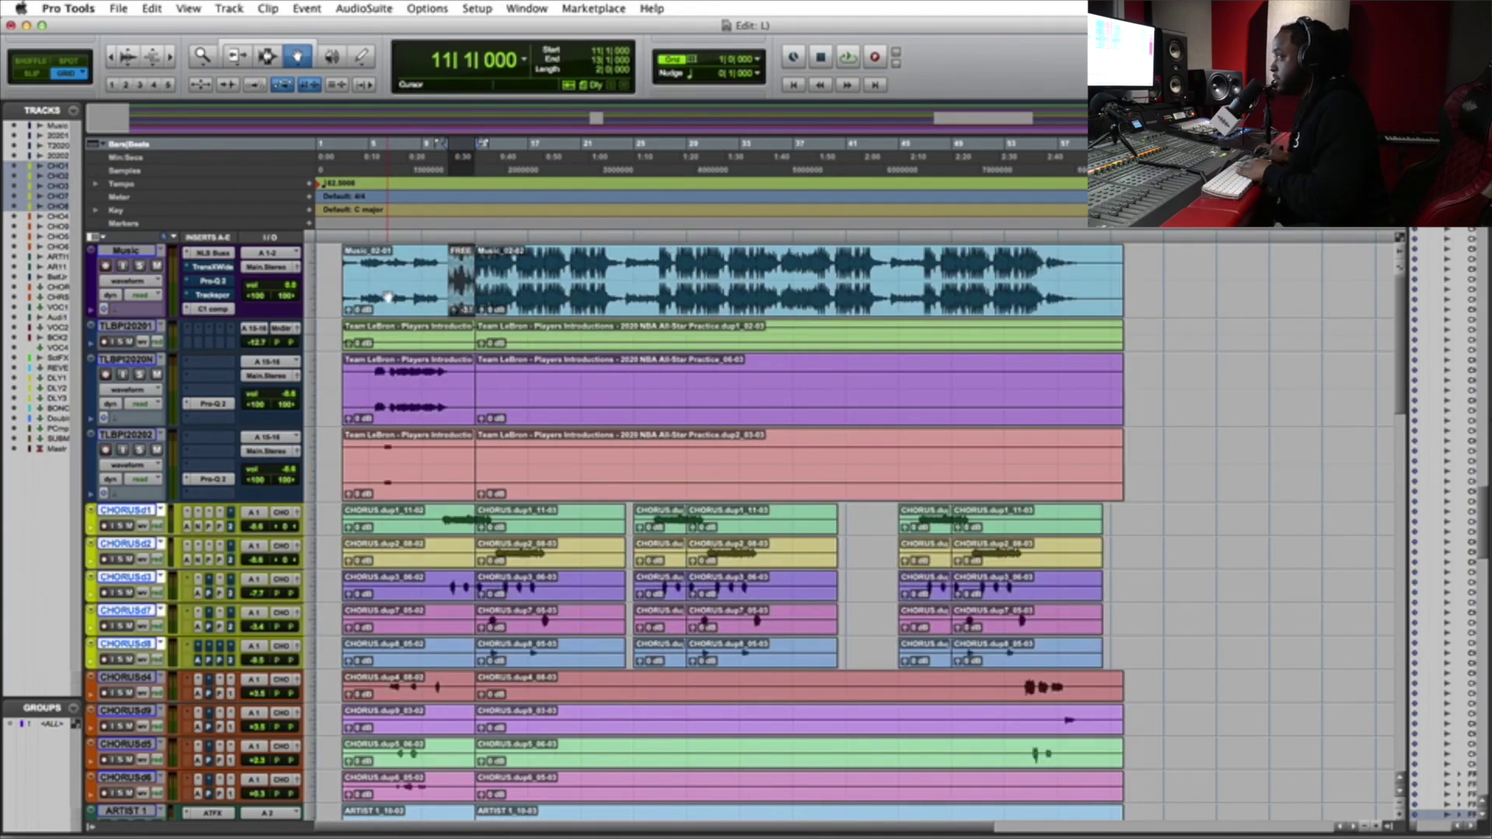
key(super+bracketright)
key(super+bracketright)
key(super+bracketright)
key(super+bracketright)
key(super+bracketright)
key(super+bracketright)
key(super+bracketleft)
key(super+bracketleft)
key(super+bracketleft)
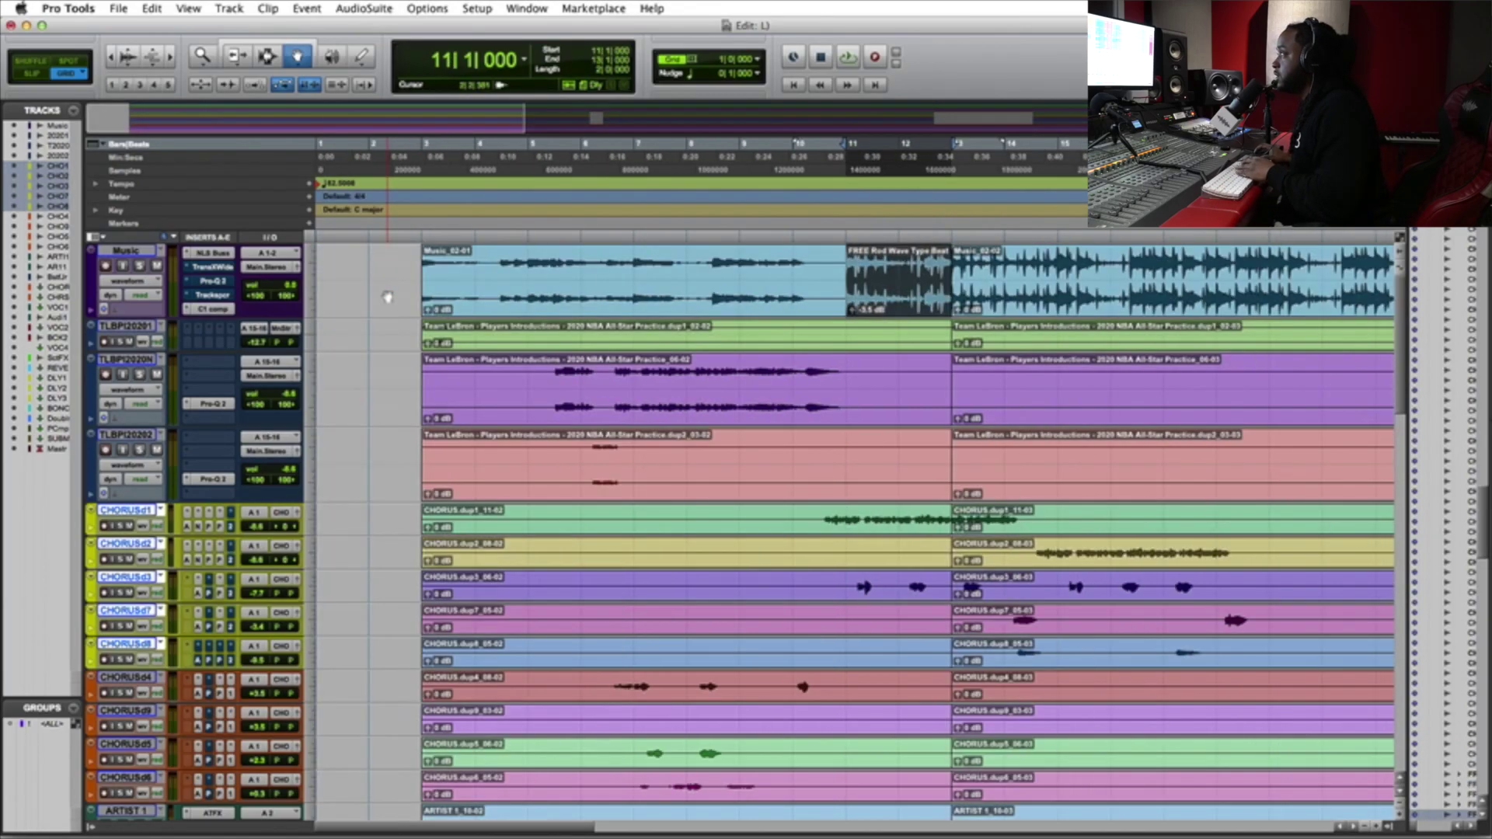
Open Time Compression Expansion for the Music clip to read its tempo, then close it.
click(362, 9)
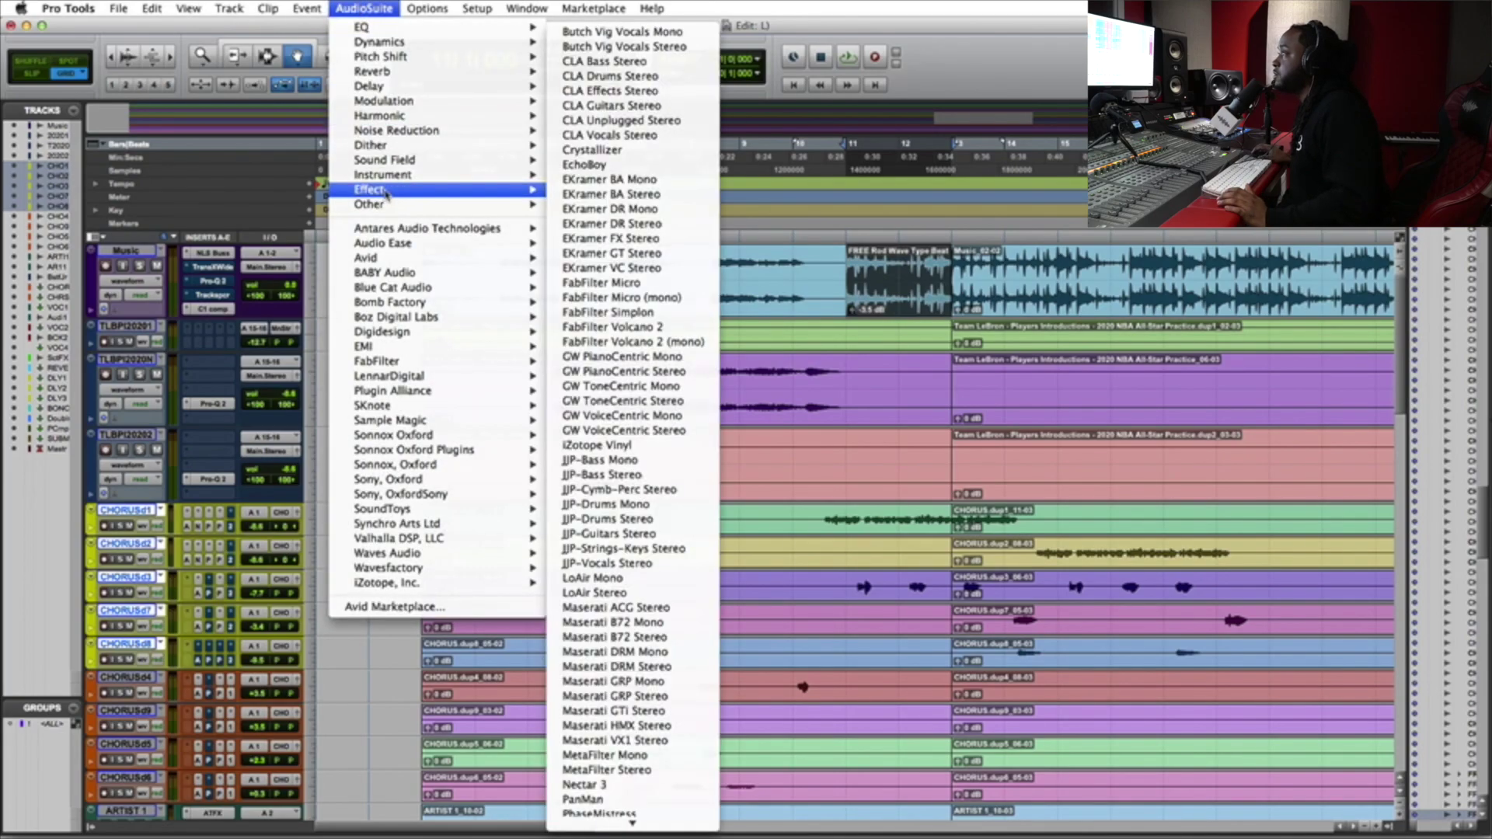
mouse_move(466, 203)
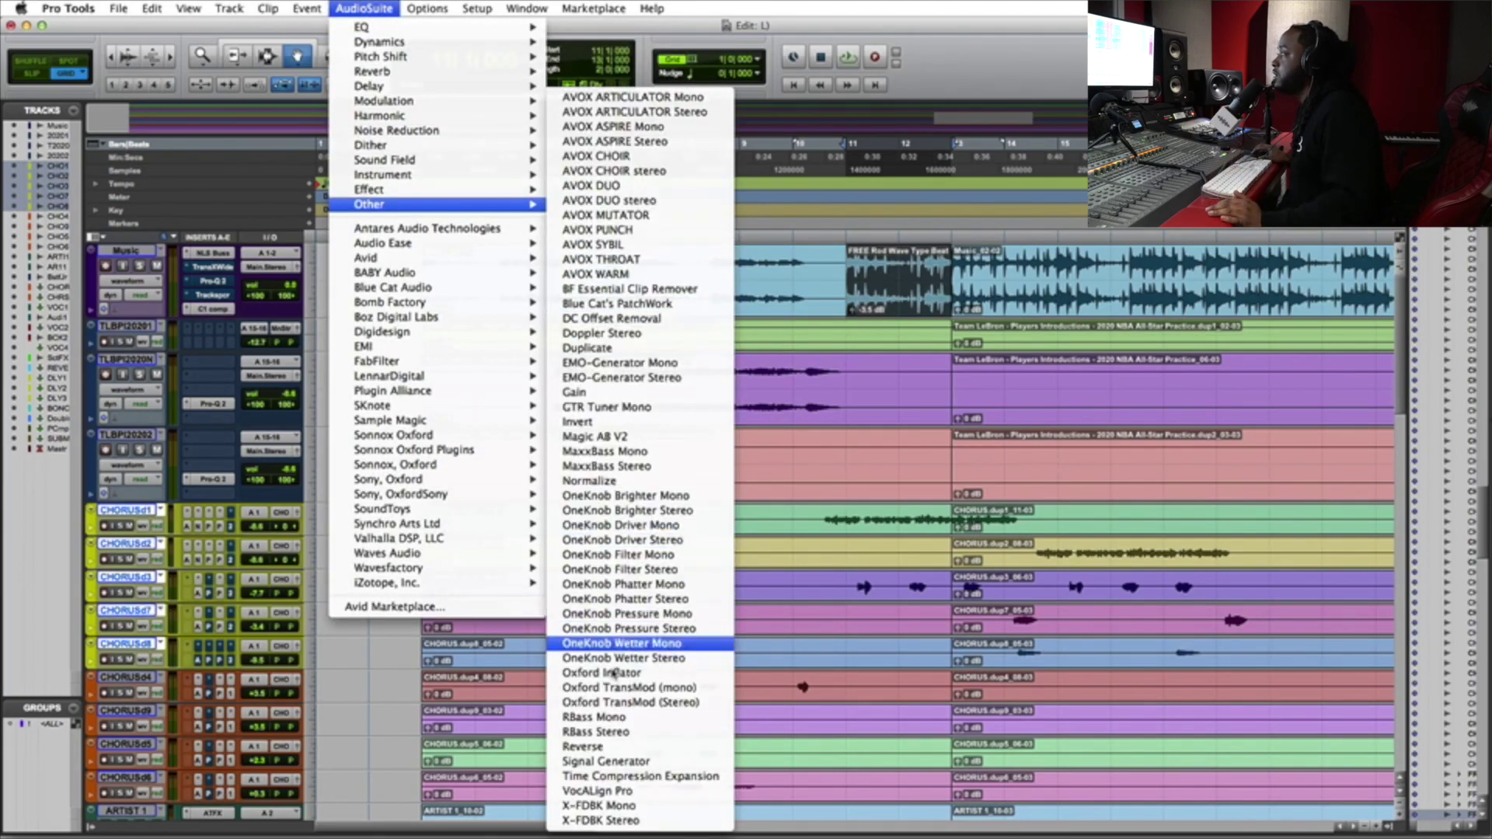
click(614, 776)
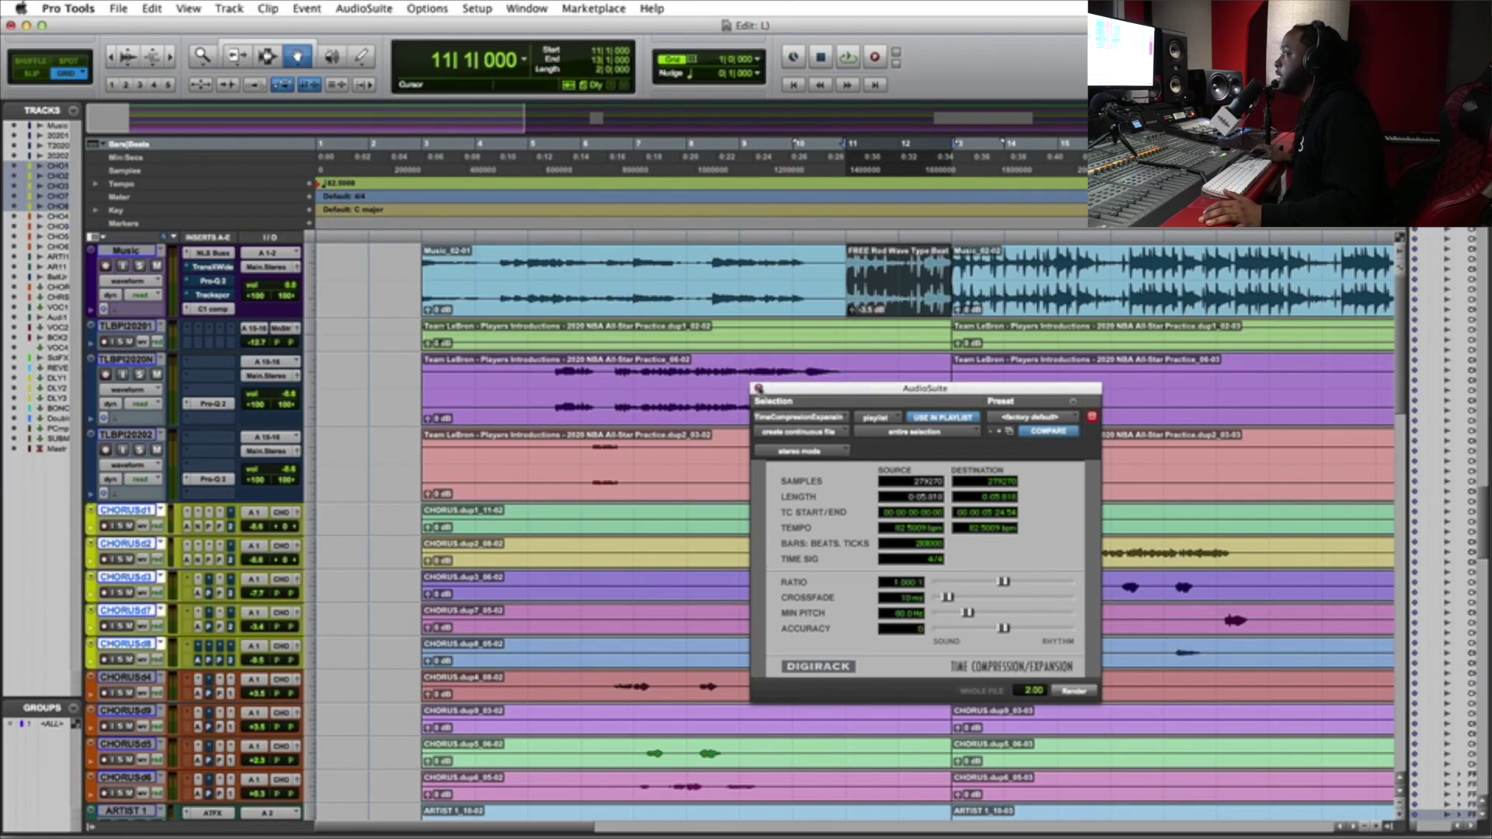
click(758, 388)
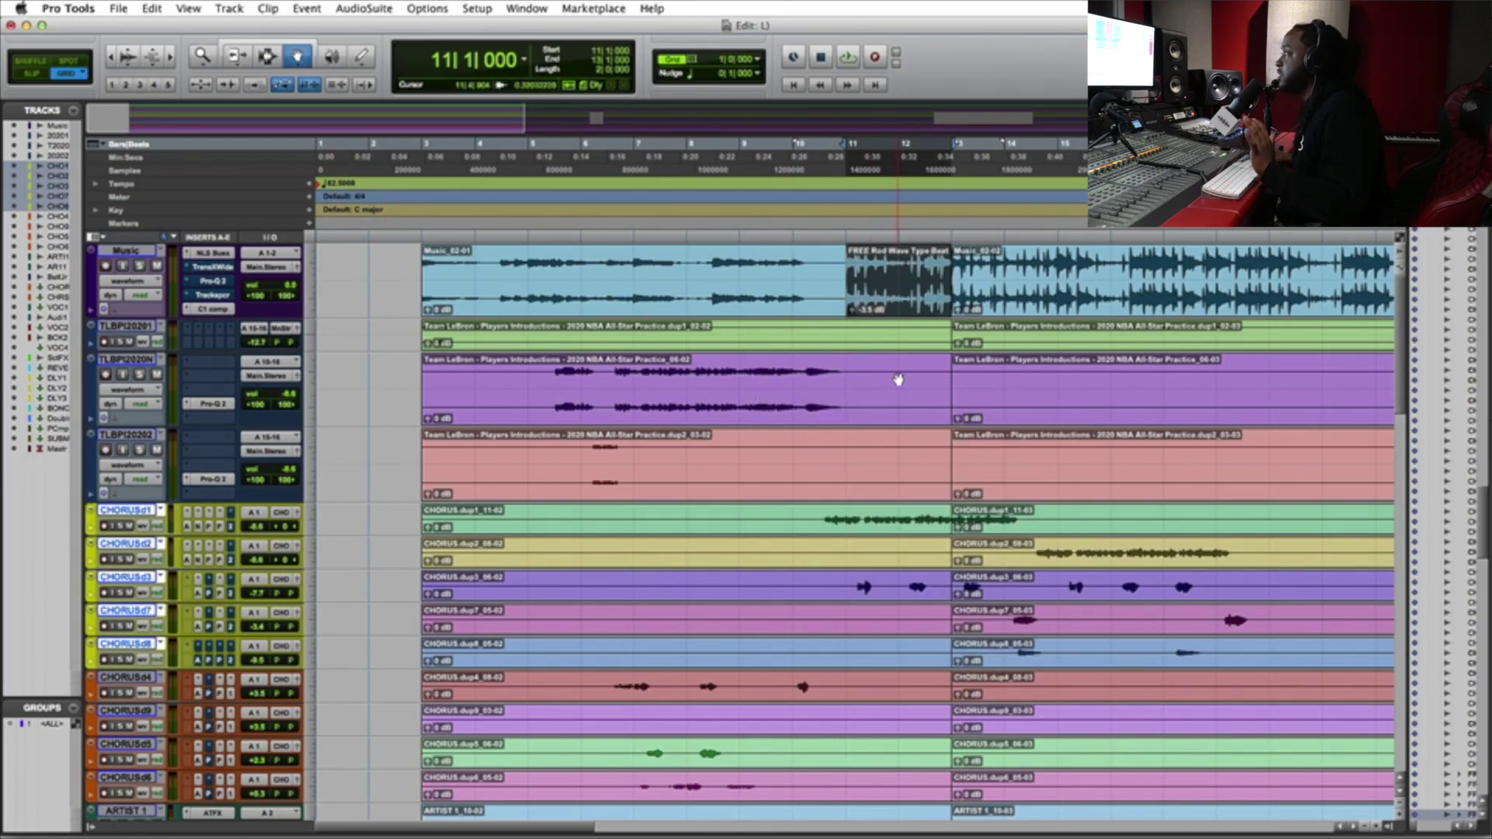